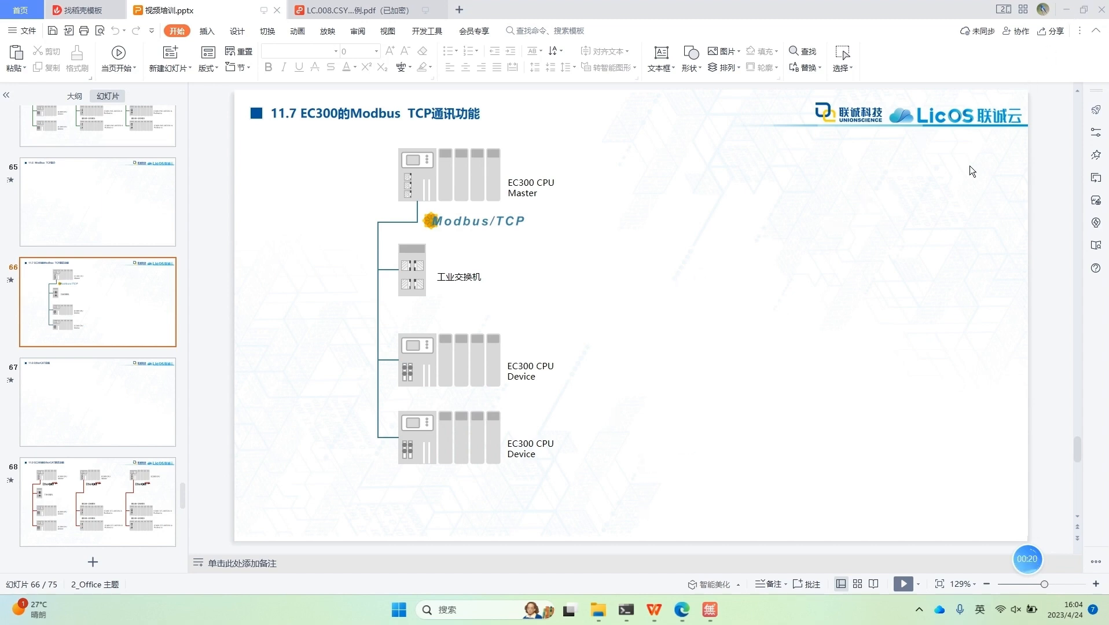
Step: Leave the presentation, launch Smart Control V4.0 and start a new project
left_click(1066, 10)
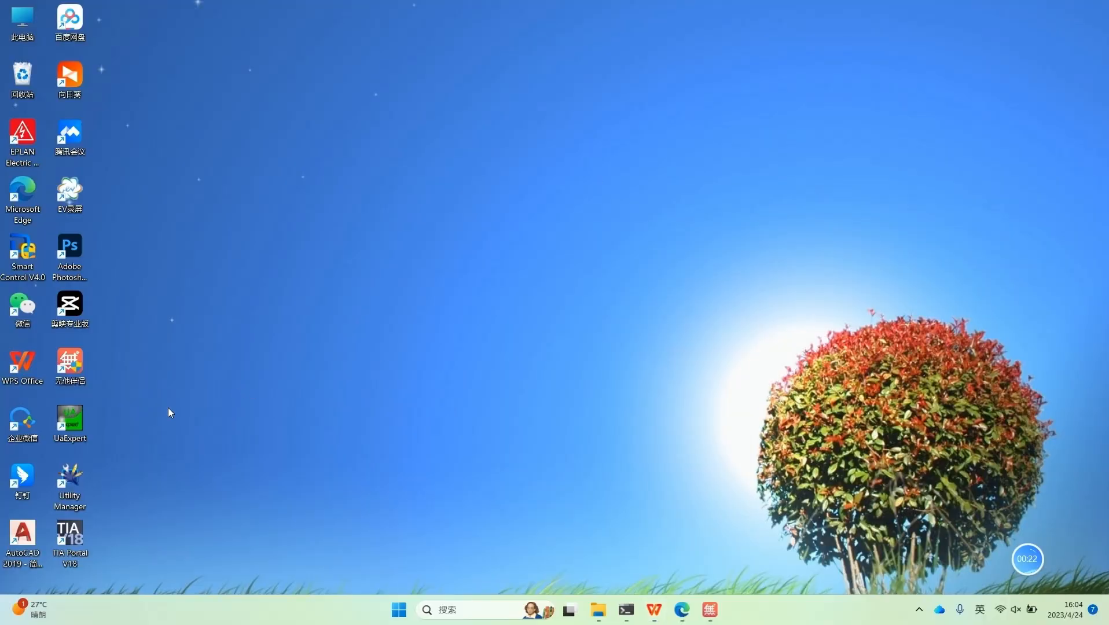
double_click(28, 251)
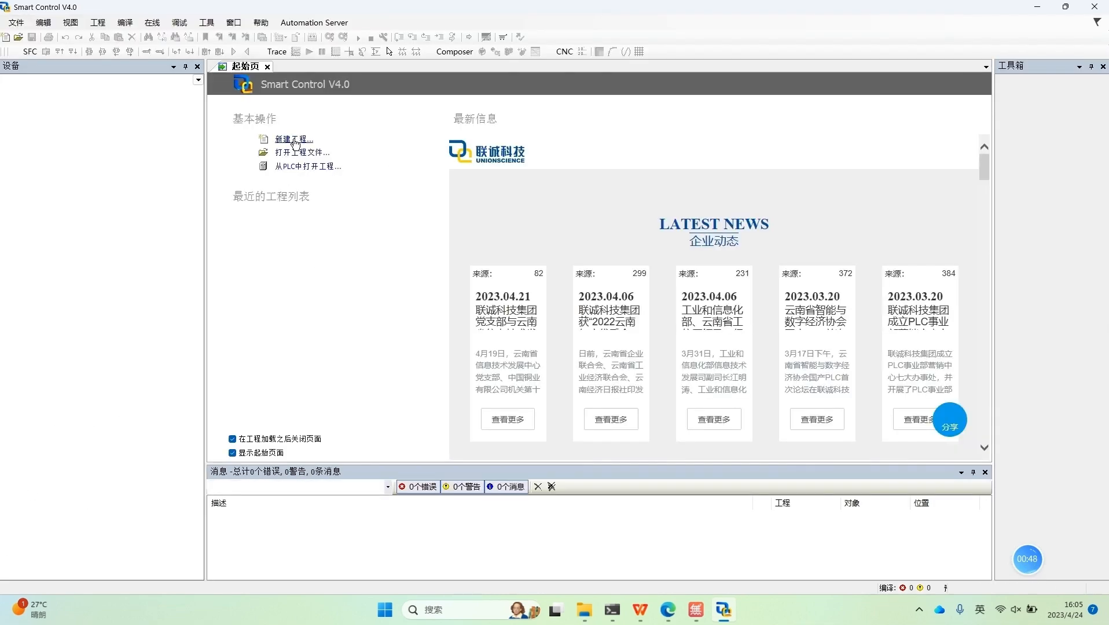
left_click(295, 140)
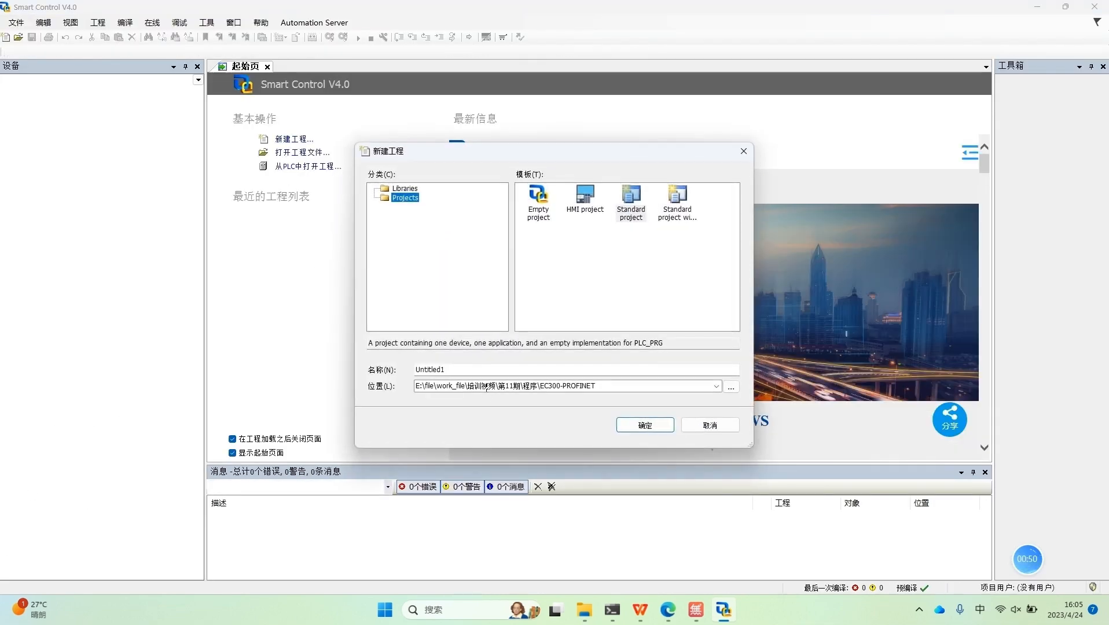
Step: Create a standard project named EC300-Modbus_TCP_Test in the EC300-Modbus_TCP folder
left_click(731, 387)
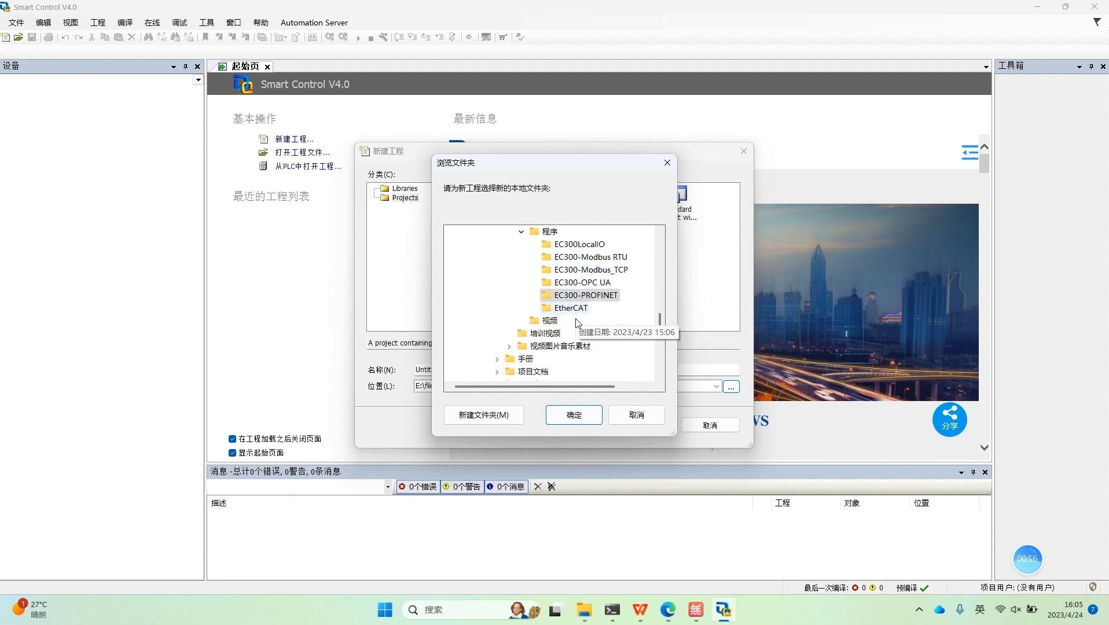
left_click(590, 270)
left_click(584, 412)
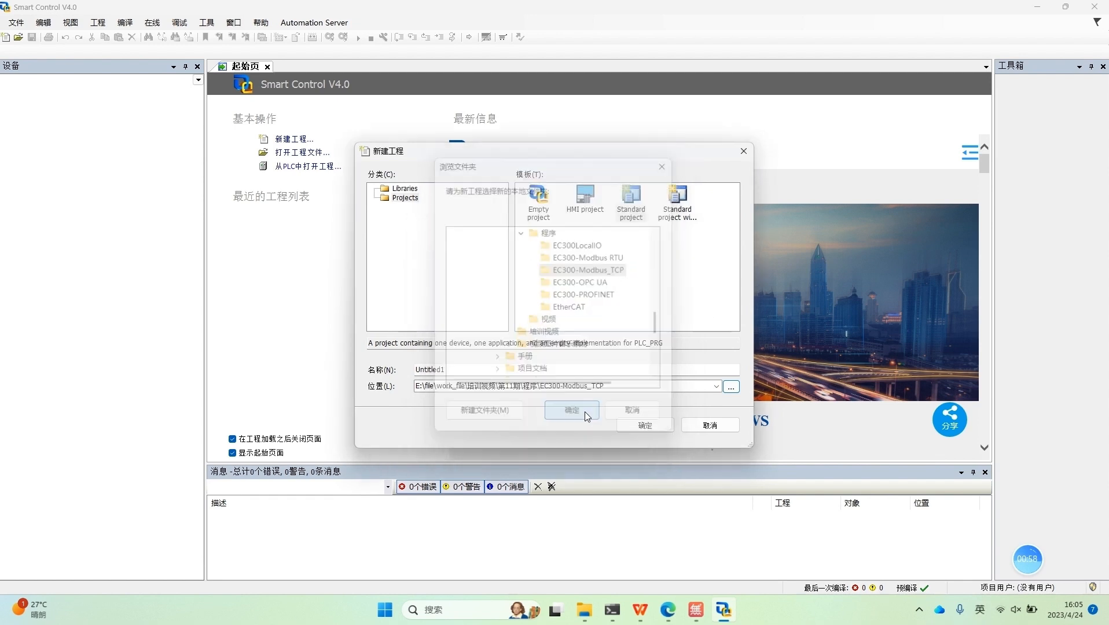
double_click(462, 375)
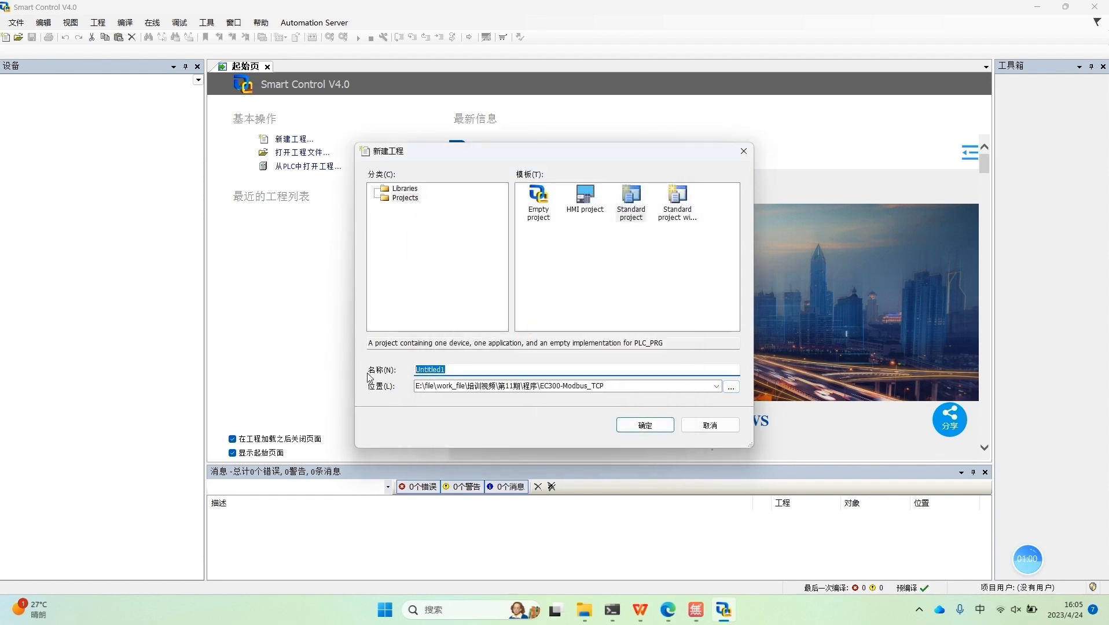
key("BackSpace")
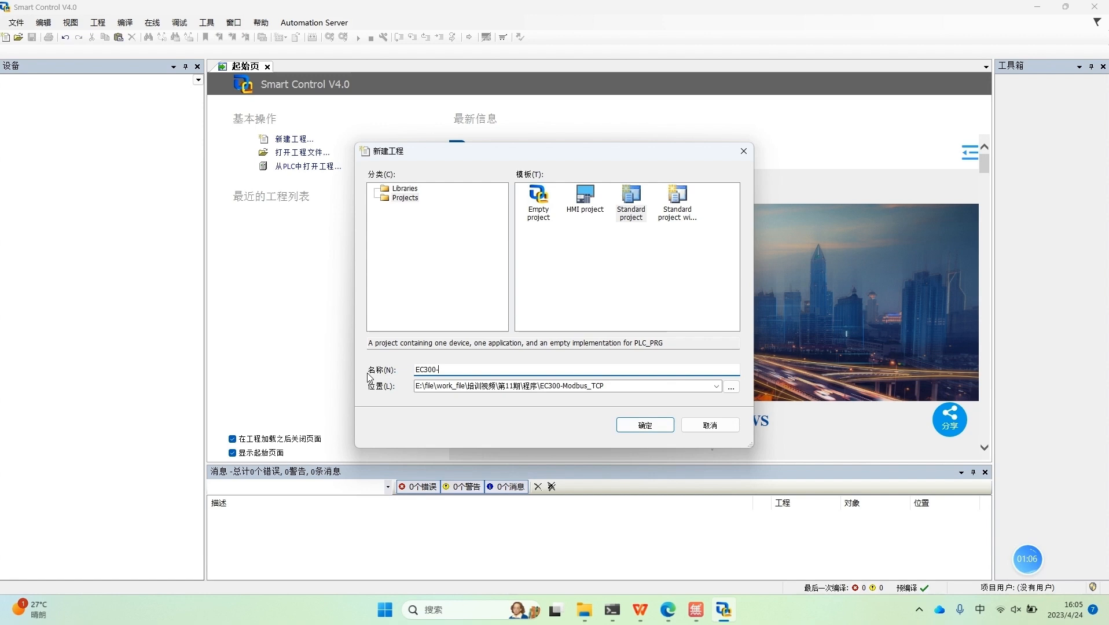
type("EC300-Modbus_TCP_Test")
left_click(645, 425)
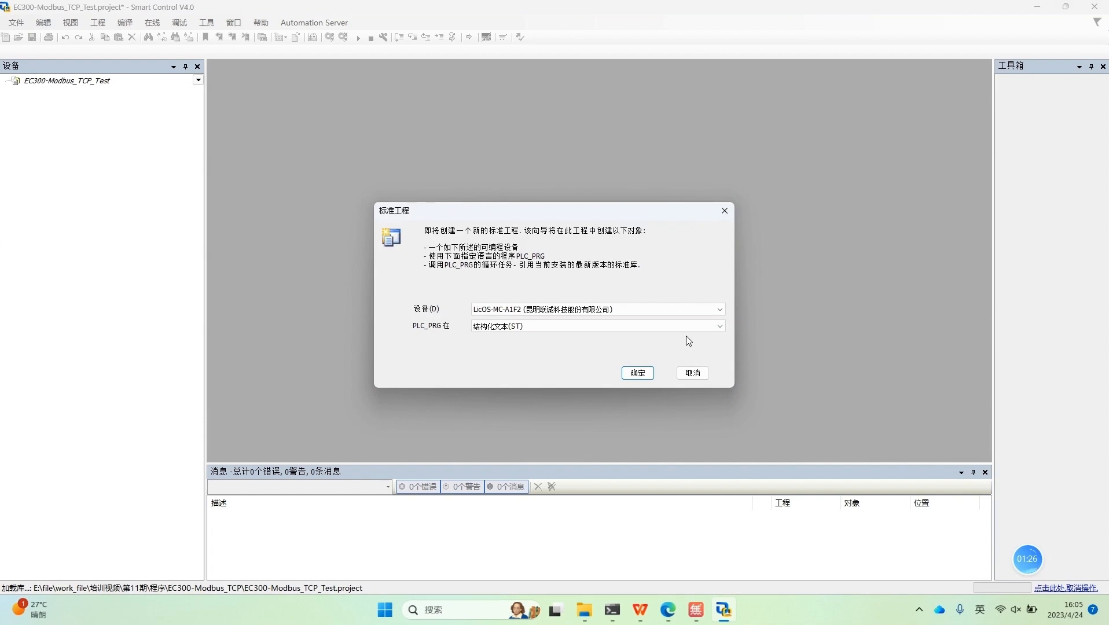
Step: Set up the standard project with the LicOS-MC-A1F2 device and PLC_PRG in structured text (ST)
left_click(638, 312)
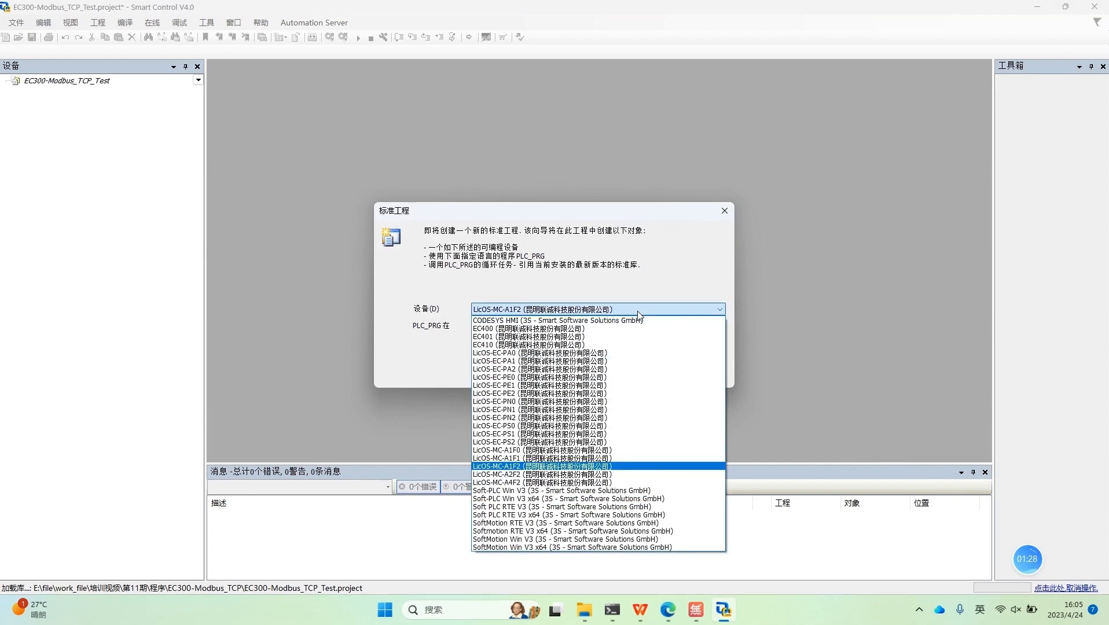
left_click(519, 466)
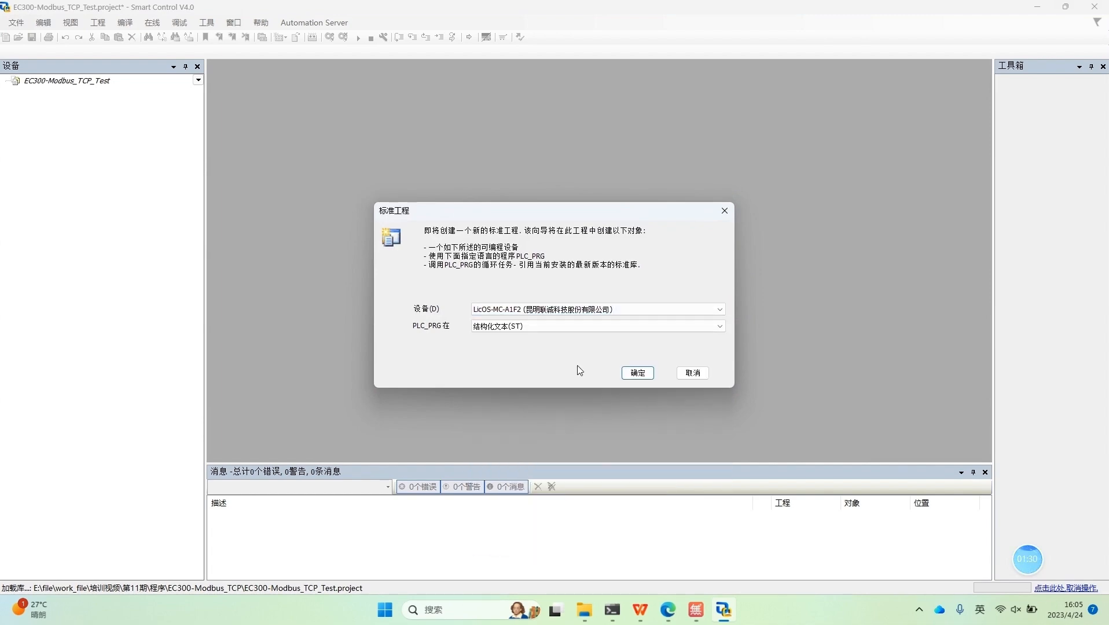
left_click(634, 327)
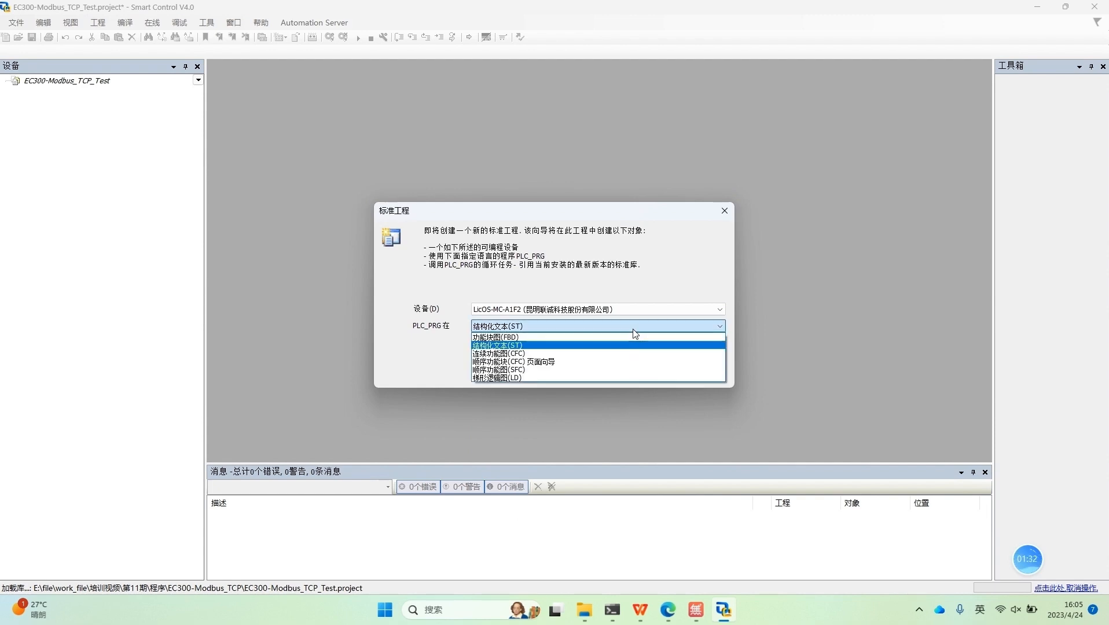
left_click(523, 348)
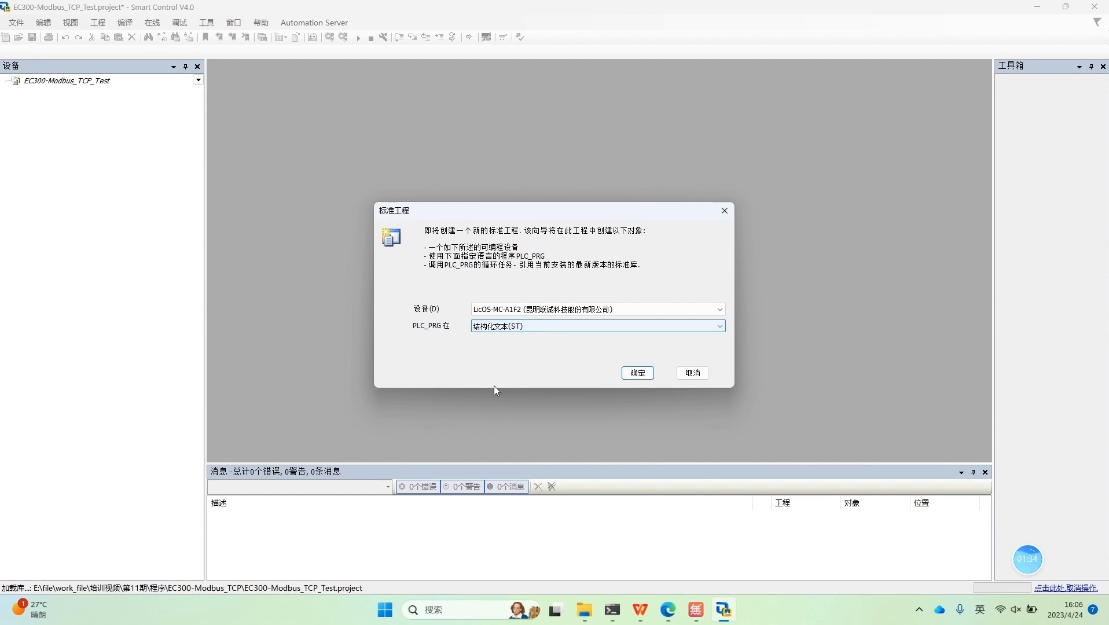
left_click(637, 374)
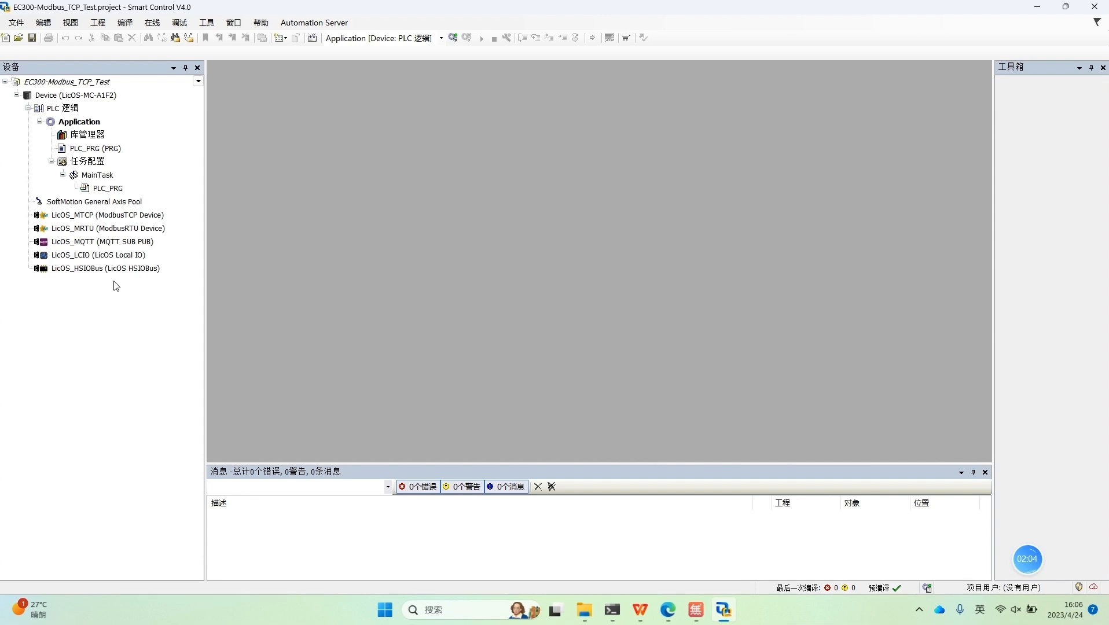
left_click(85, 245)
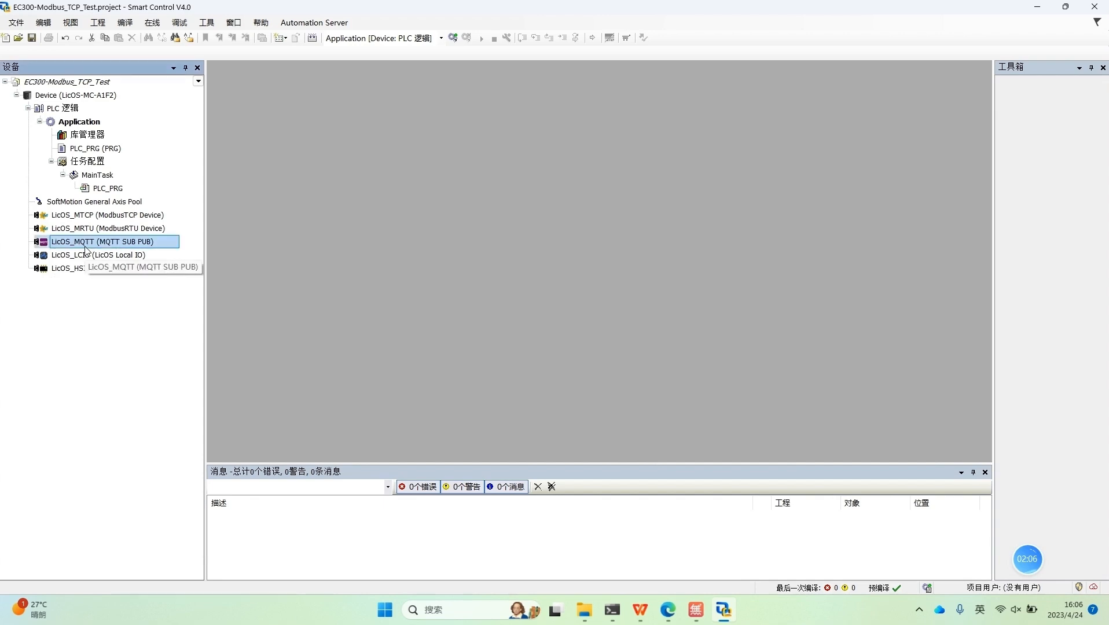
left_click(95, 257)
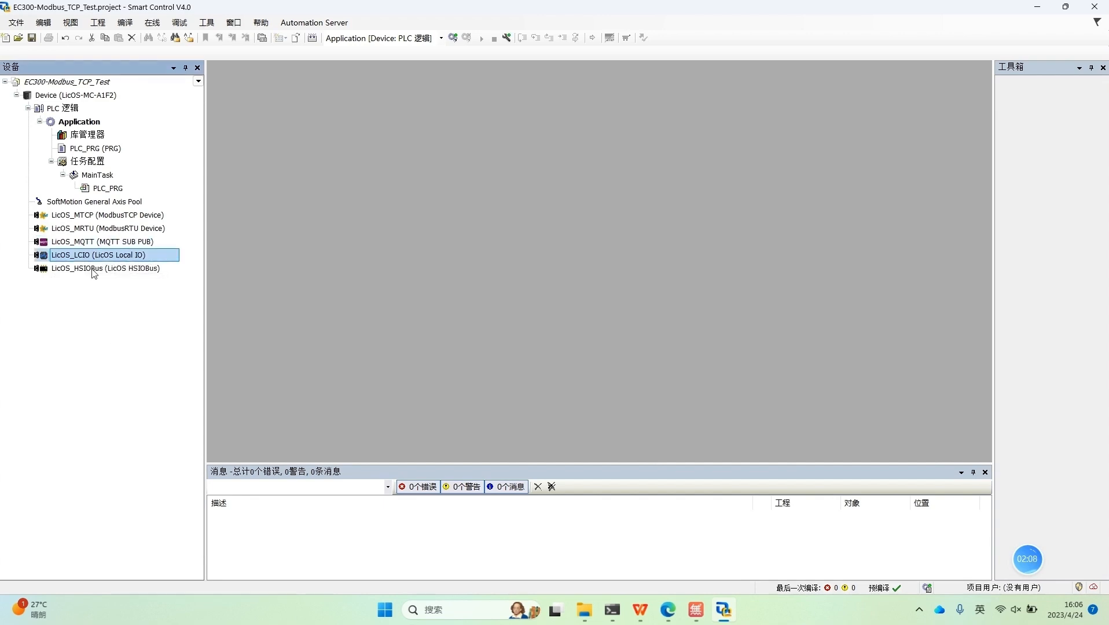
left_click(91, 271)
left_click_drag(139, 329, 95, 346)
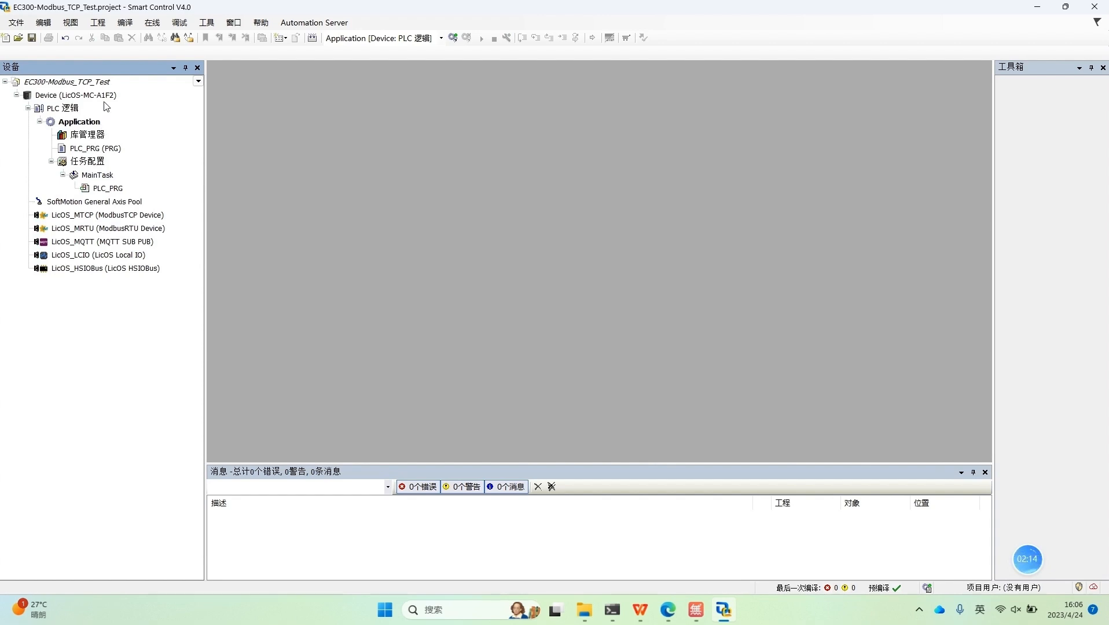
Step: Open the communication settings of Device (LicOS-MC-A1F2) and scan the network for controllers
left_click(107, 87)
left_click(81, 95)
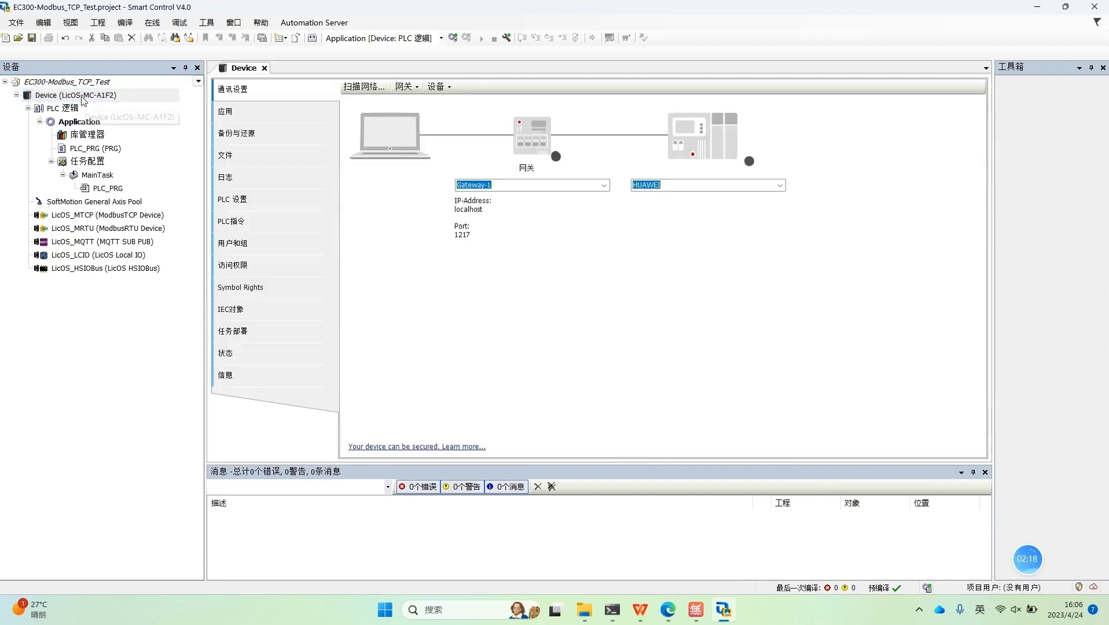
left_click(370, 88)
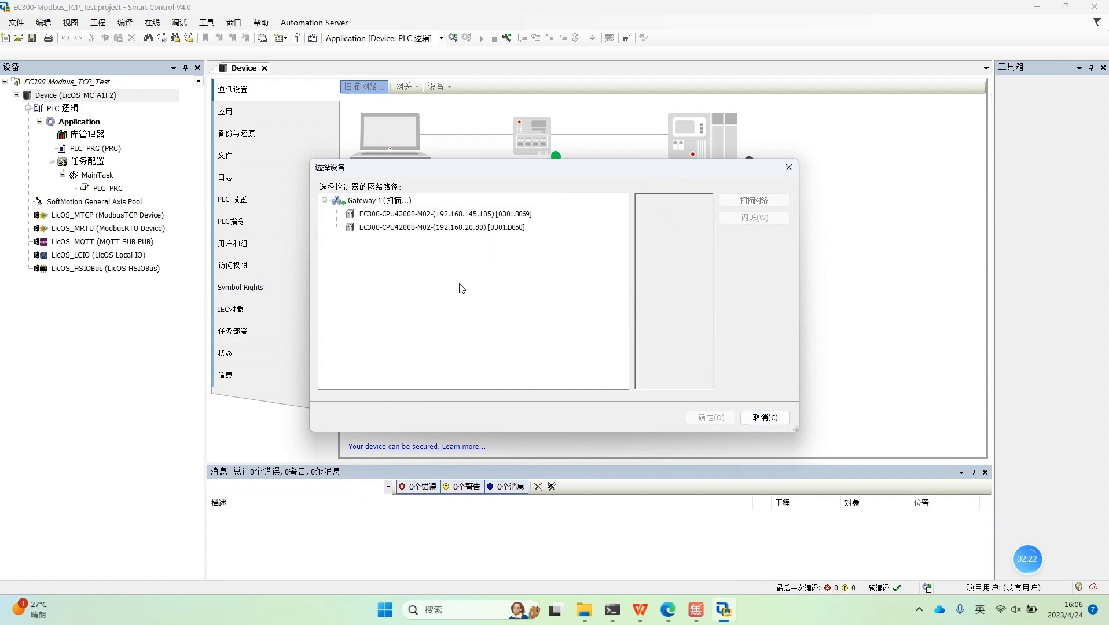
left_click(496, 228)
left_click(789, 167)
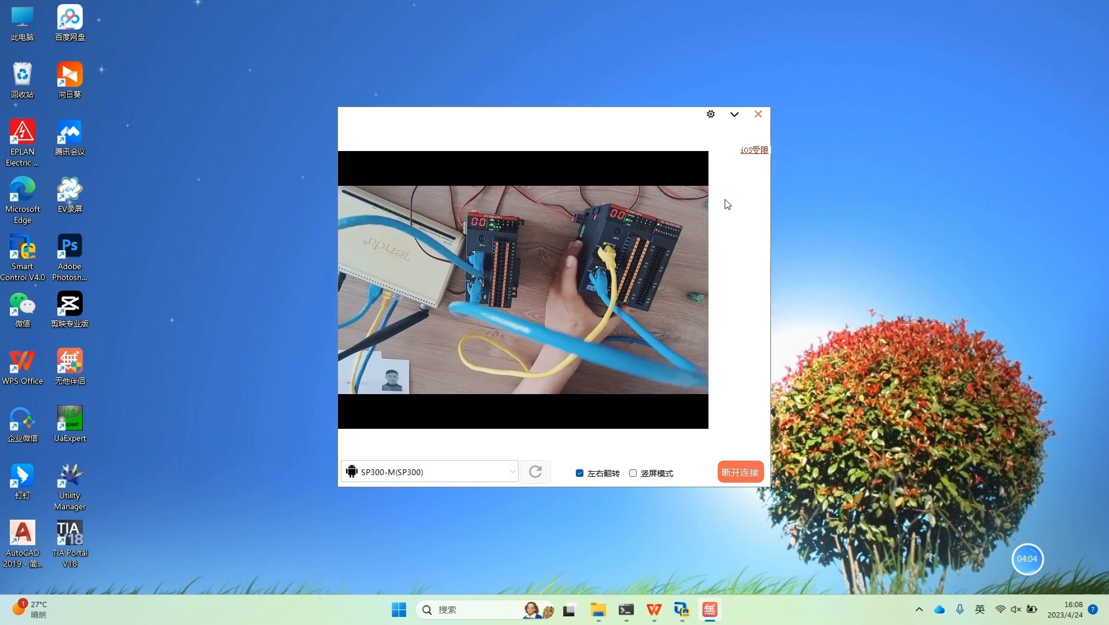
Step: Return to Smart Control, rescan the network and choose controller EC300-CPU4200B-M02 (192.168.145.105) as the device's network path
left_click(733, 114)
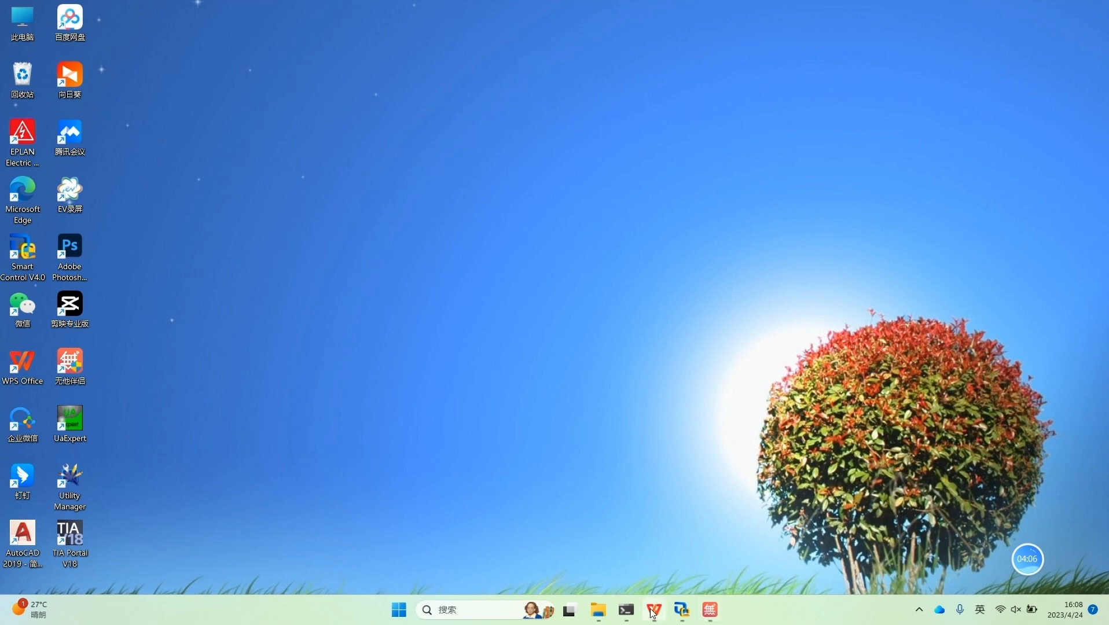
left_click(653, 611)
left_click(681, 609)
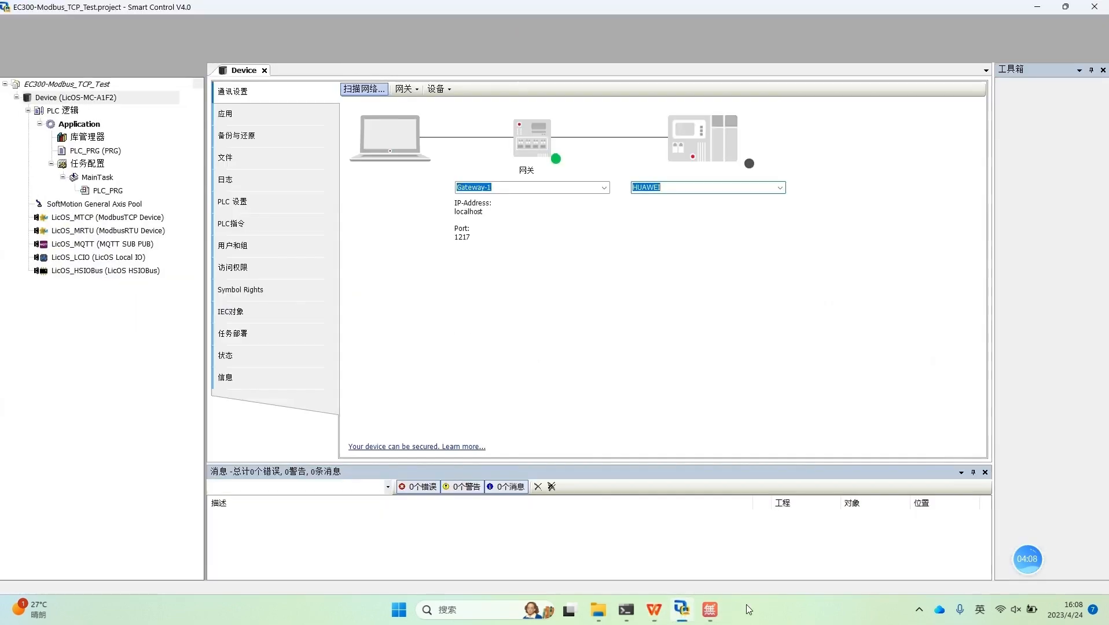
left_click(366, 86)
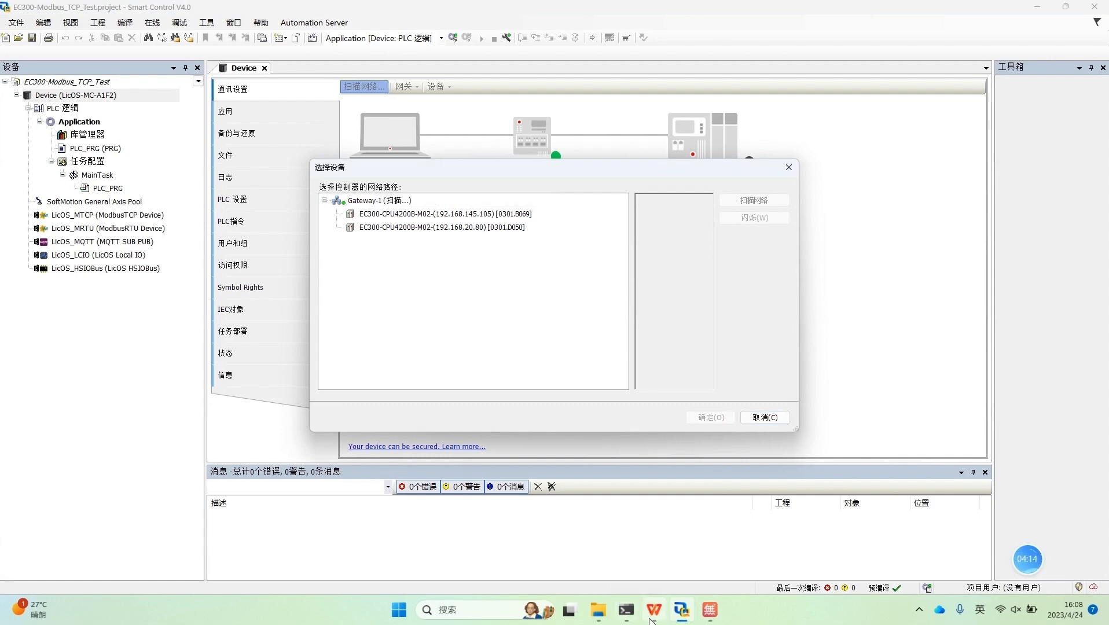
left_click(711, 614)
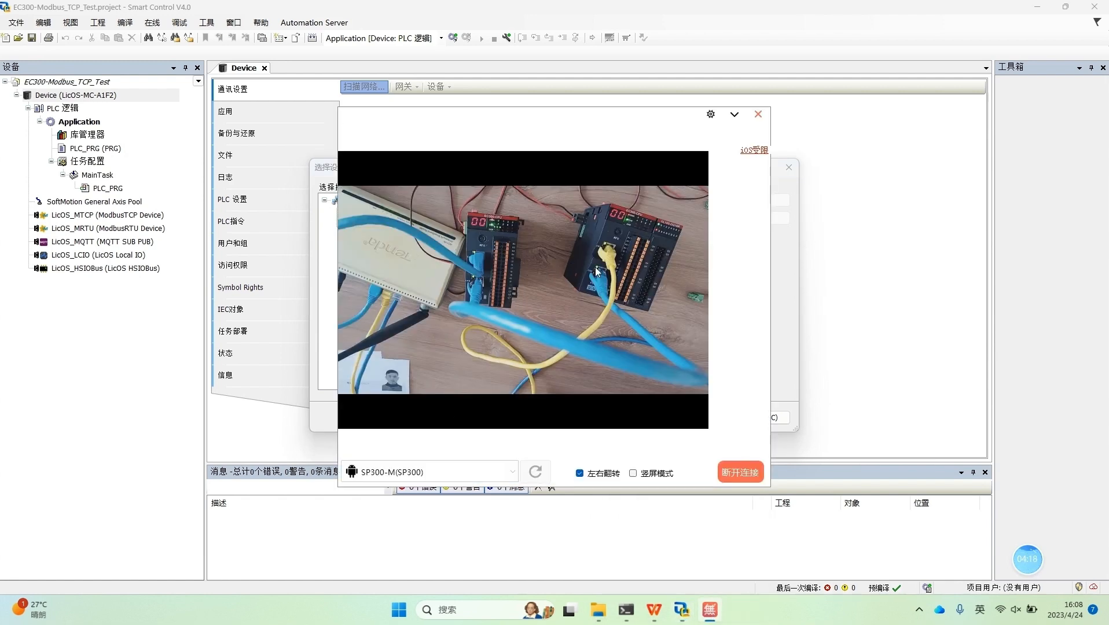
left_click(733, 115)
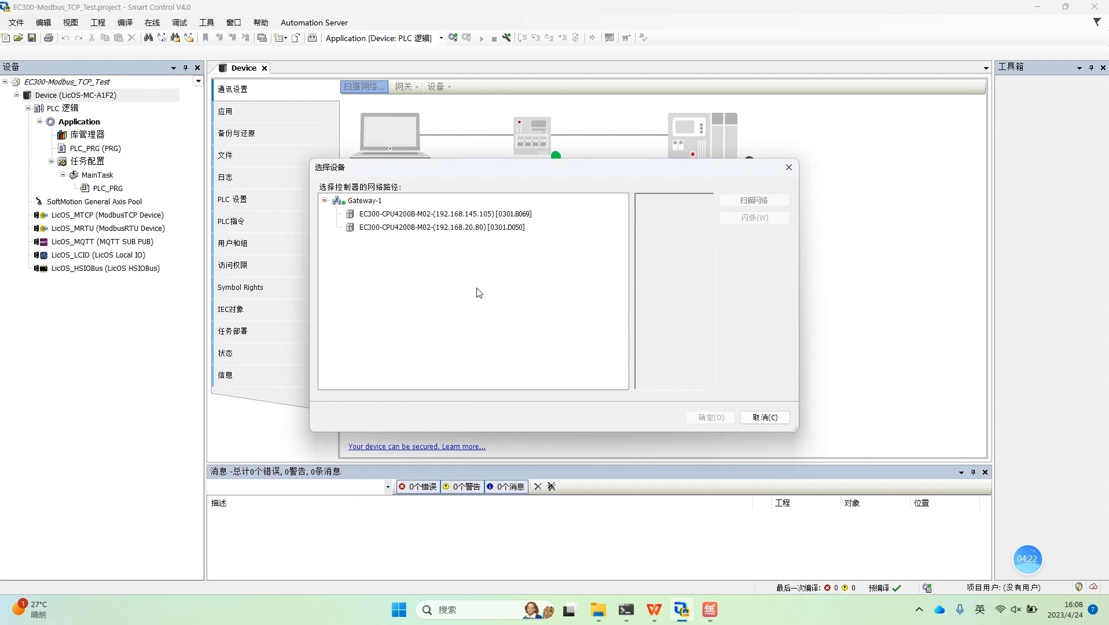
left_click(479, 218)
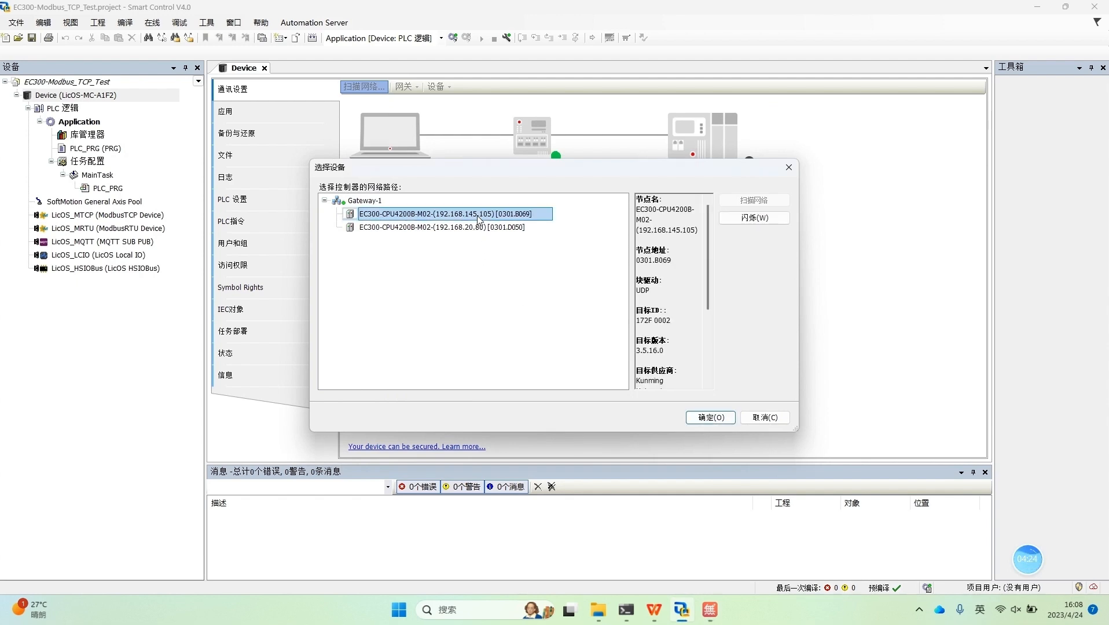
left_click(711, 417)
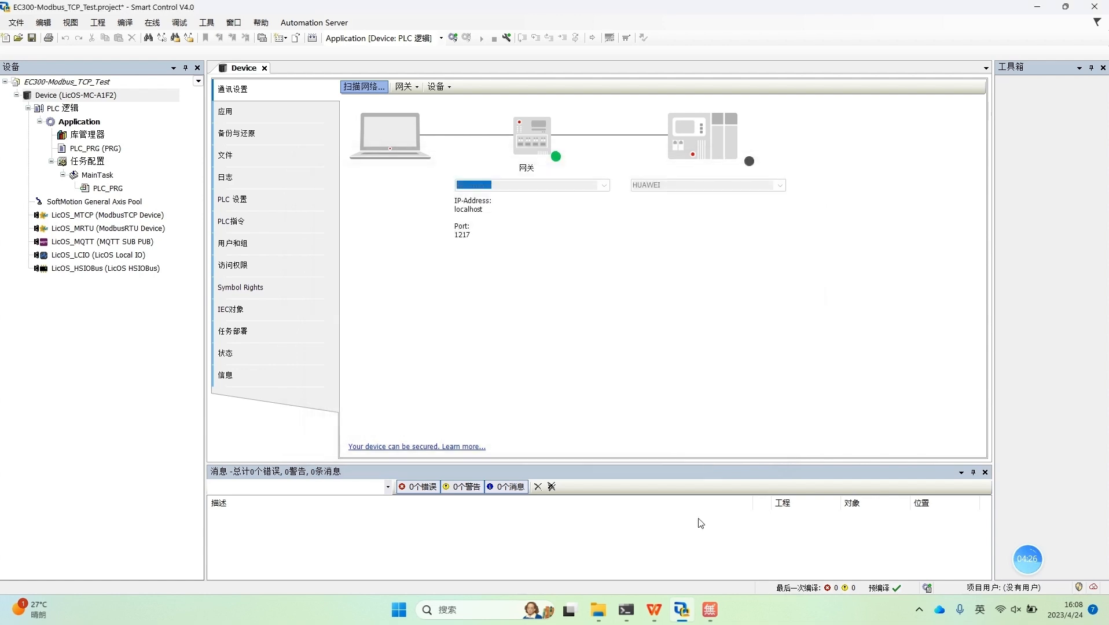
Step: Check the controllers in the live camera view and return to the project in Smart Control
left_click(713, 618)
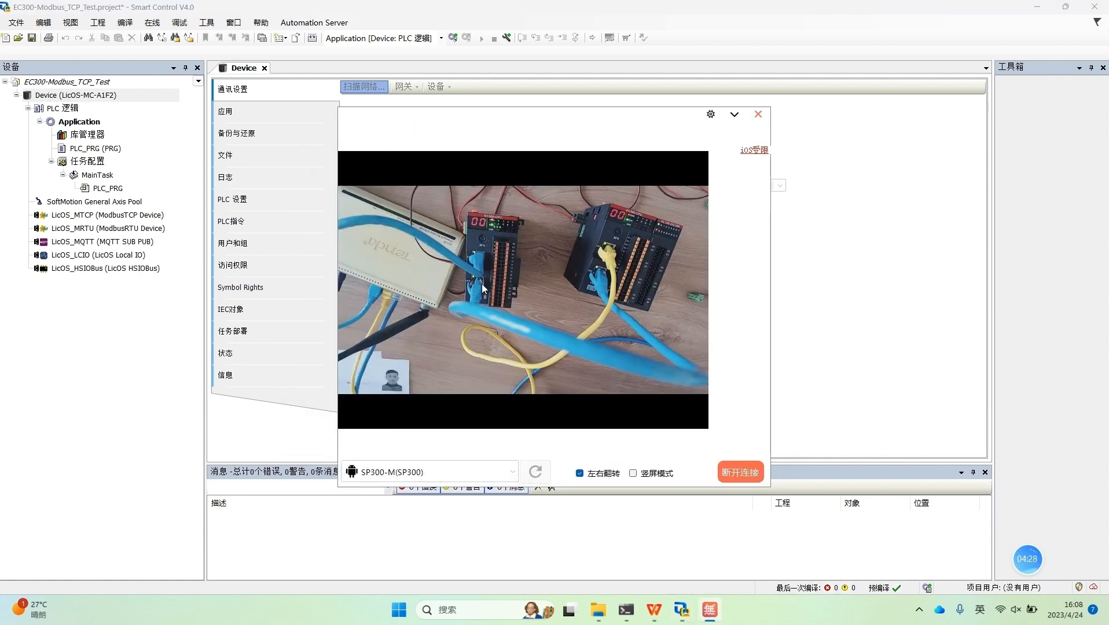
left_click(733, 115)
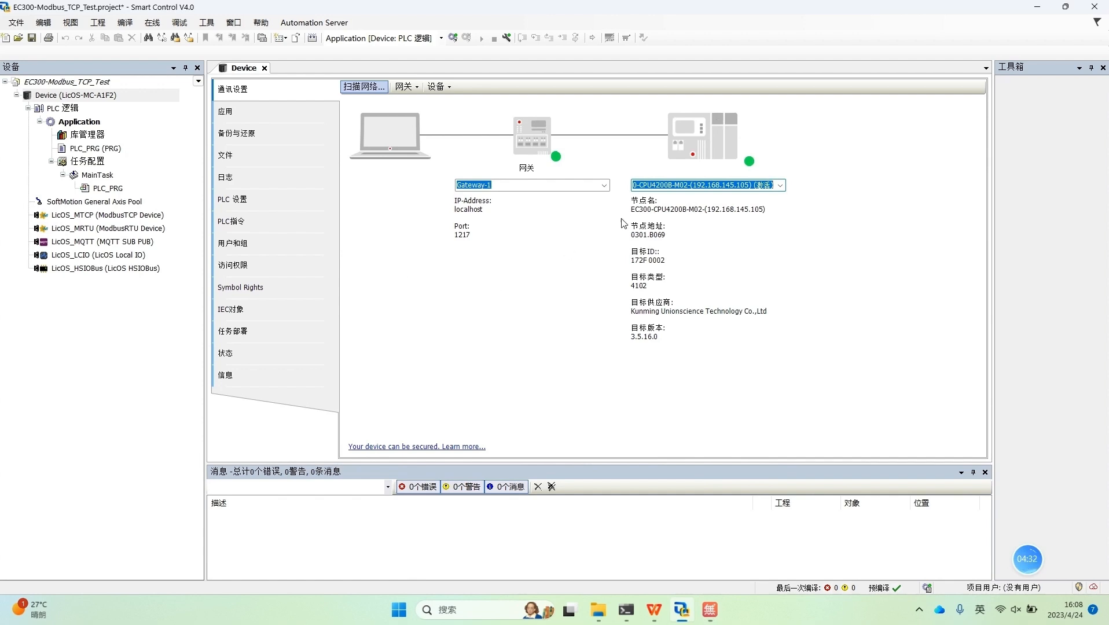
left_click(87, 371)
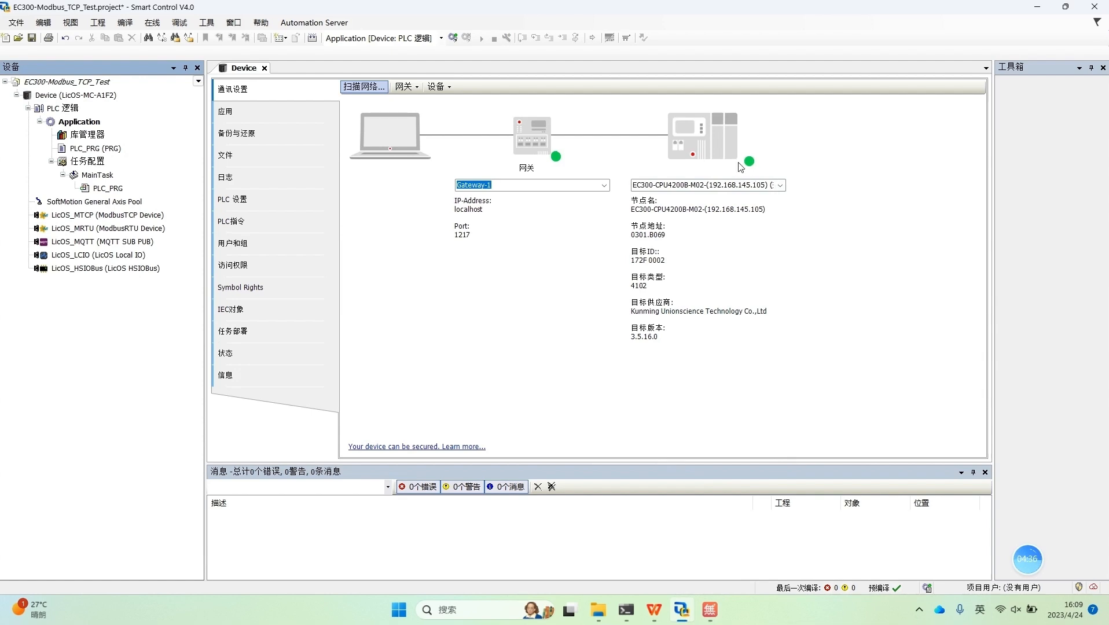
Step: Add the Kunming Unionscience Ethernet adapter, version 4.1.0.0, from the EthernetIP fieldbus group under Device (LicOS-MC-A1F2)
left_click(105, 98)
right_click(105, 98)
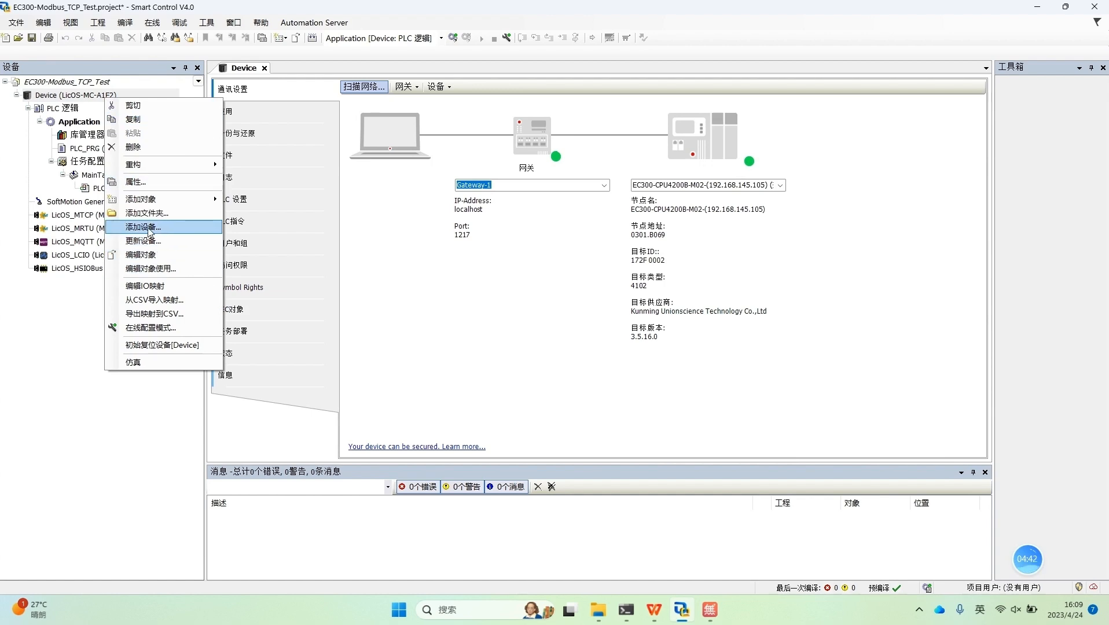
left_click(149, 227)
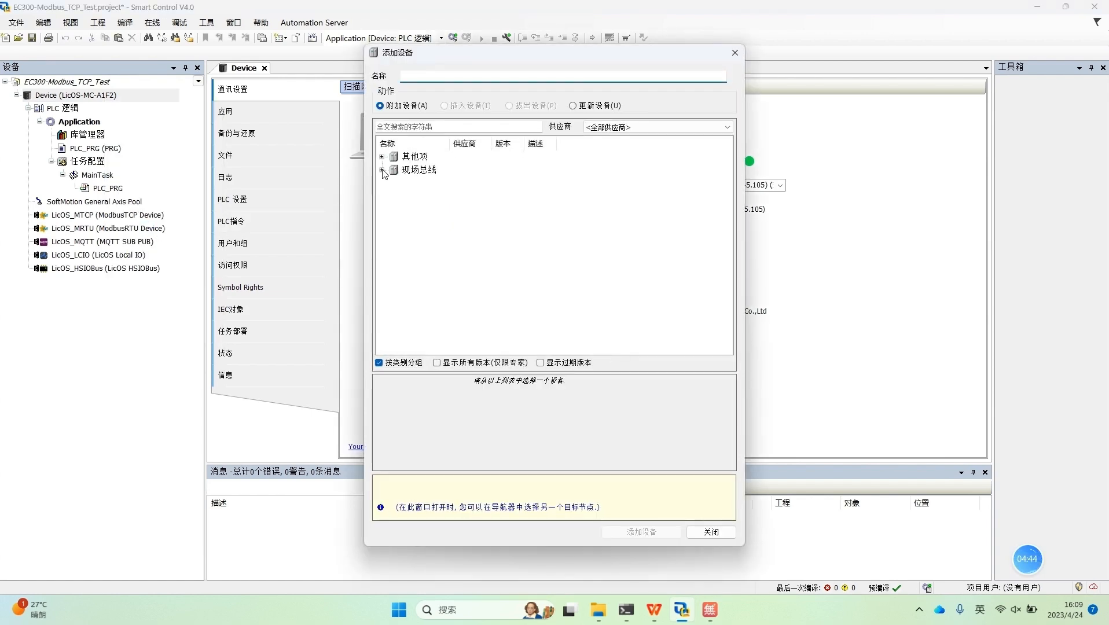
left_click(381, 171)
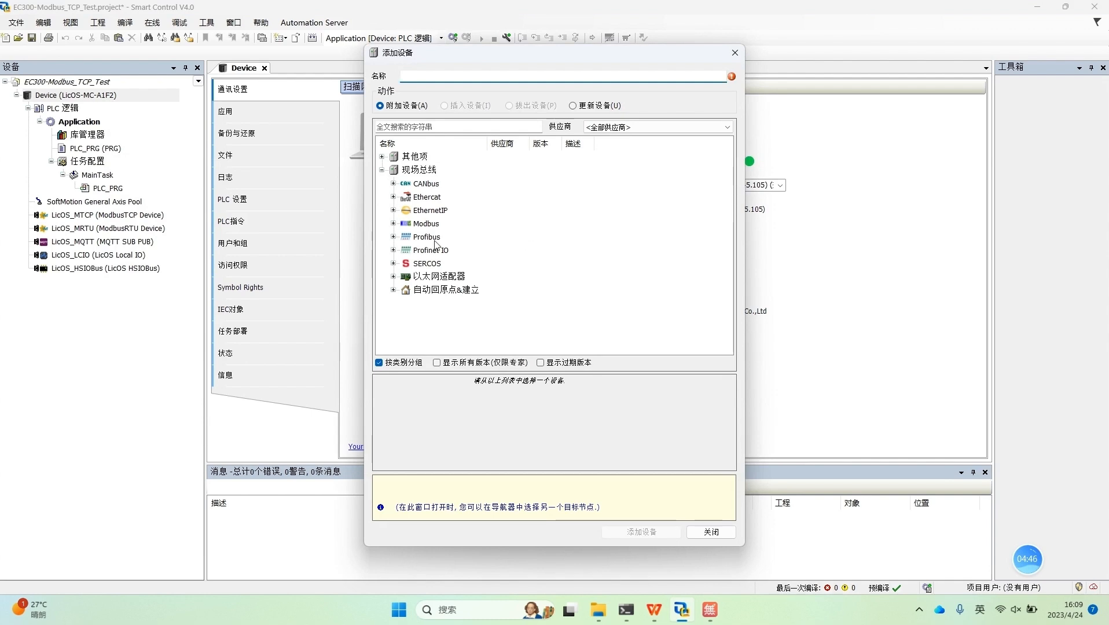
left_click(394, 210)
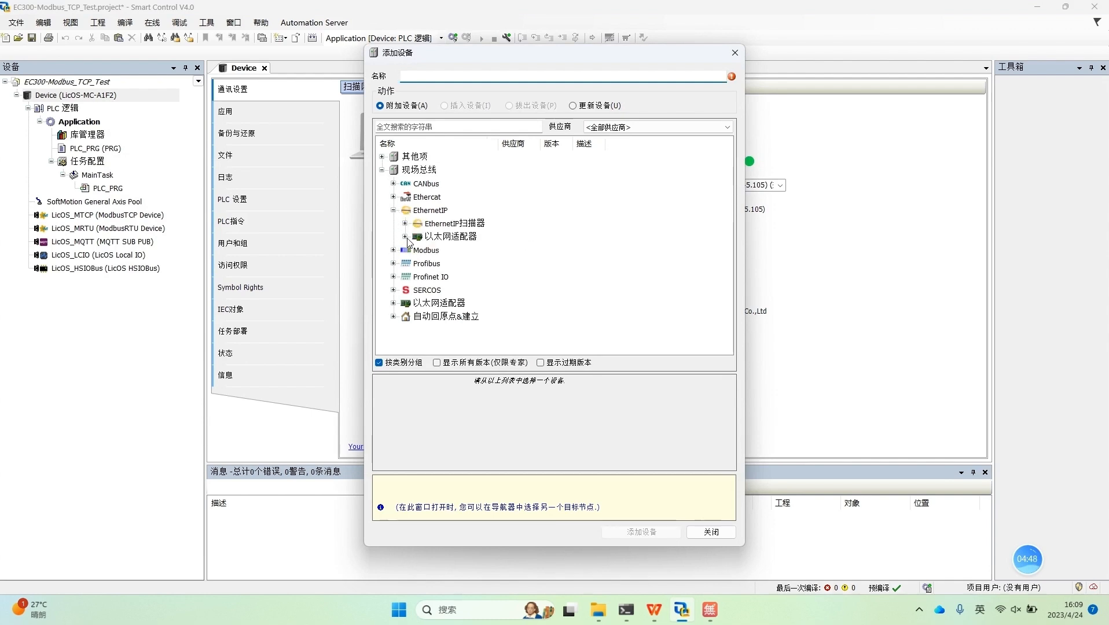
left_click(405, 236)
left_click(449, 252)
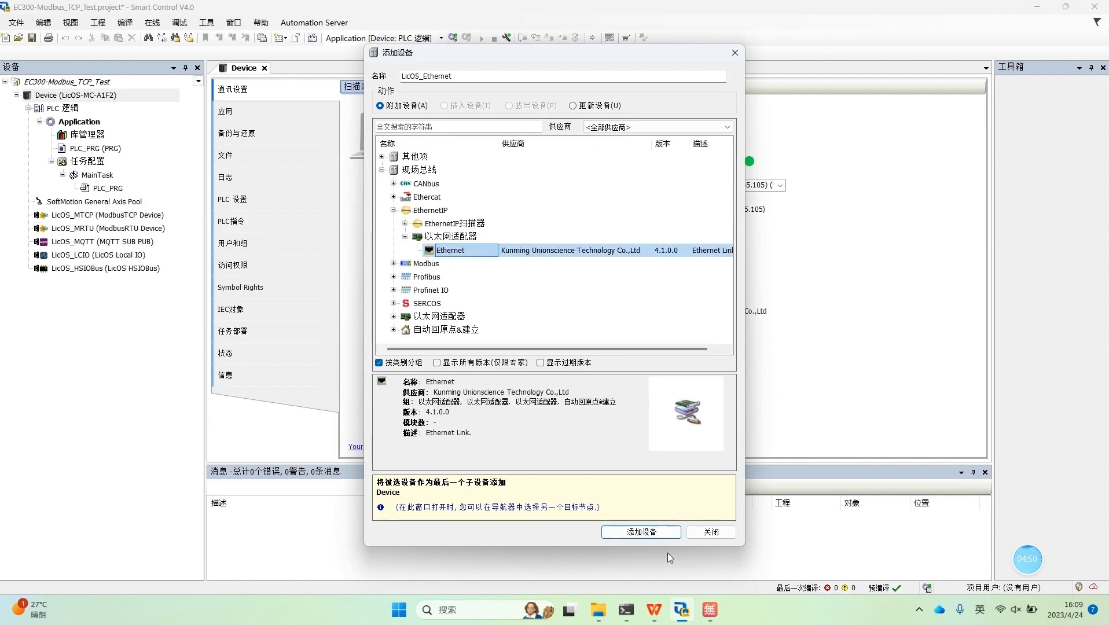
left_click(667, 536)
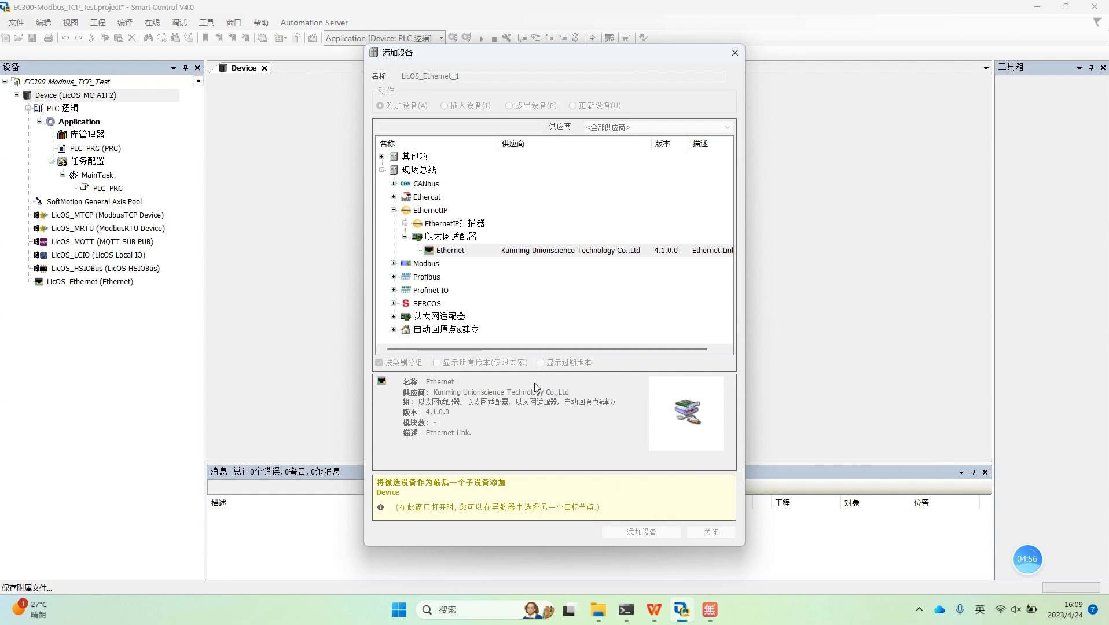
Step: Add the Kunming Unionscience Modbus TCP Master, version 4.1.0.0, from the Modbus fieldbus group under LicOS_Ethernet
left_click(714, 532)
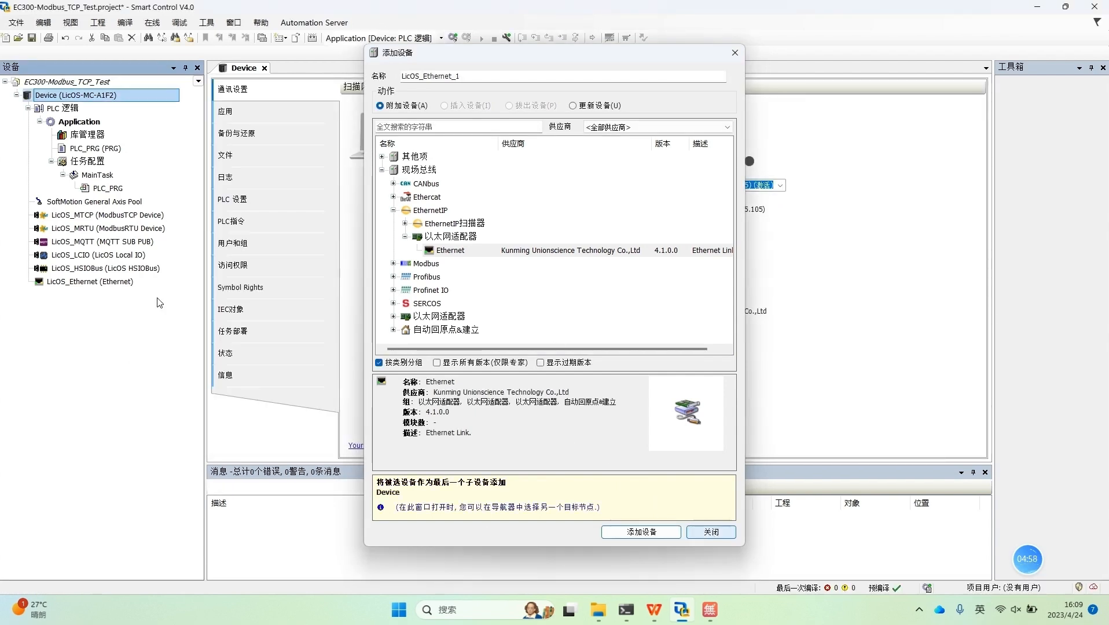
left_click(98, 284)
right_click(98, 284)
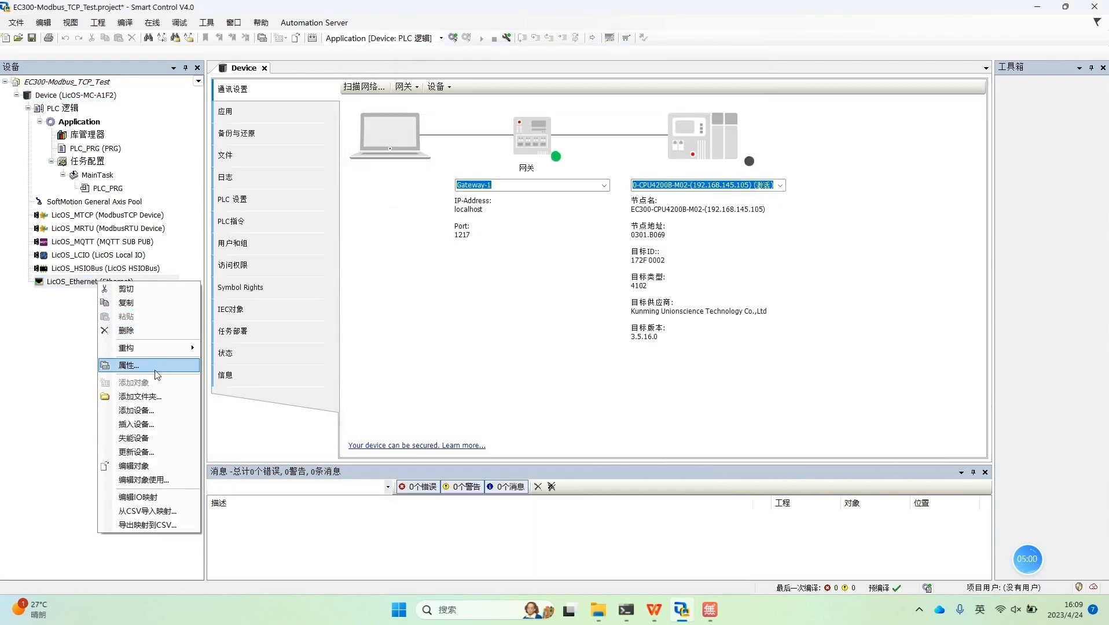
left_click(158, 409)
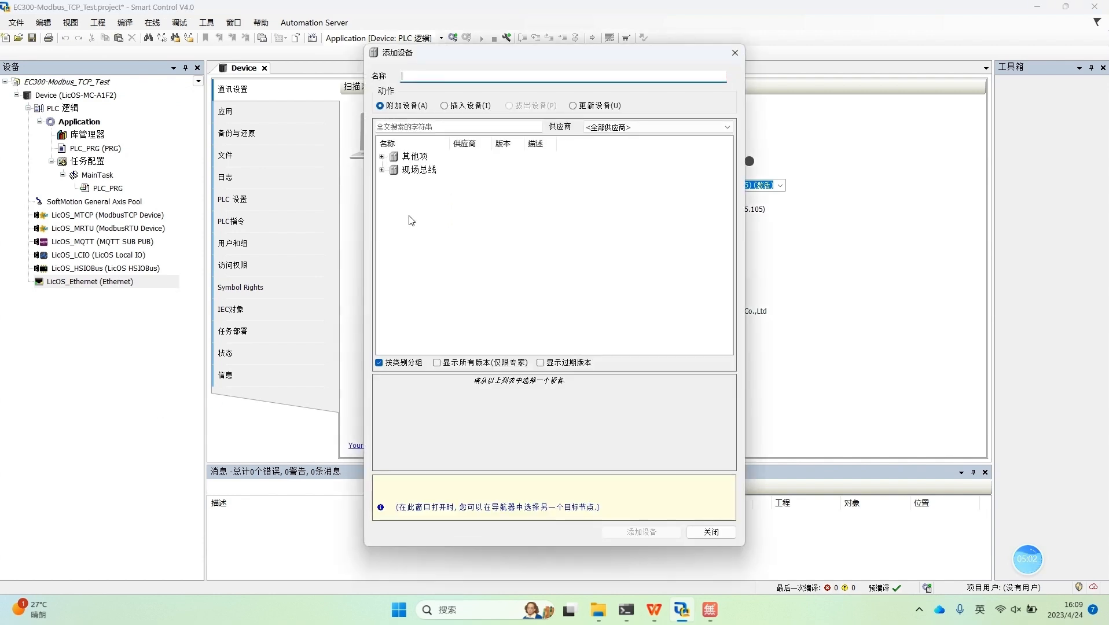
left_click(382, 170)
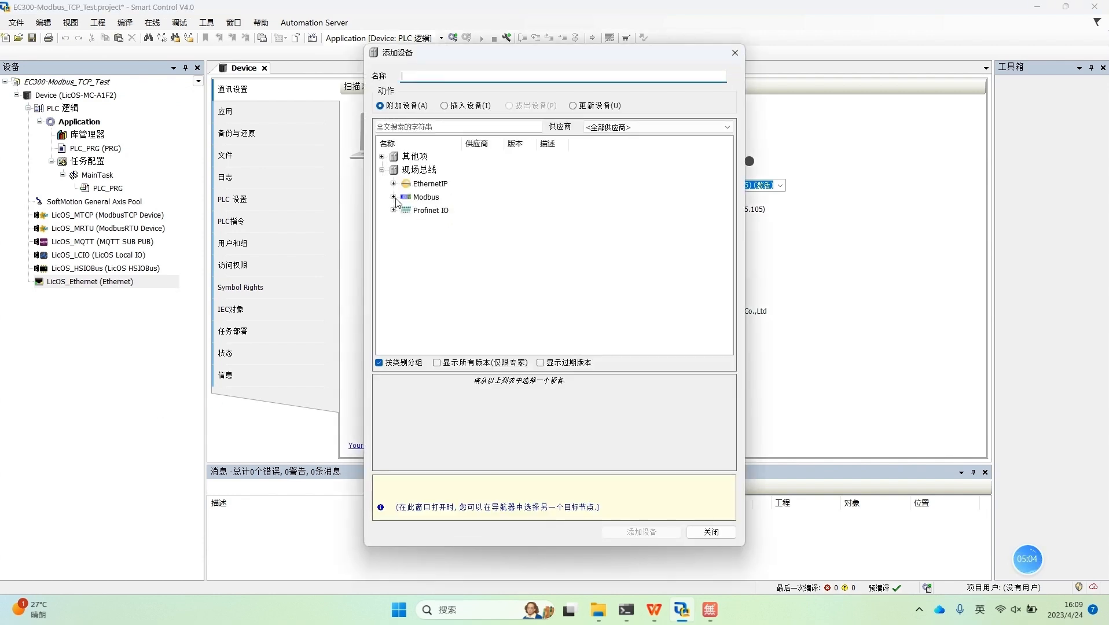
left_click(393, 197)
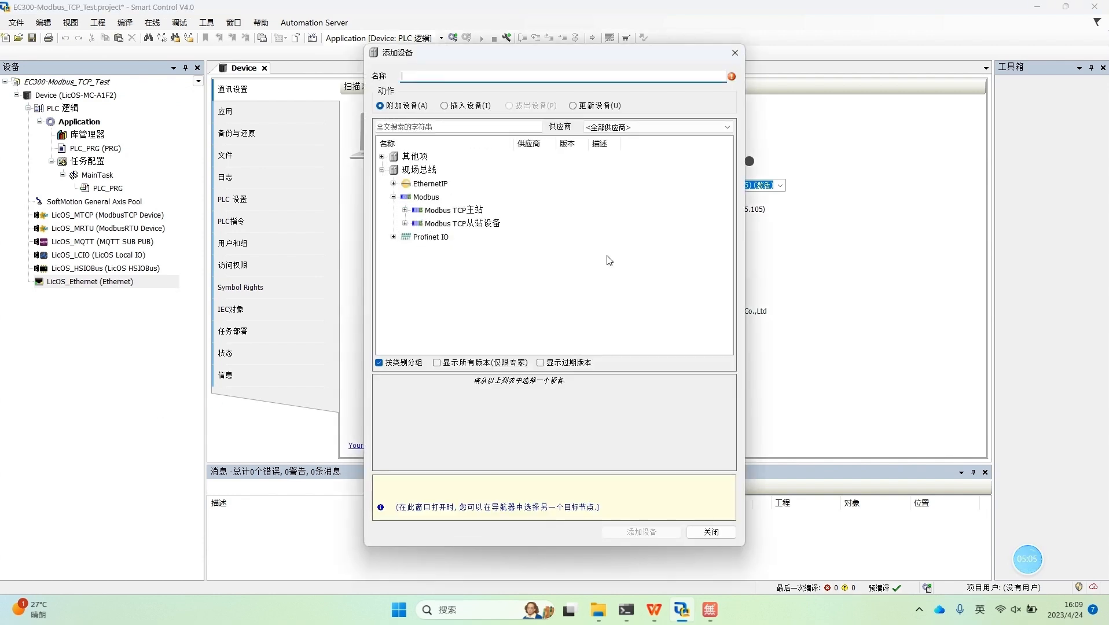
left_click(404, 210)
left_click(405, 237)
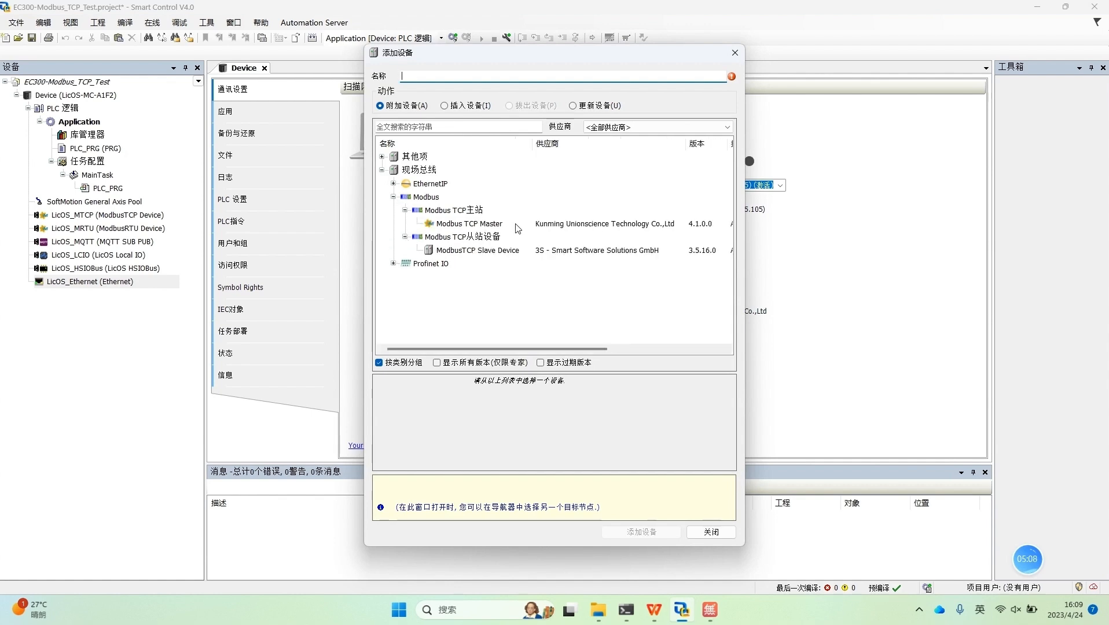
left_click(493, 225)
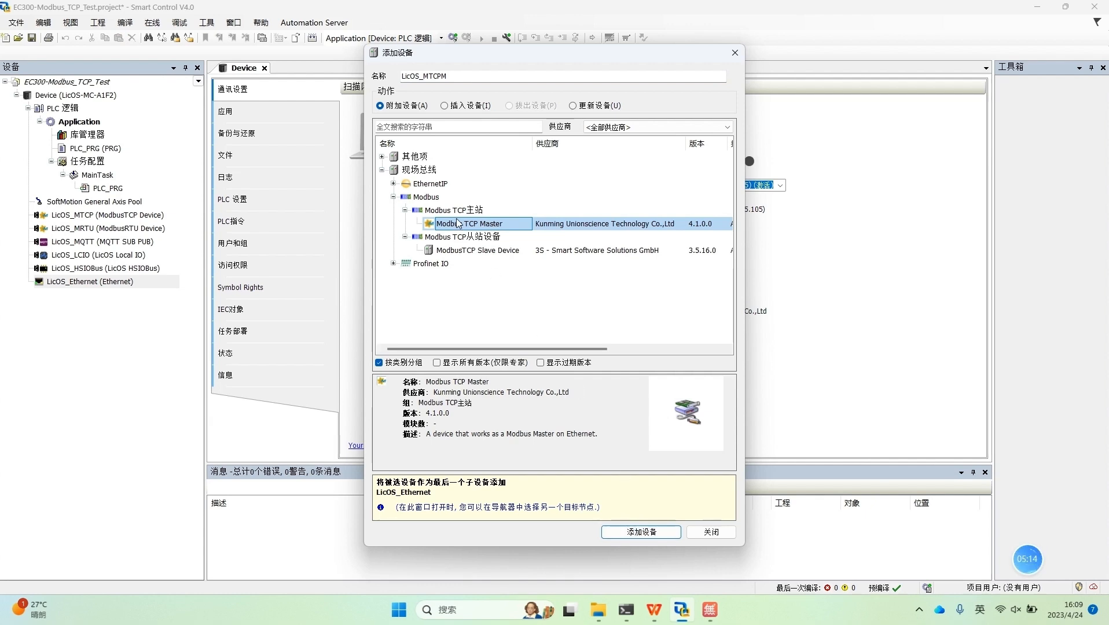
left_click(669, 534)
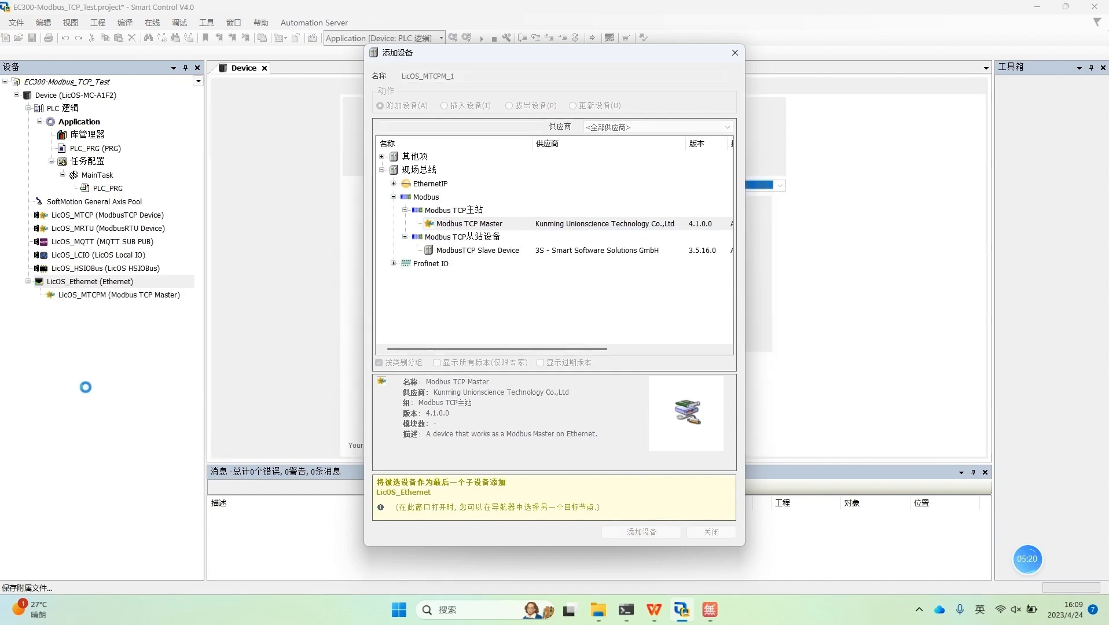
left_click(711, 532)
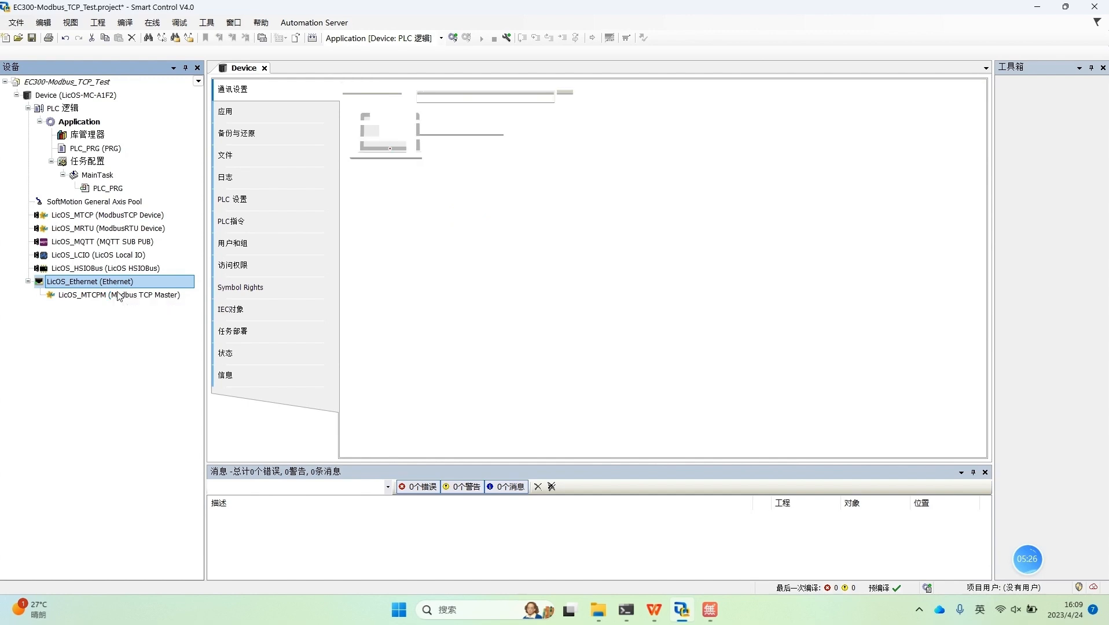
Step: Assign network interface eth1 (LAN2, 192.168.21.80) to LicOS_Ethernet and check the controllers' wiring in the live camera view
left_click(119, 284)
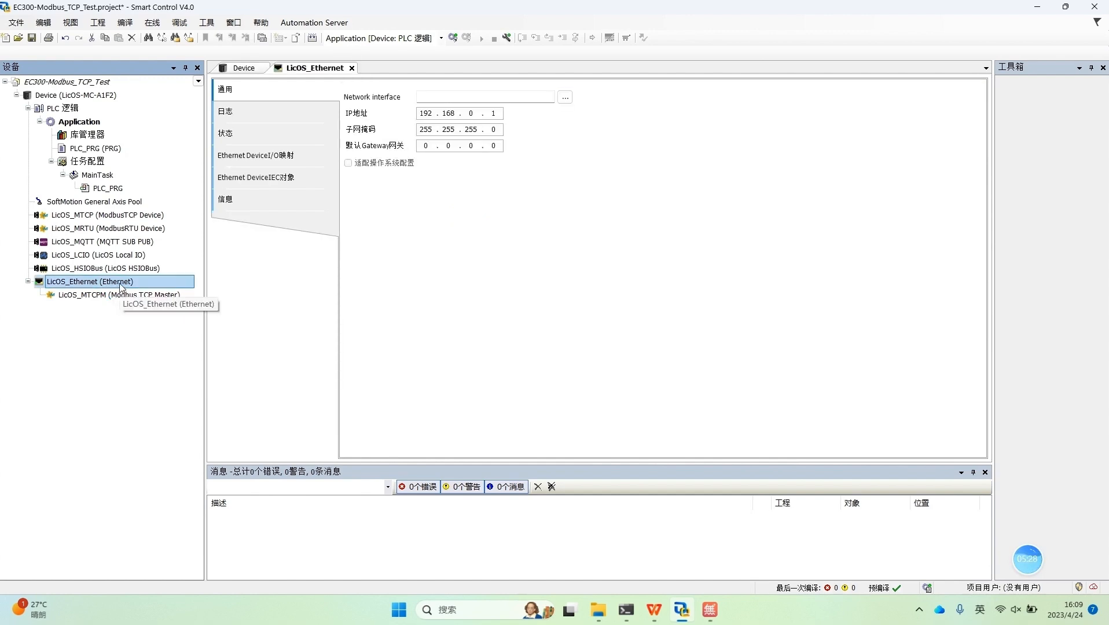
left_click(566, 97)
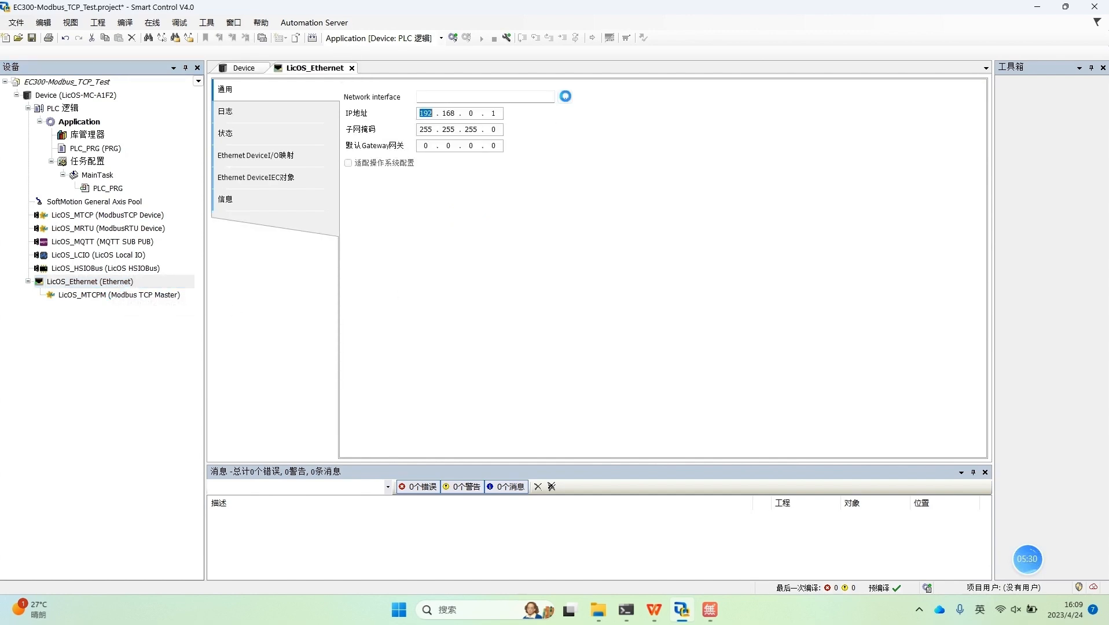
left_click(381, 258)
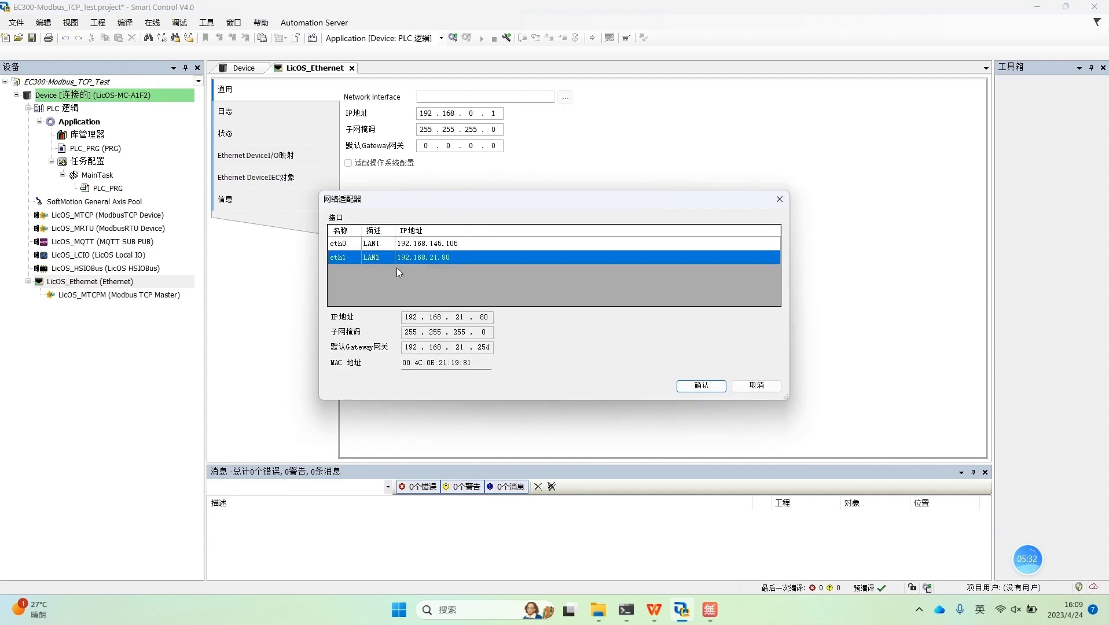
left_click(708, 387)
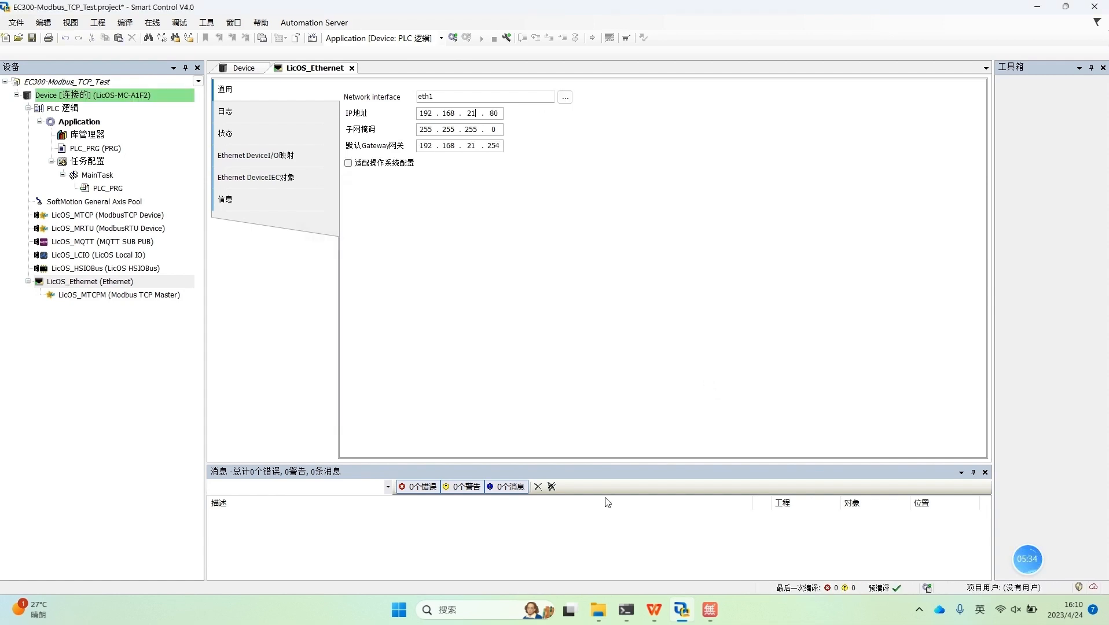
left_click(705, 612)
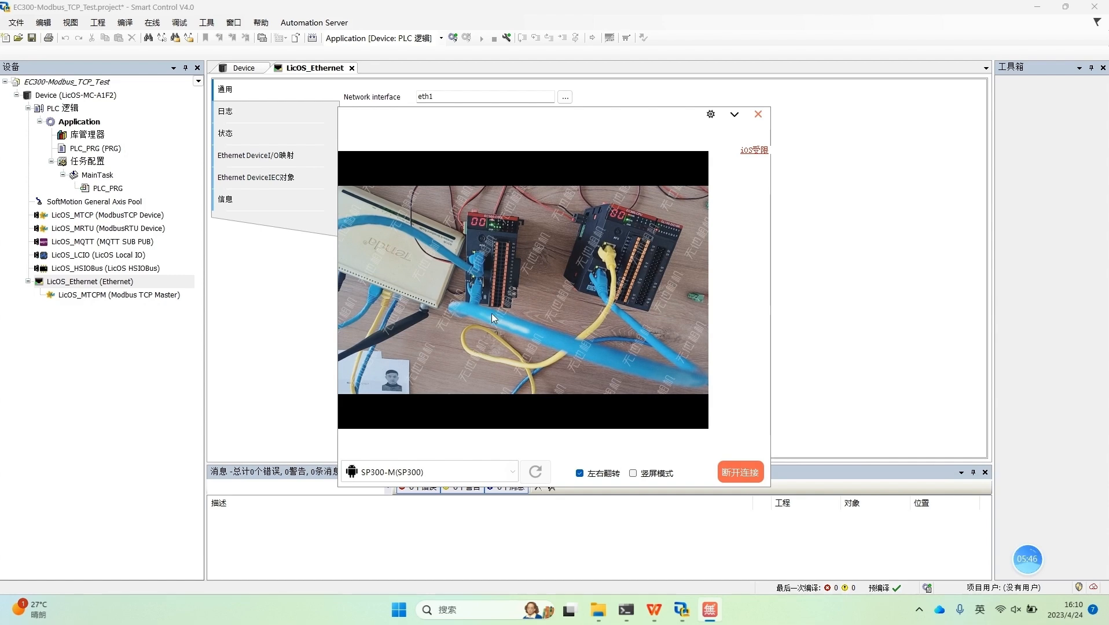
left_click(733, 114)
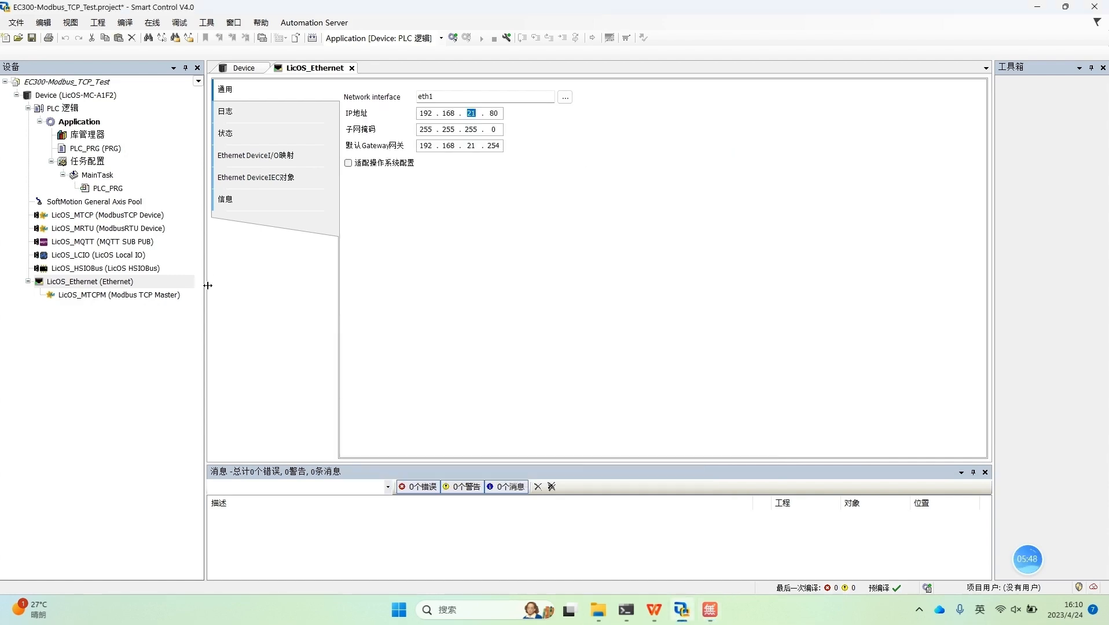
left_click(99, 300)
right_click(103, 296)
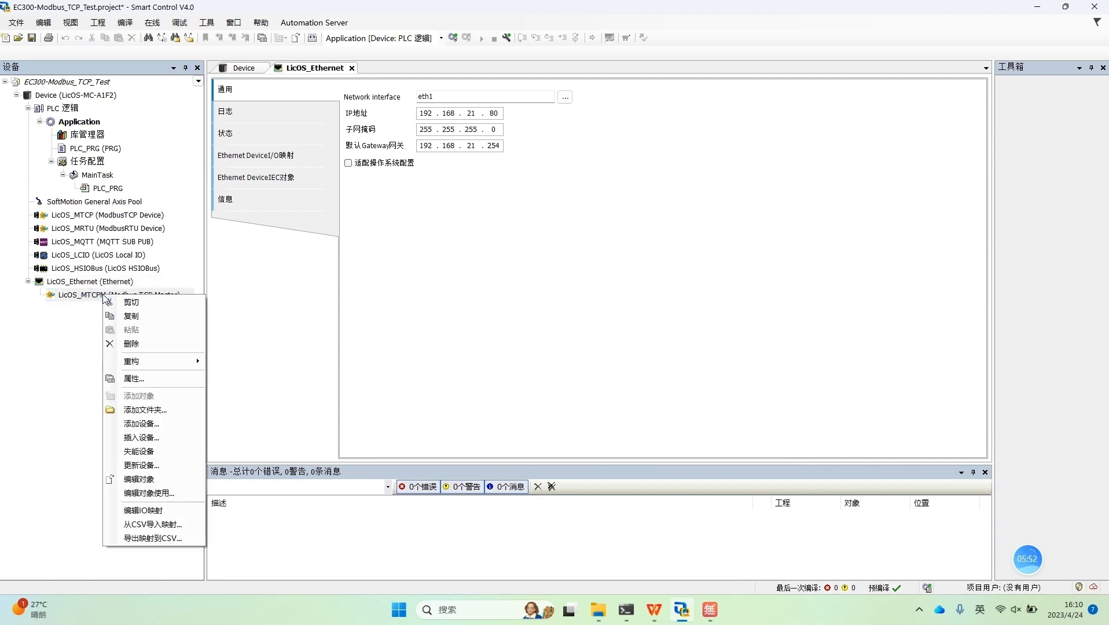
left_click(142, 423)
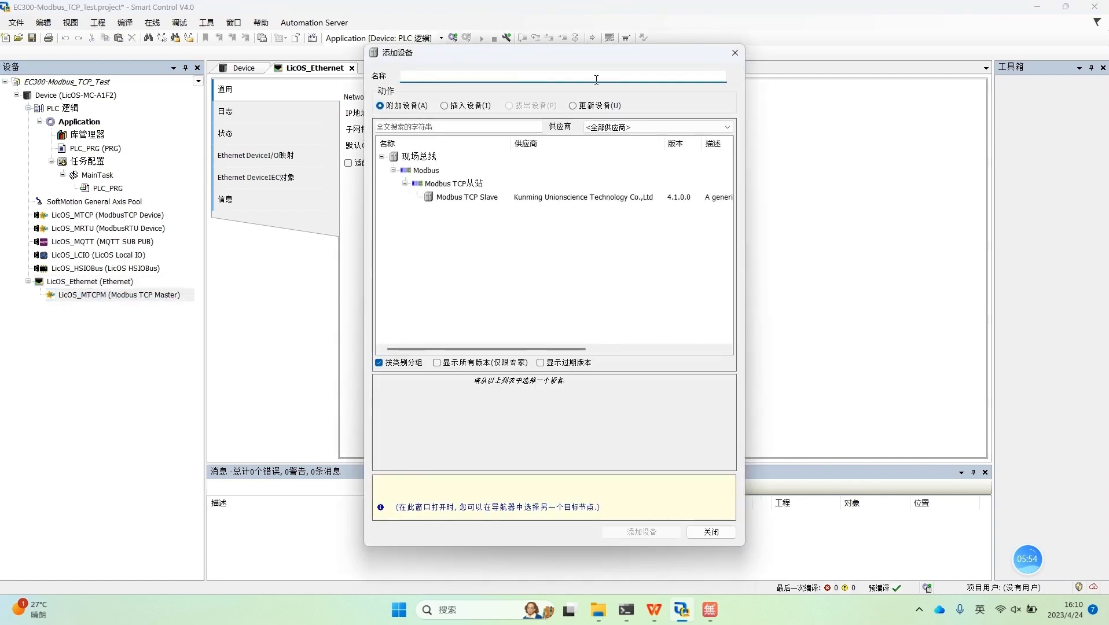
left_click(735, 53)
left_click(255, 155)
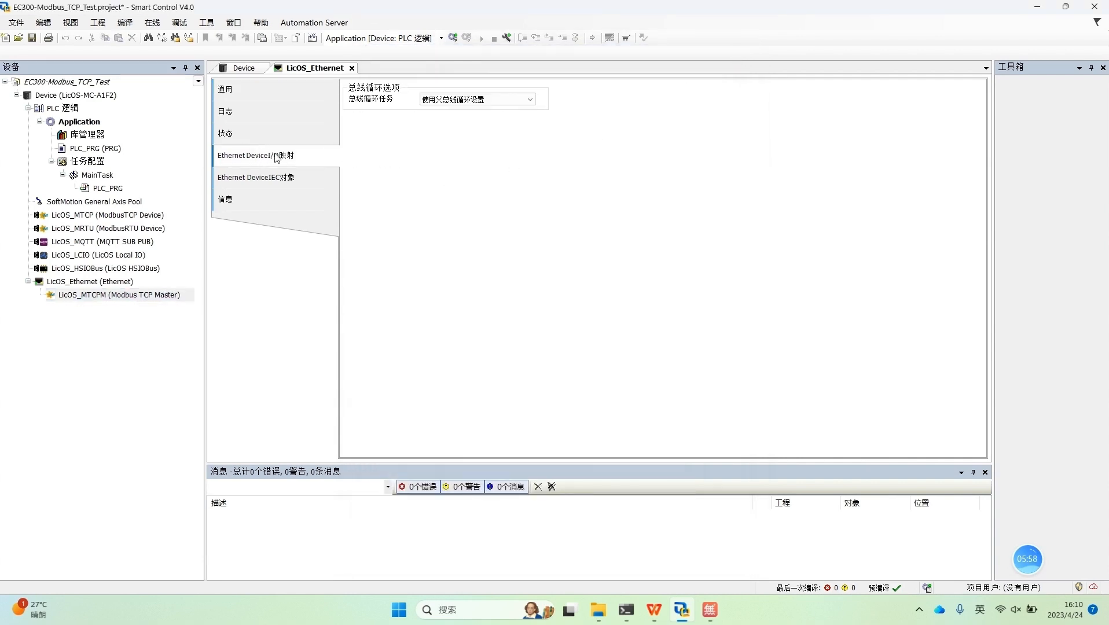
Step: Add the Kunming Unionscience Modbus TCP Slave, version 4.1.0.0, under LicOS_MTCPM (Modbus TCP Master)
left_click(114, 301)
right_click(115, 295)
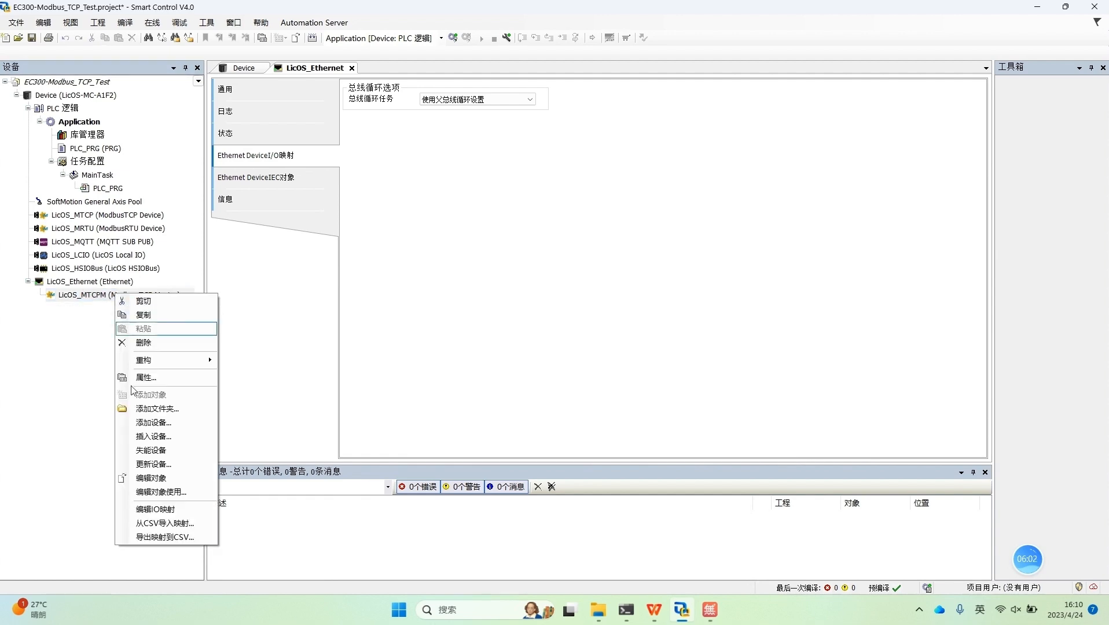
left_click(133, 426)
left_click(497, 198)
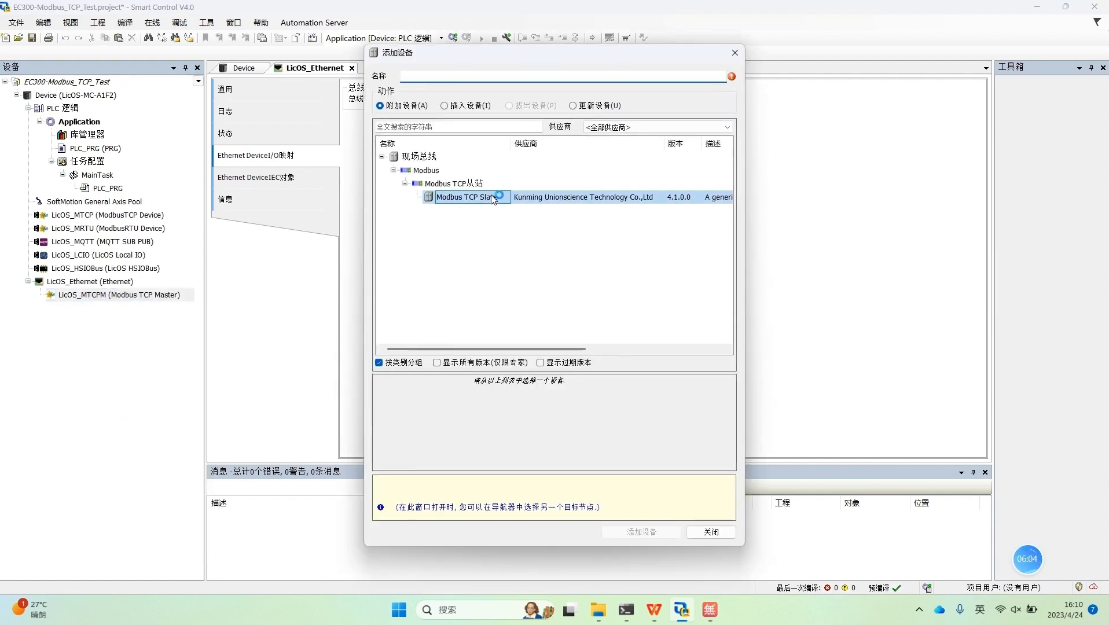
left_click(647, 533)
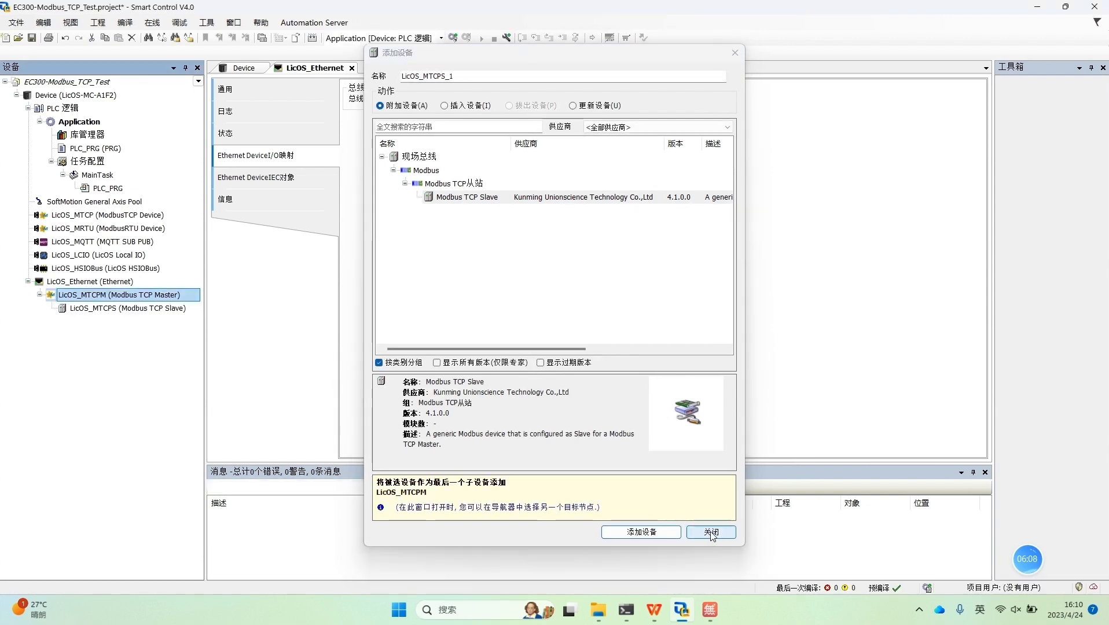
left_click(711, 533)
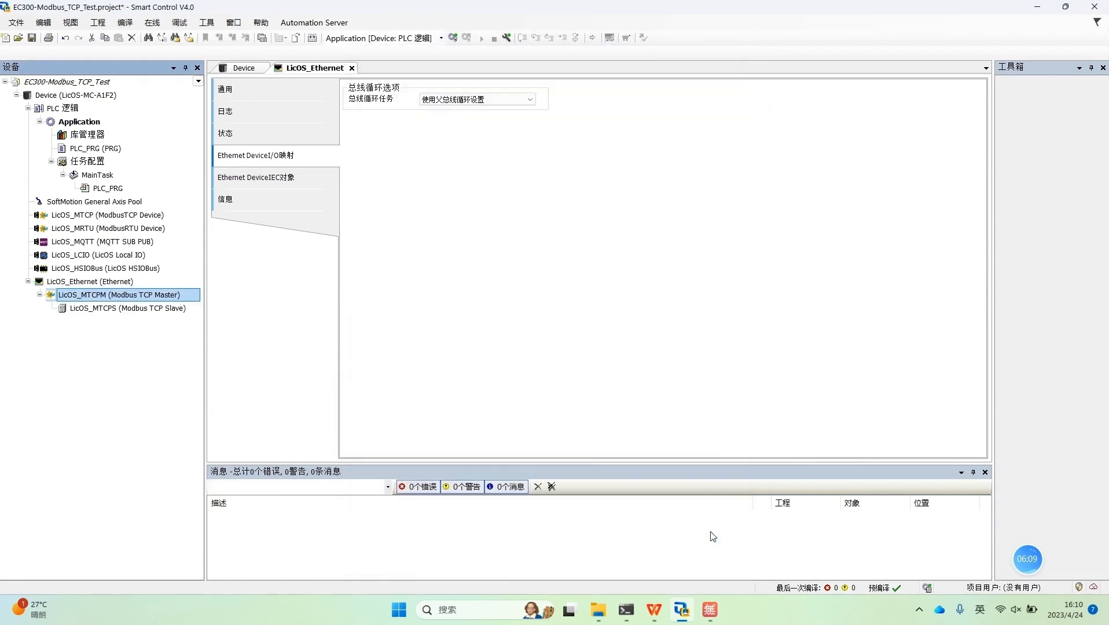
Step: Open the general settings of LicOS_MTCPS (Modbus TCP Slave) and select the last octet of its slave IP address
left_click(124, 308)
double_click(122, 308)
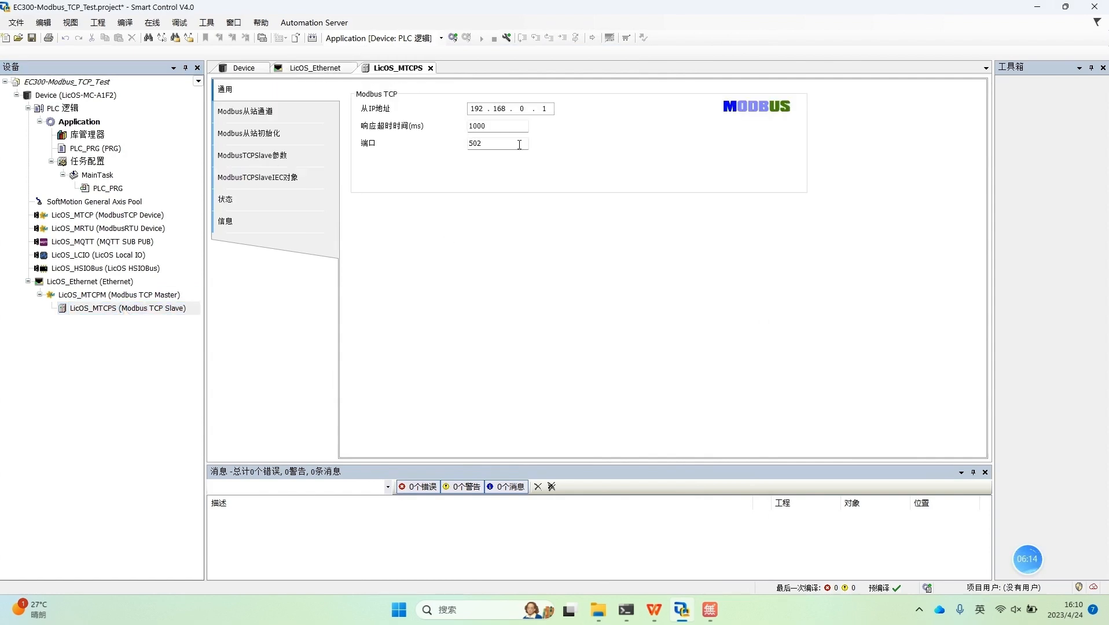
double_click(547, 108)
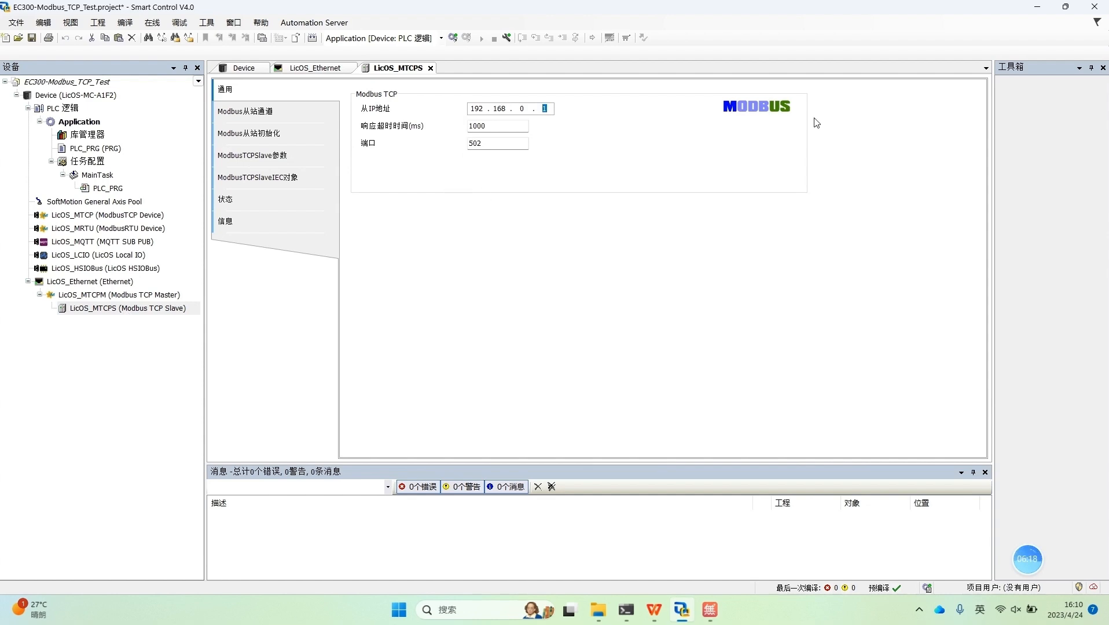
Step: Minimize the open windows and launch a second Smart Control V4.0 instance from the desktop
left_click(1037, 9)
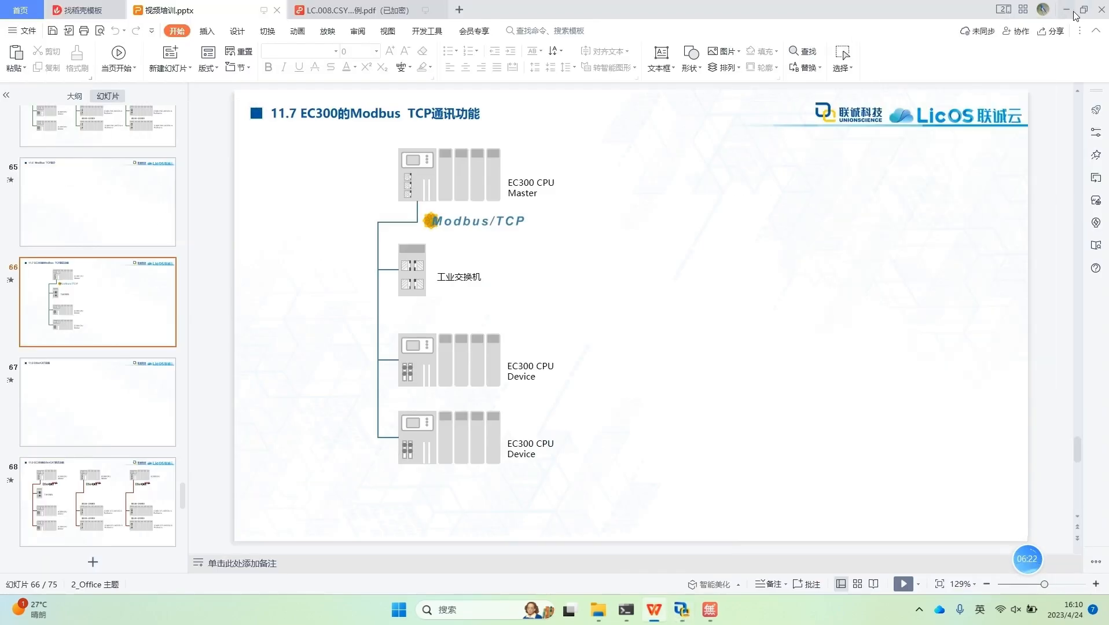
left_click(1072, 13)
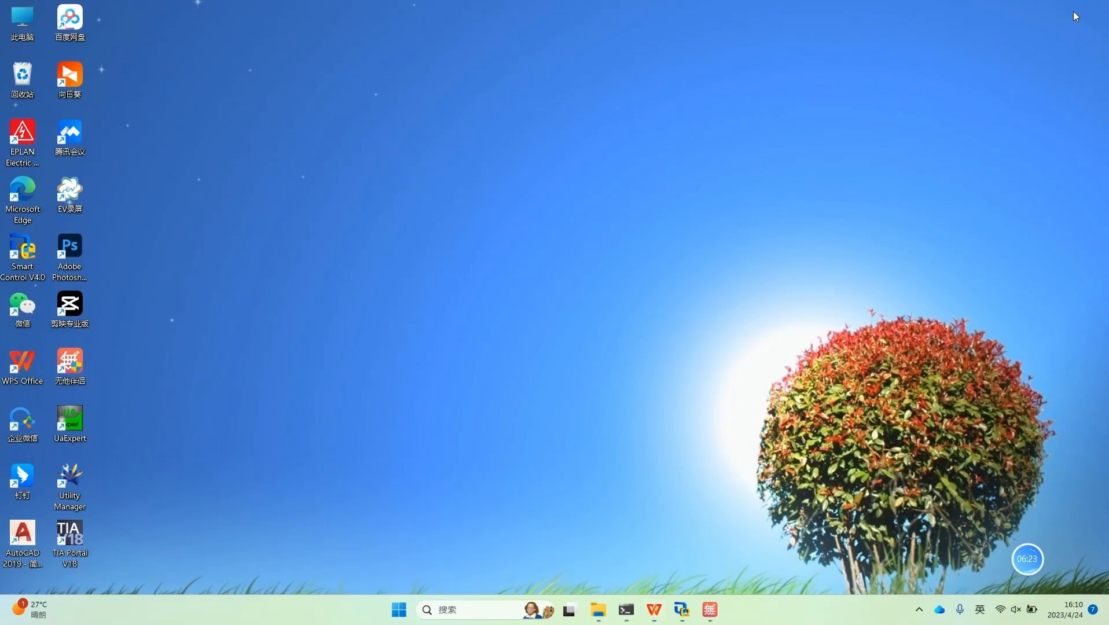
double_click(25, 268)
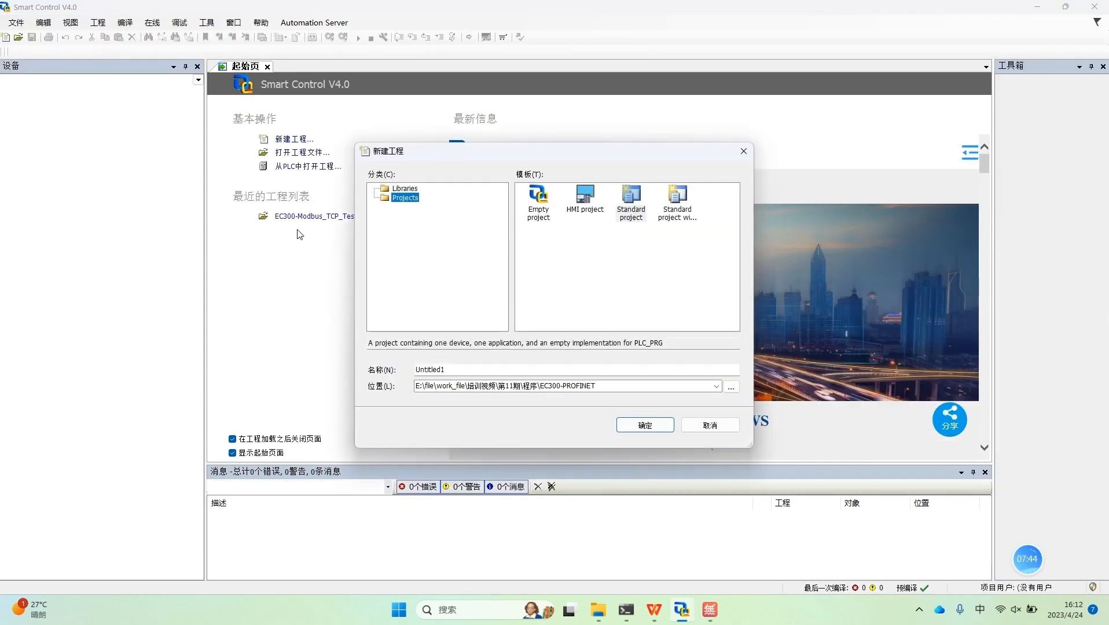
Step: Set the new Standard project's location to the EC300-Modbus_TCP folder under 第11期\程序
left_click(731, 386)
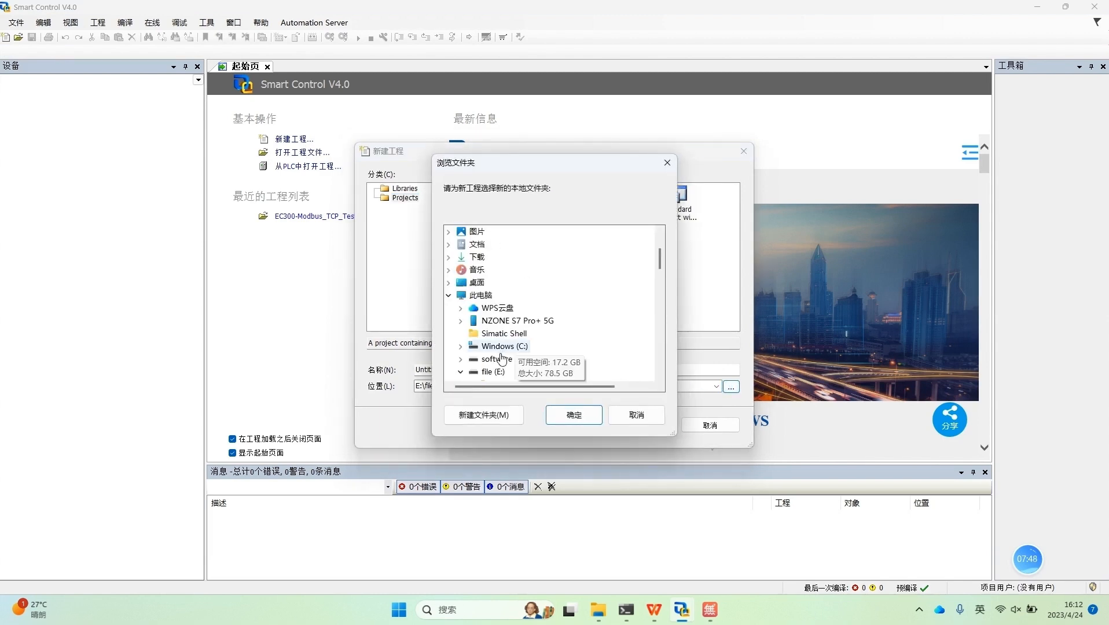
scroll(537, 321, "down", 8)
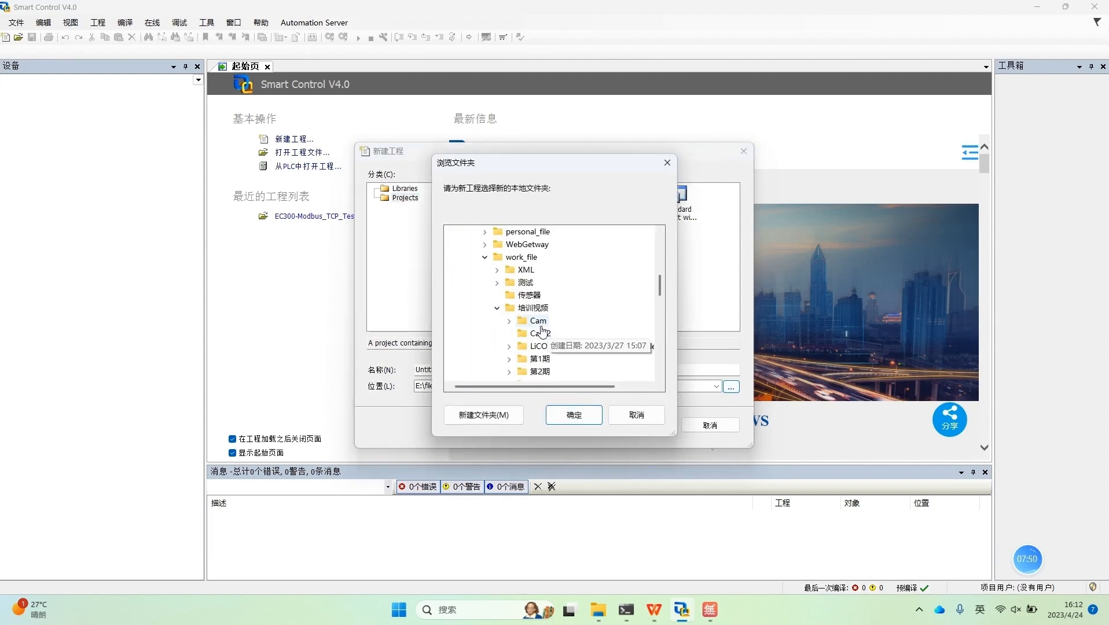
scroll(540, 331, "down", 1)
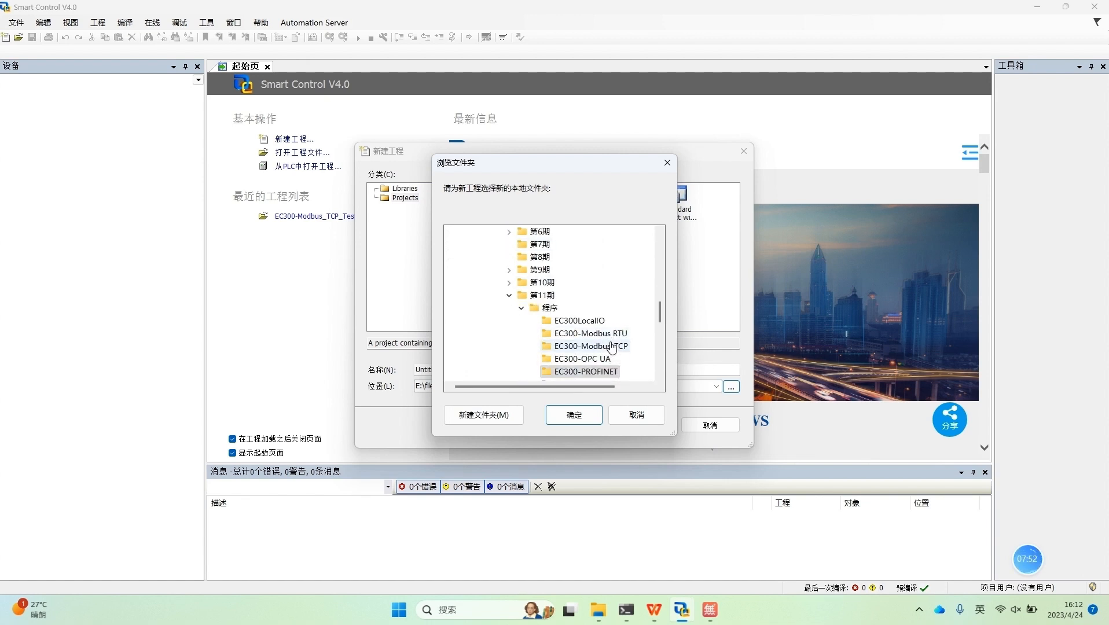
left_click(590, 346)
left_click(582, 428)
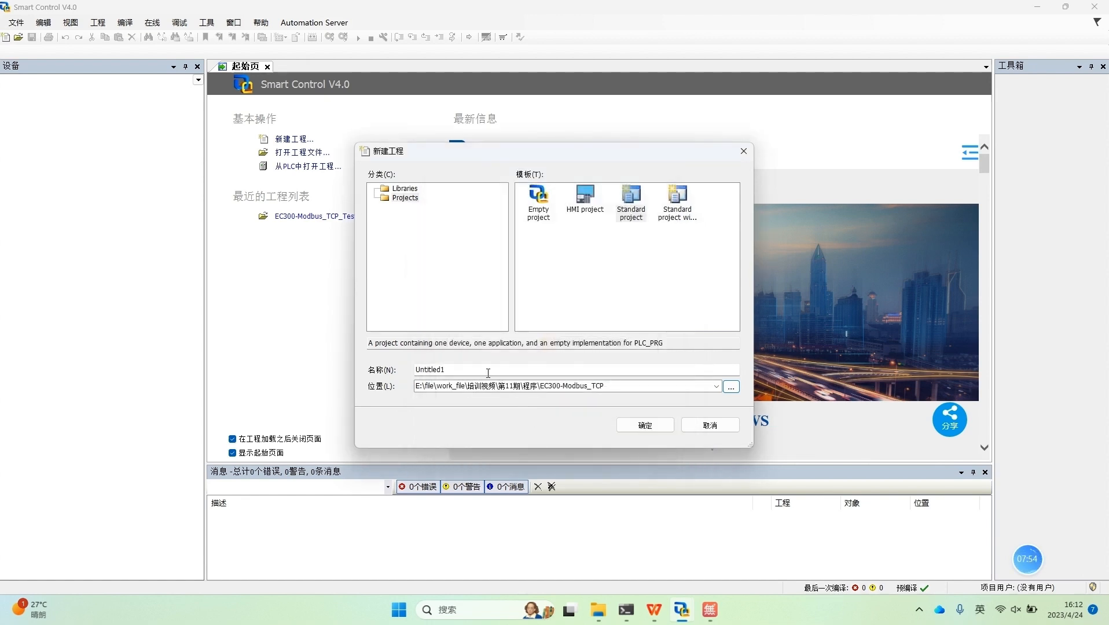
Step: Name the new Standard project EC300_Modbus_TCP_Slave and confirm its creation
key("BackSpace")
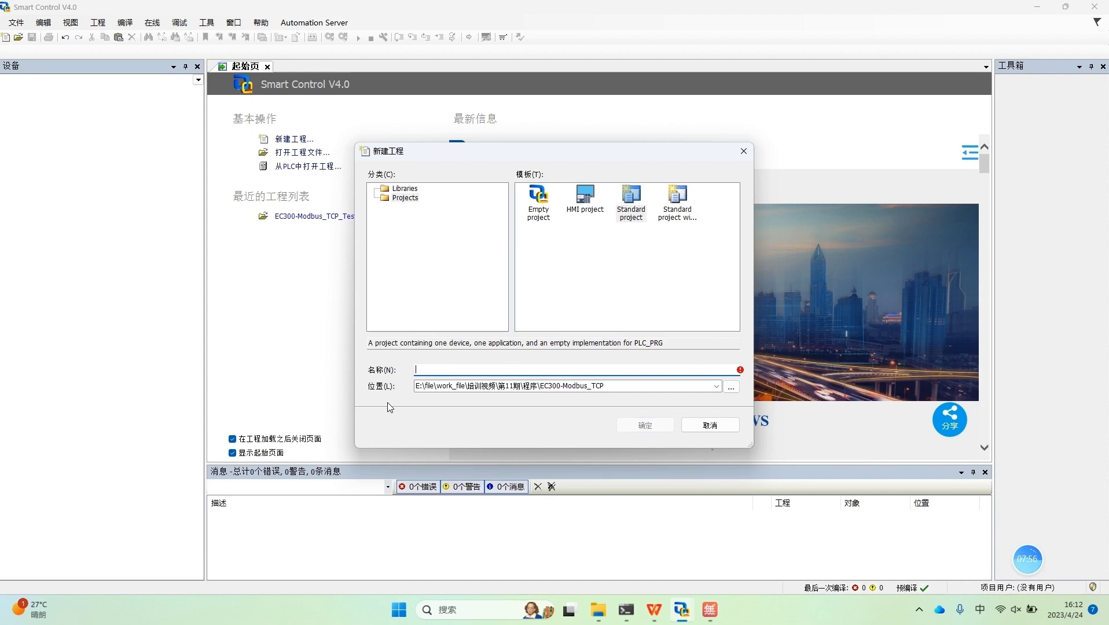
type("EC300")
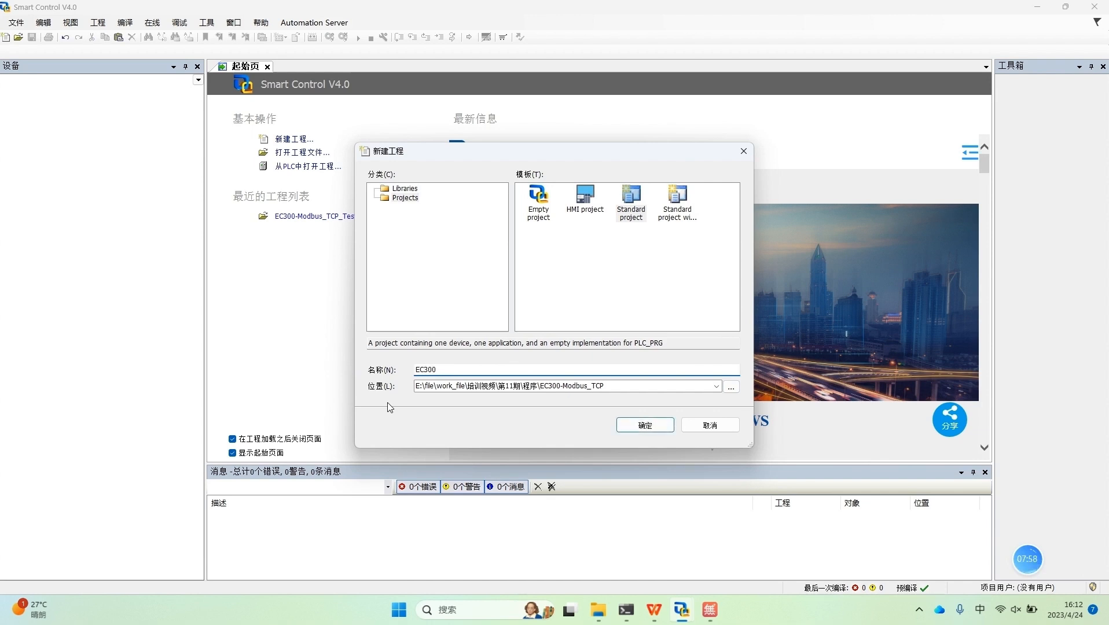
type("_Modbus")
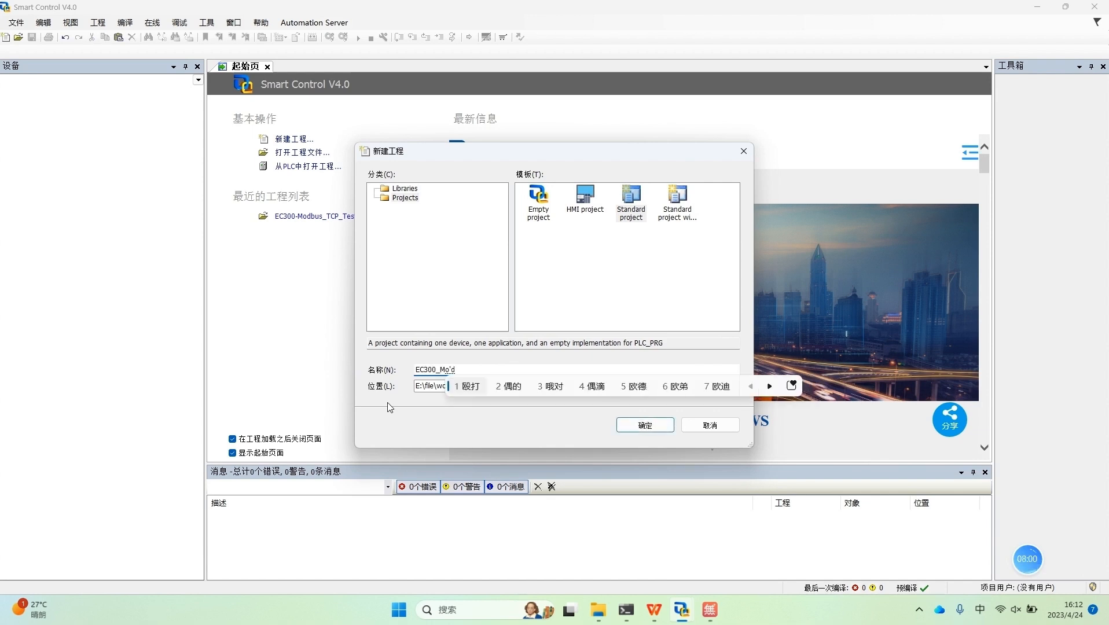
type("——")
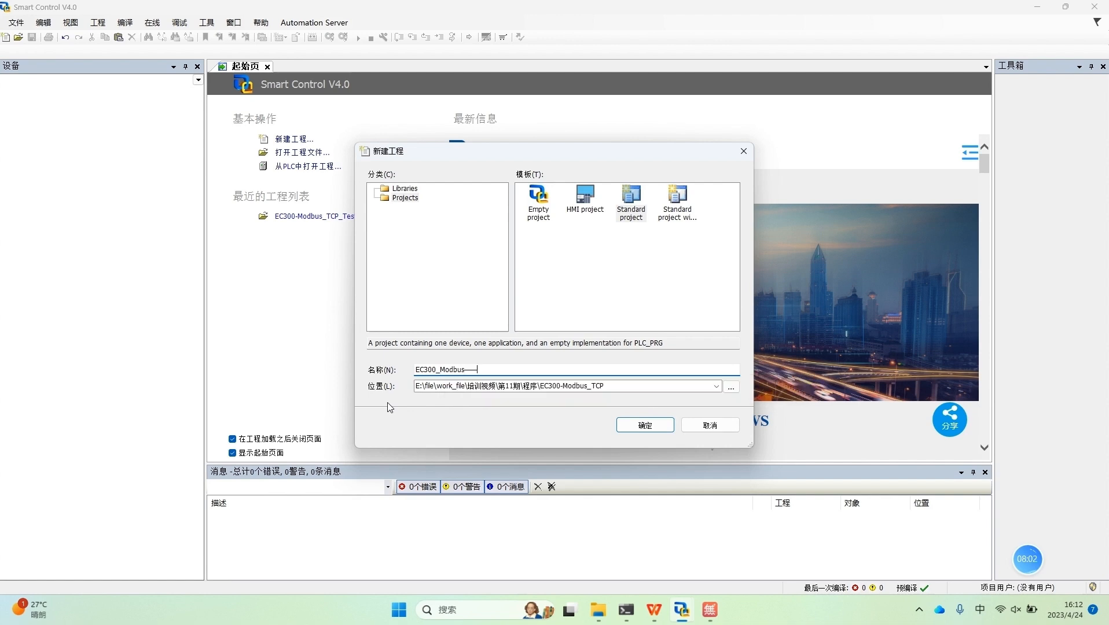
key("BackSpace")
key("BackSpace")
key("shift")
type("_T")
key("BackSpace")
type("CP_Sa,e")
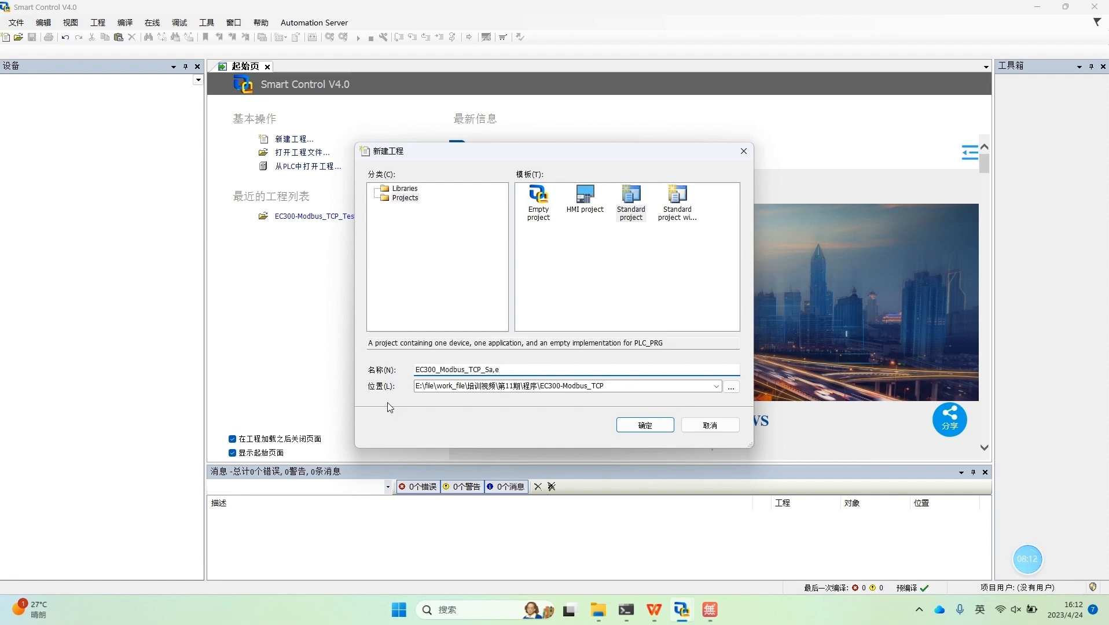
key("BackSpace")
key("BackSpace")
key("BackSpace")
type("lave")
left_click(646, 426)
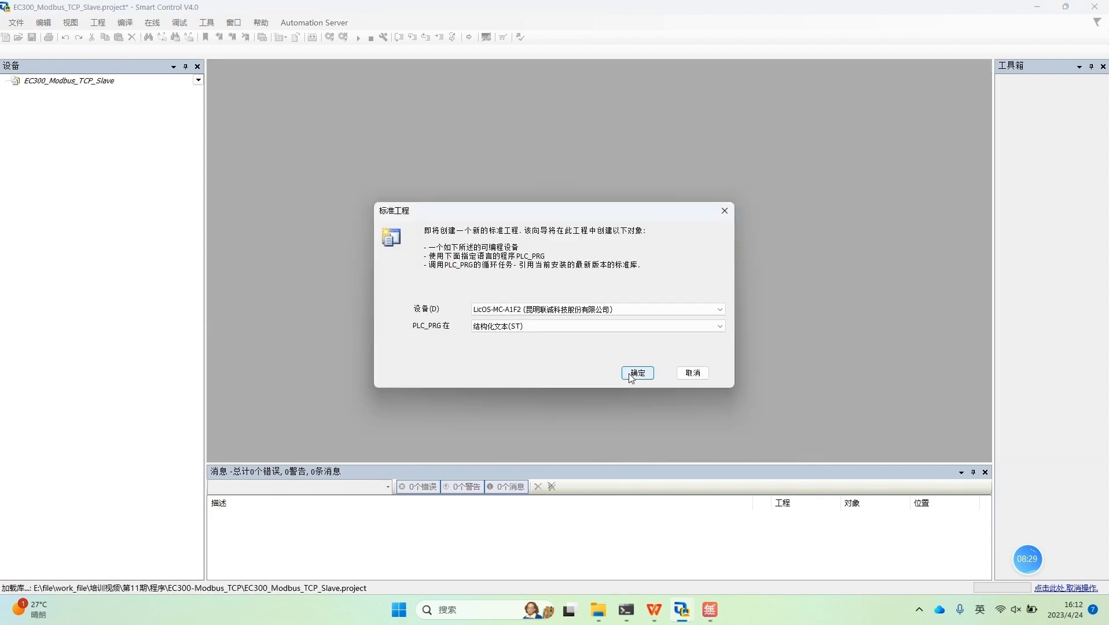
Step: Create the standard project with device LicOS-MC-A1F2 and PLC_PRG in structured text (ST), checking the controllers in the 无他伴侣 camera view
left_click(640, 313)
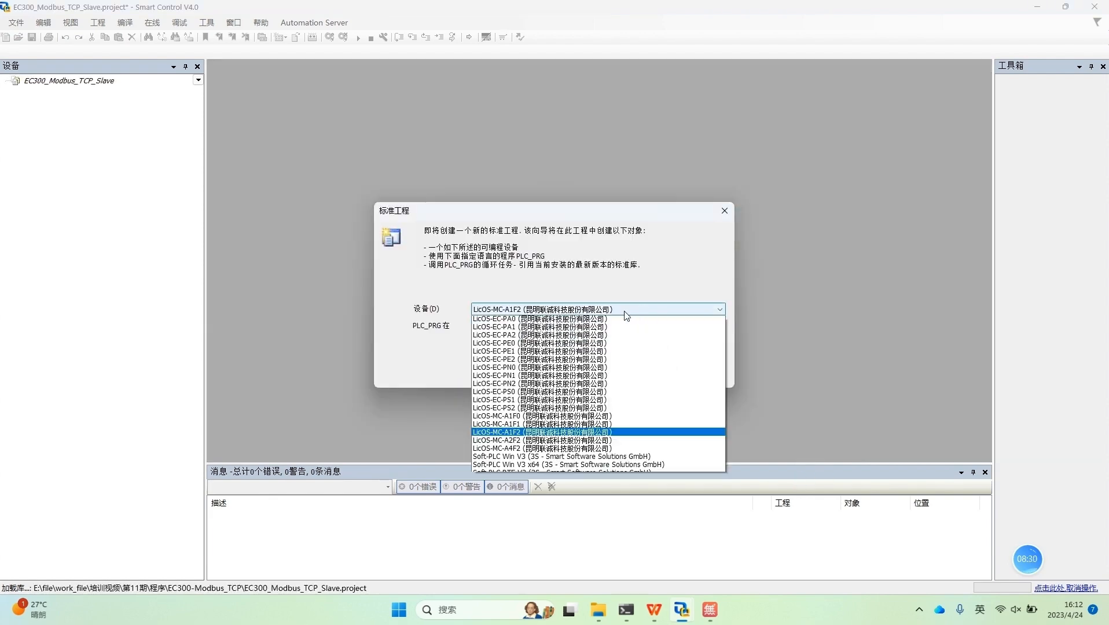
left_click(509, 466)
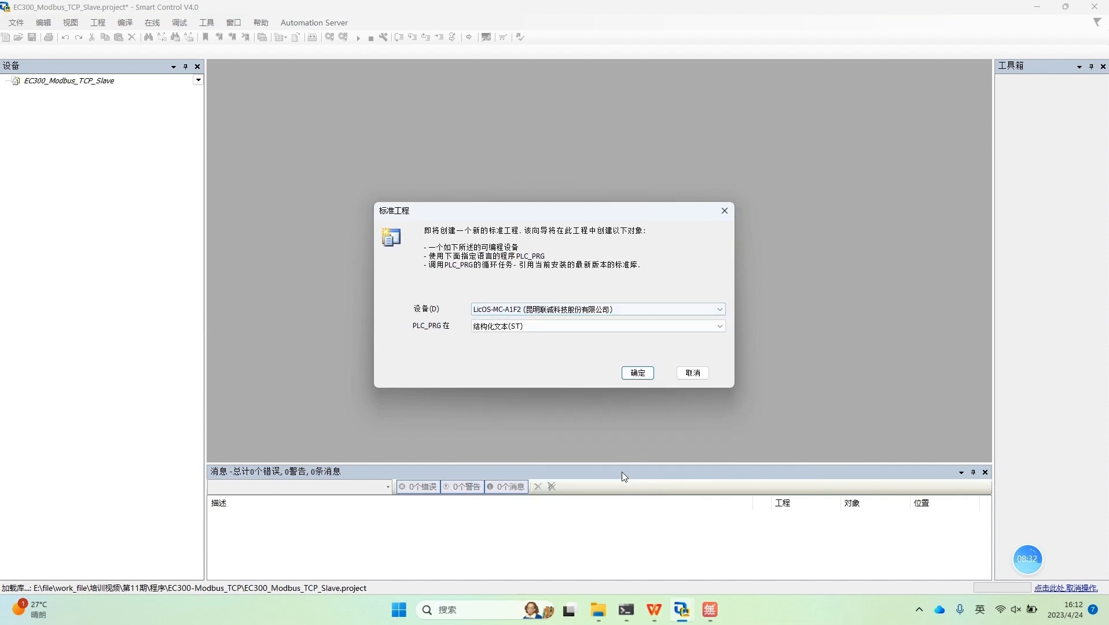
left_click(709, 609)
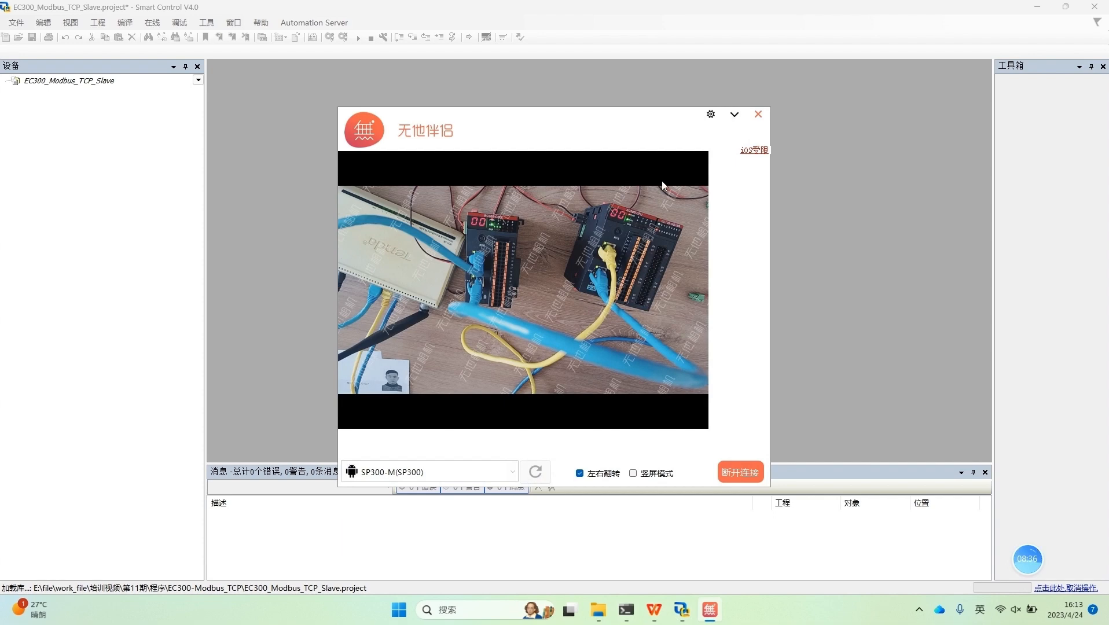
left_click(734, 114)
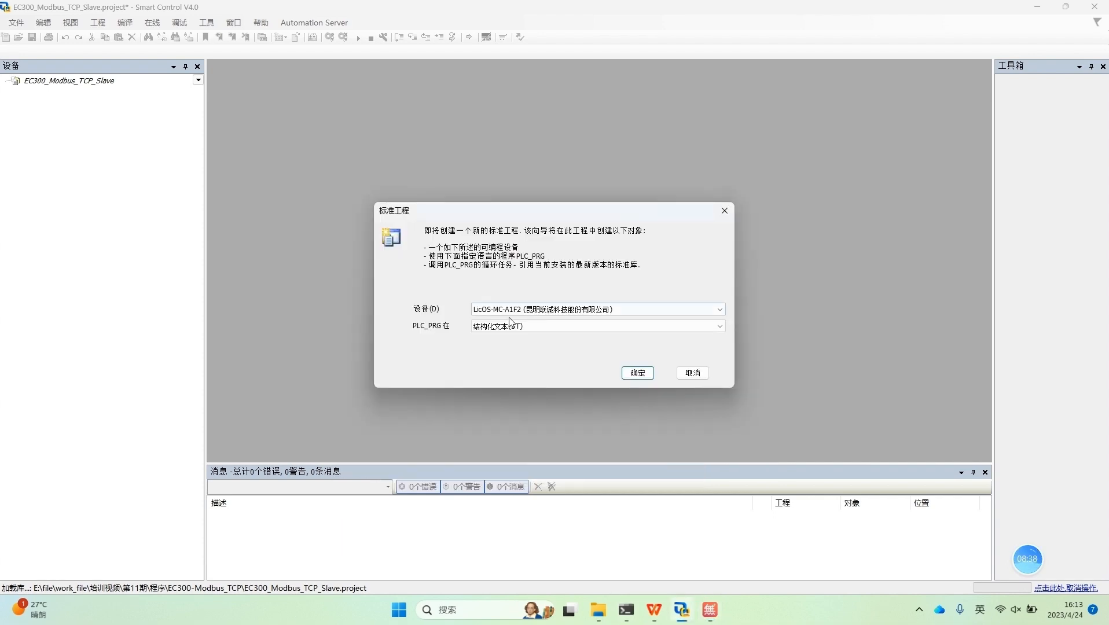
left_click(636, 374)
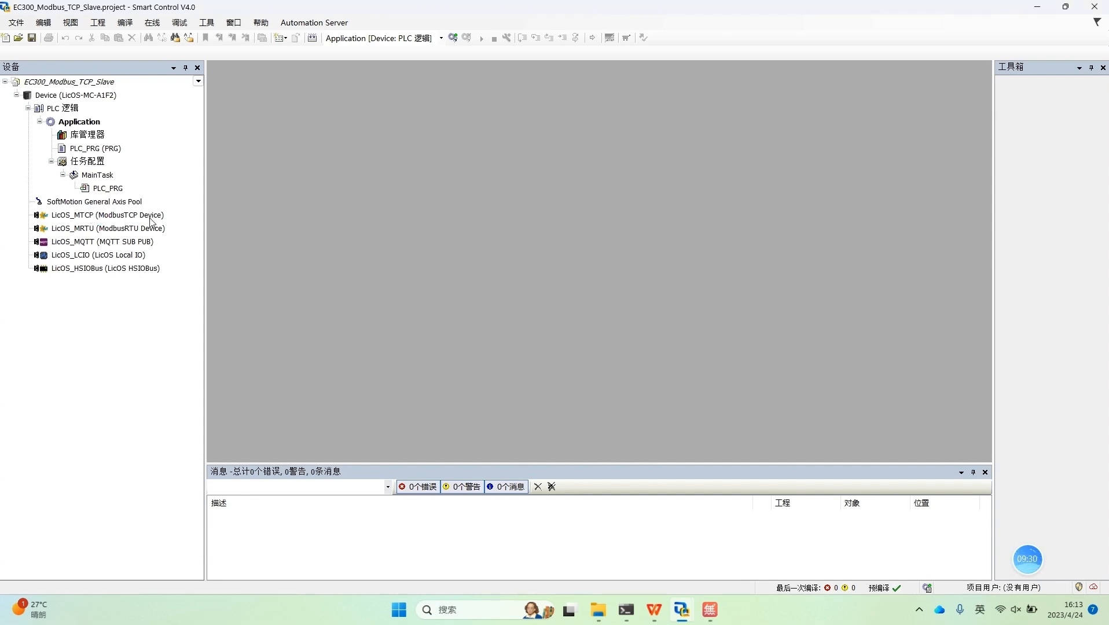
Step: Enable LicOS_MTCP (ModbusTCP Device) by setting 是否启用 to TRUE, and review its port, client limit and status
left_click(129, 219)
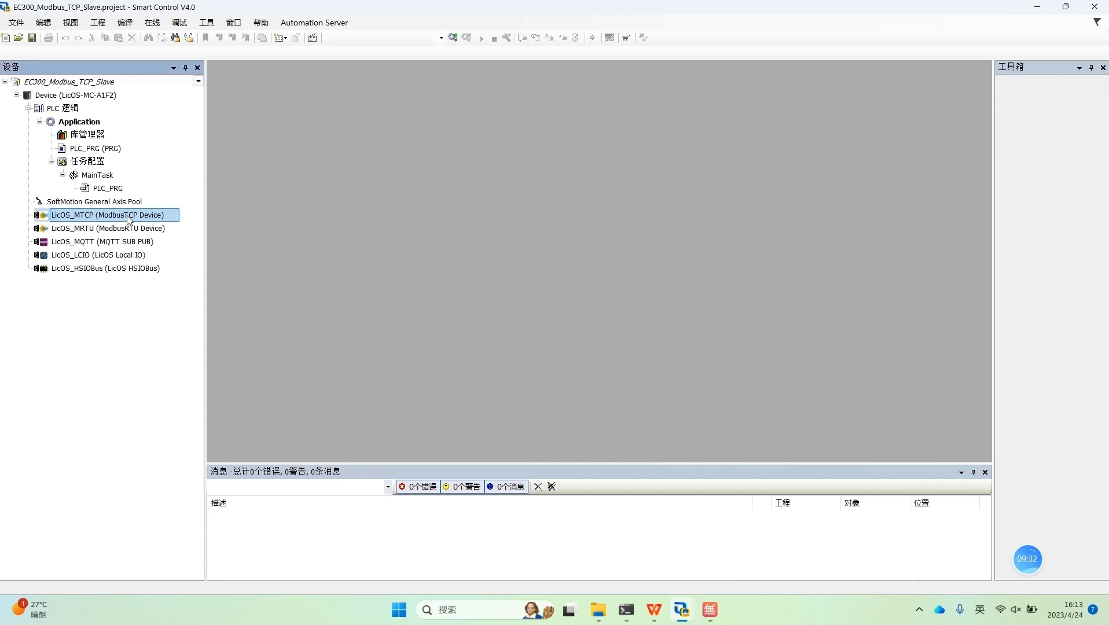
left_click_drag(128, 219, 97, 222)
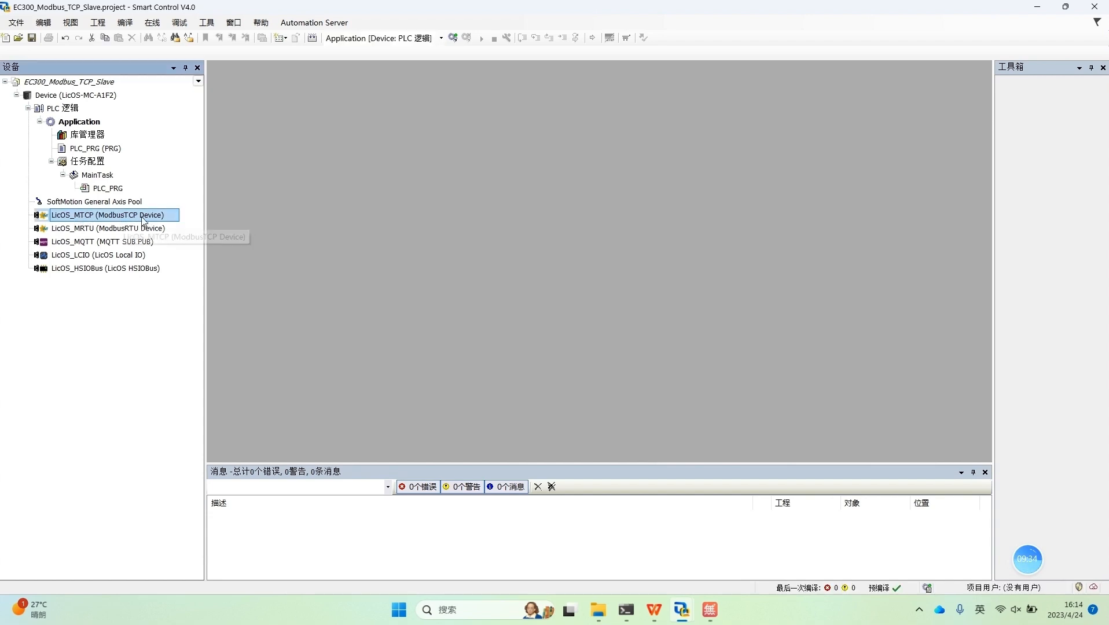
left_click(141, 215)
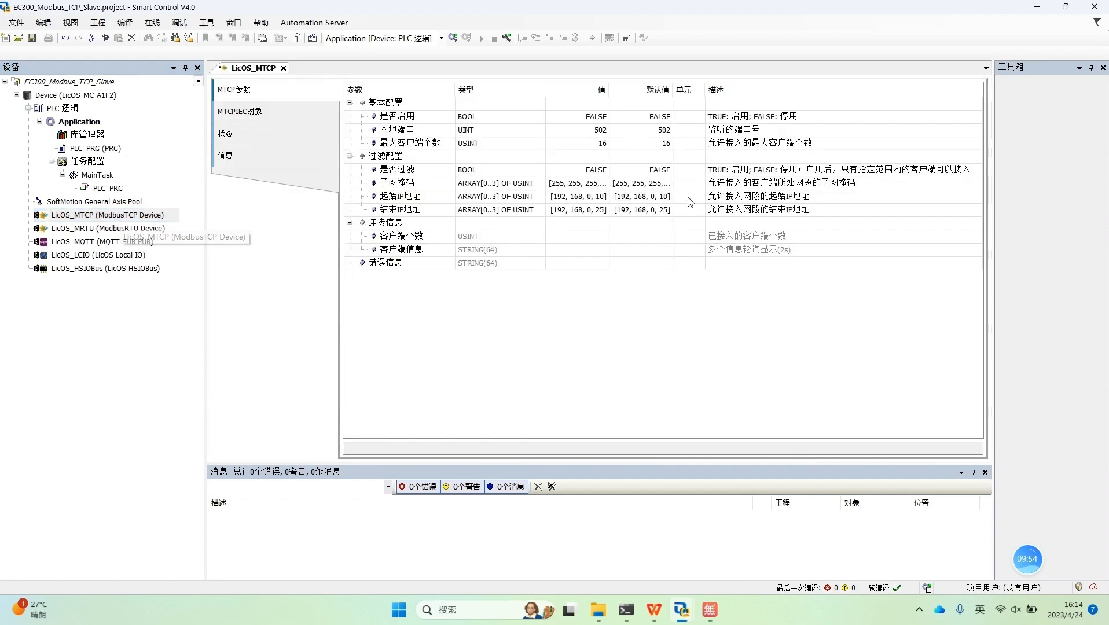
double_click(594, 117)
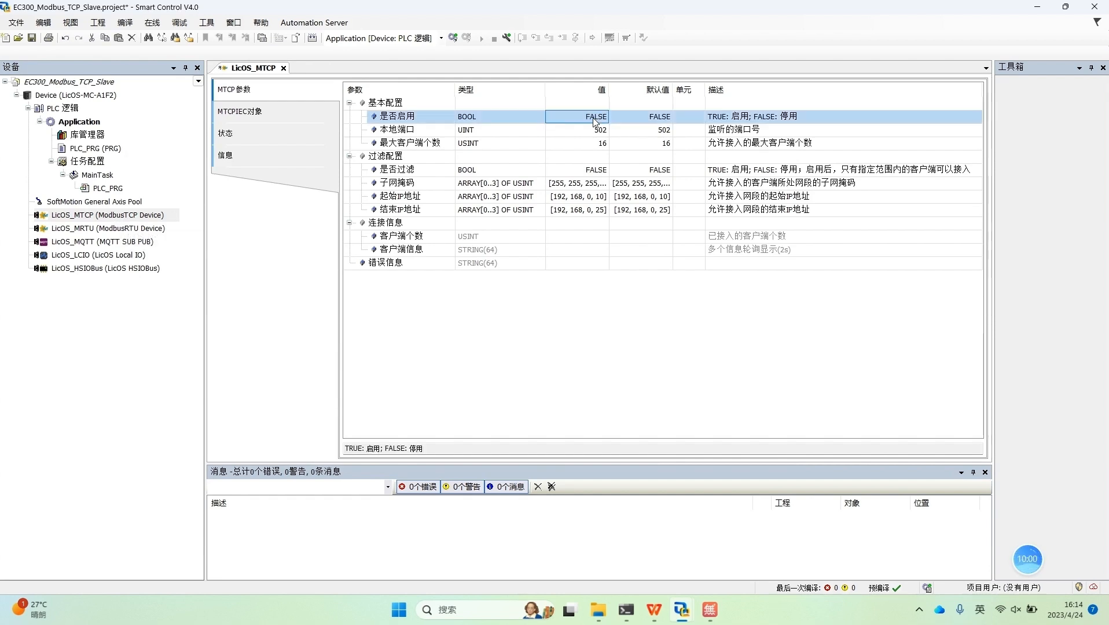
double_click(595, 119)
left_click(602, 133)
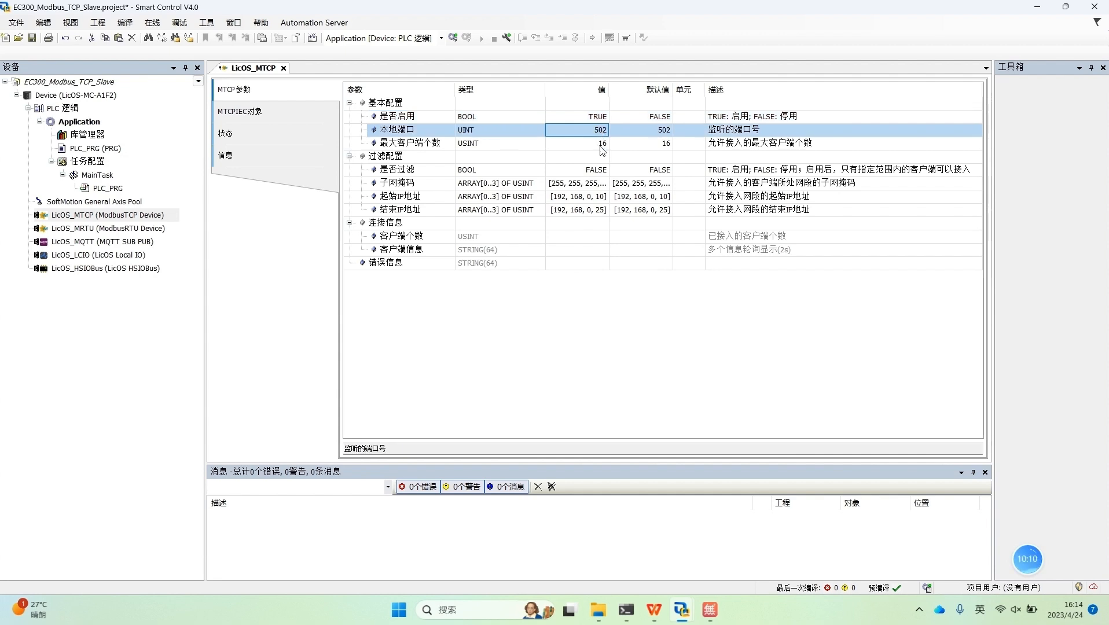
left_click(603, 148)
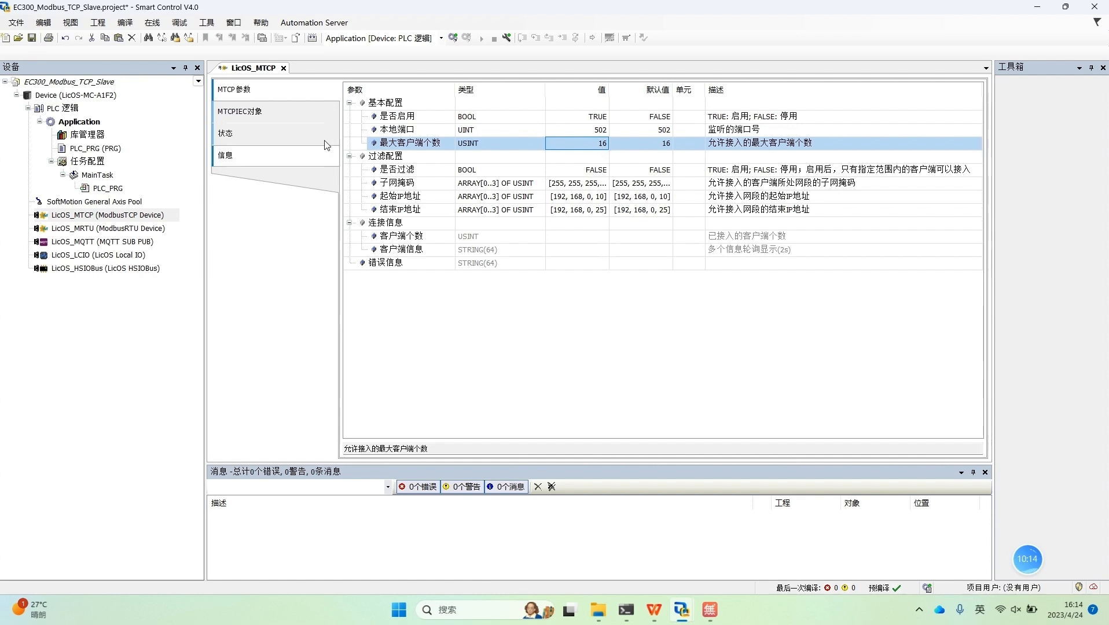
left_click(299, 119)
left_click(300, 157)
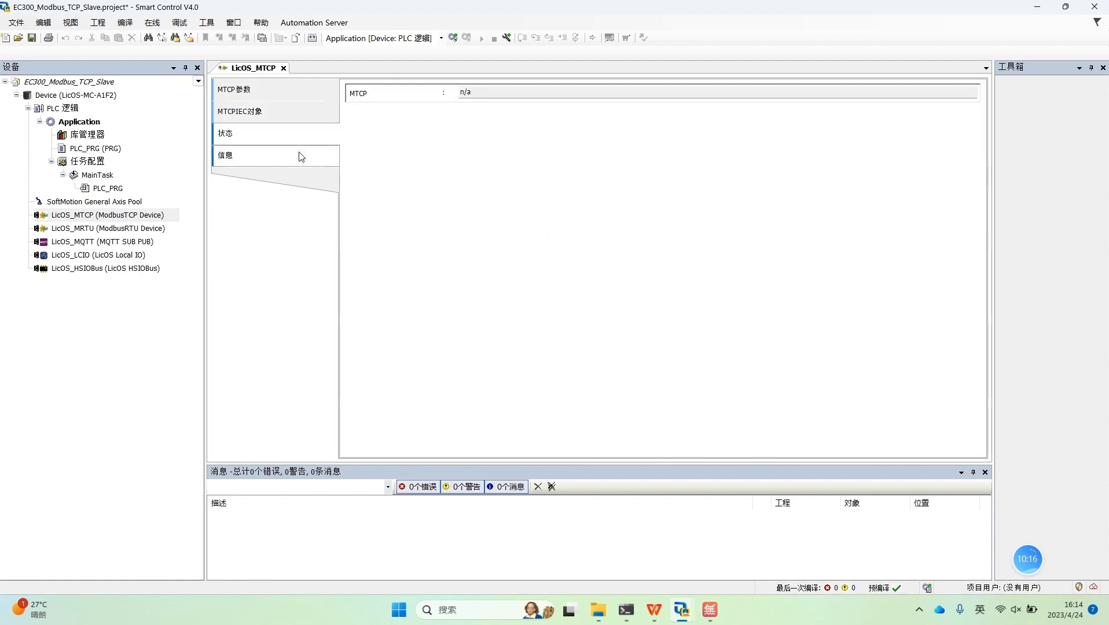
left_click(283, 91)
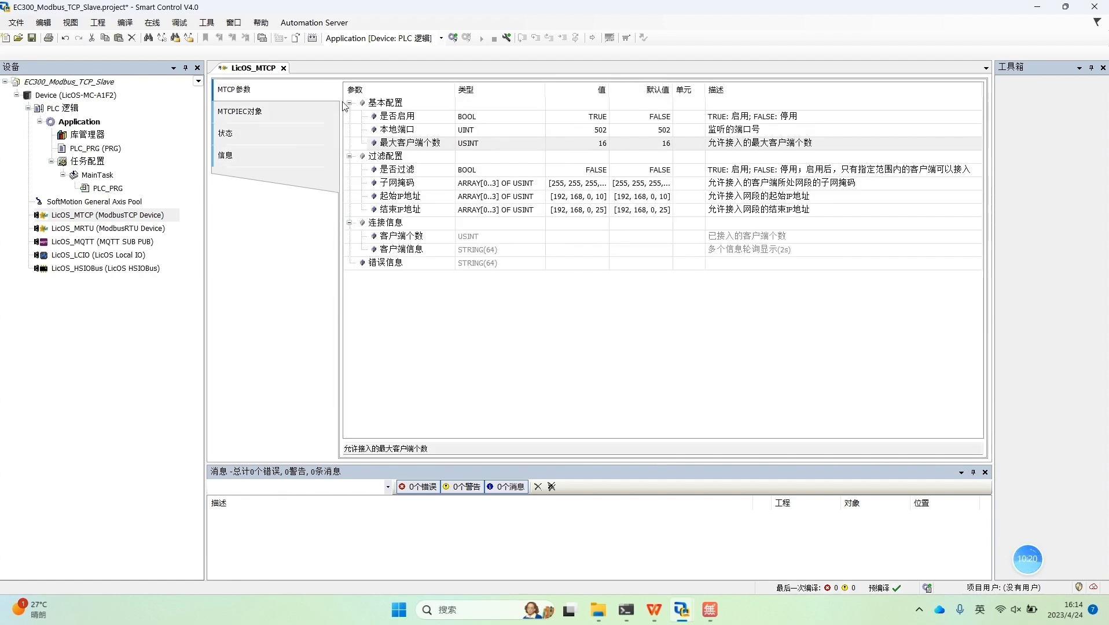
Step: Scan the network from the Device communication settings and select EC300-CPU4200B-M02-(192.168.20.80) as the controller
left_click(102, 94)
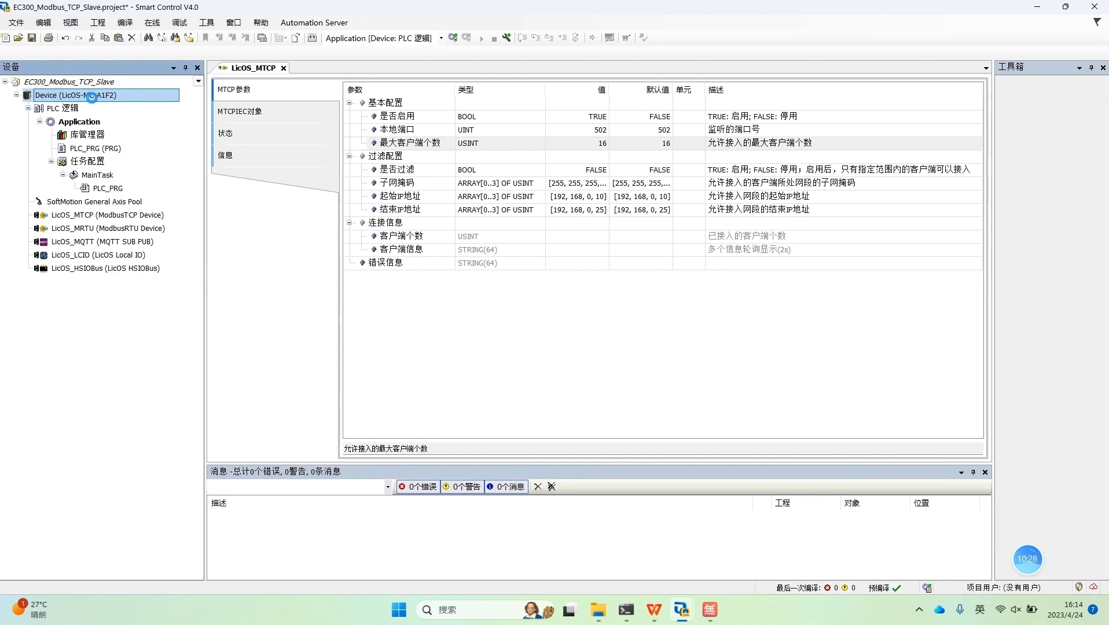
double_click(92, 97)
left_click(363, 86)
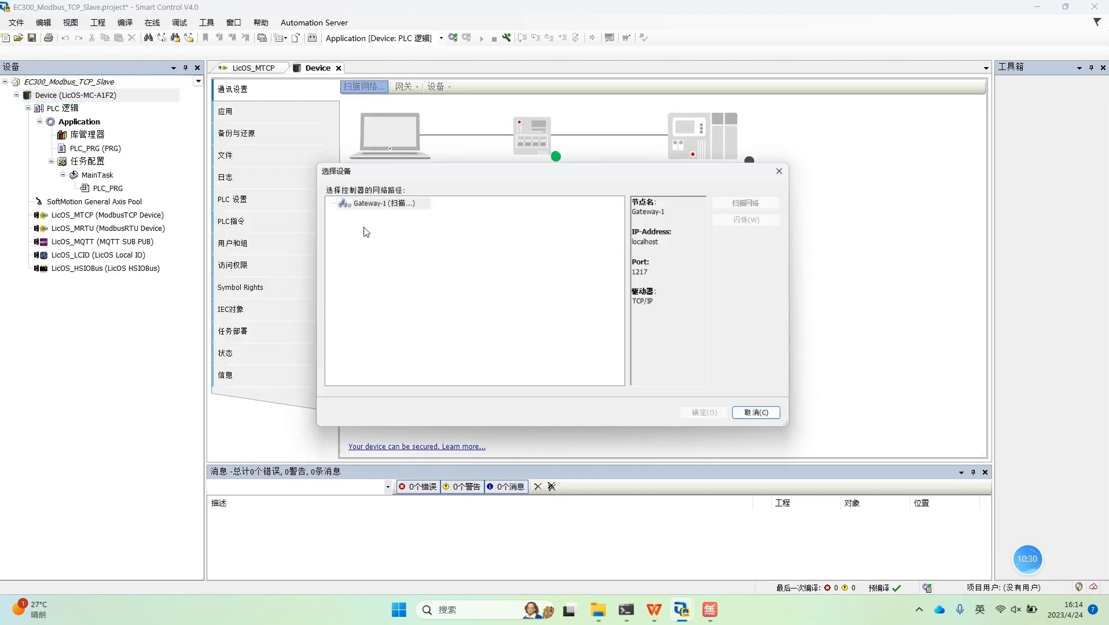
left_click(499, 228)
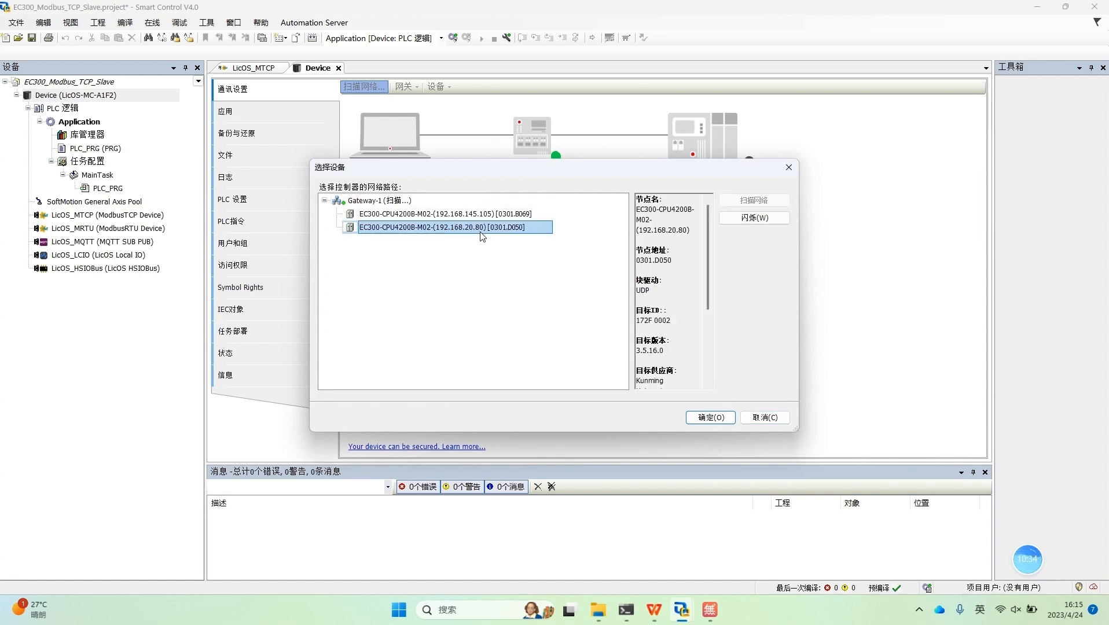
left_click(712, 418)
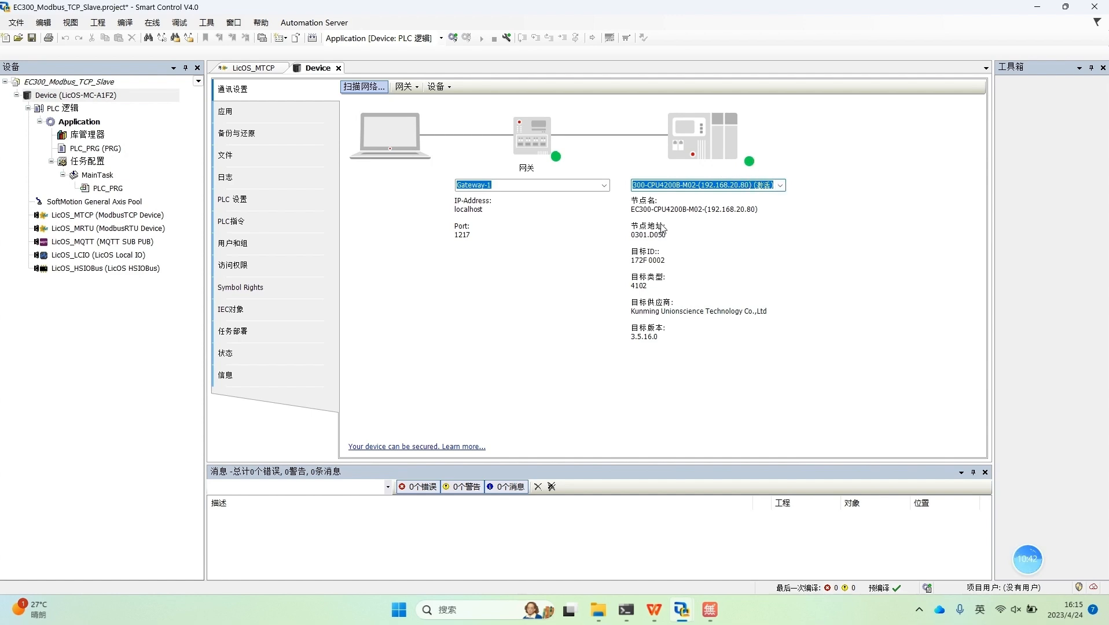
Step: Log in to the controller, download the slave application over the existing one, and start it running
left_click(454, 38)
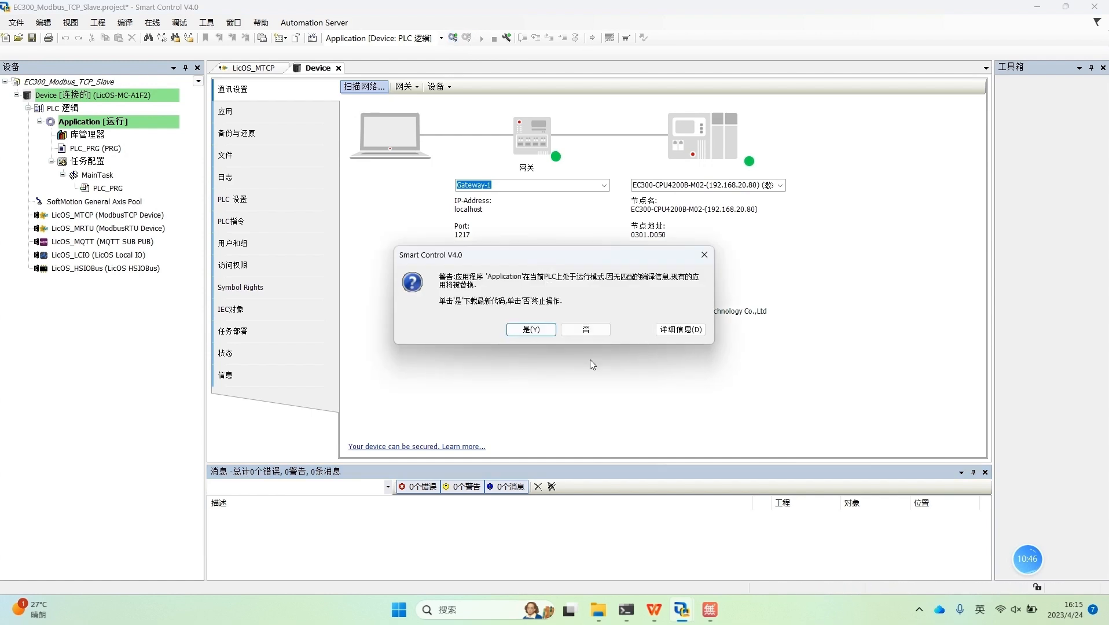
left_click(537, 329)
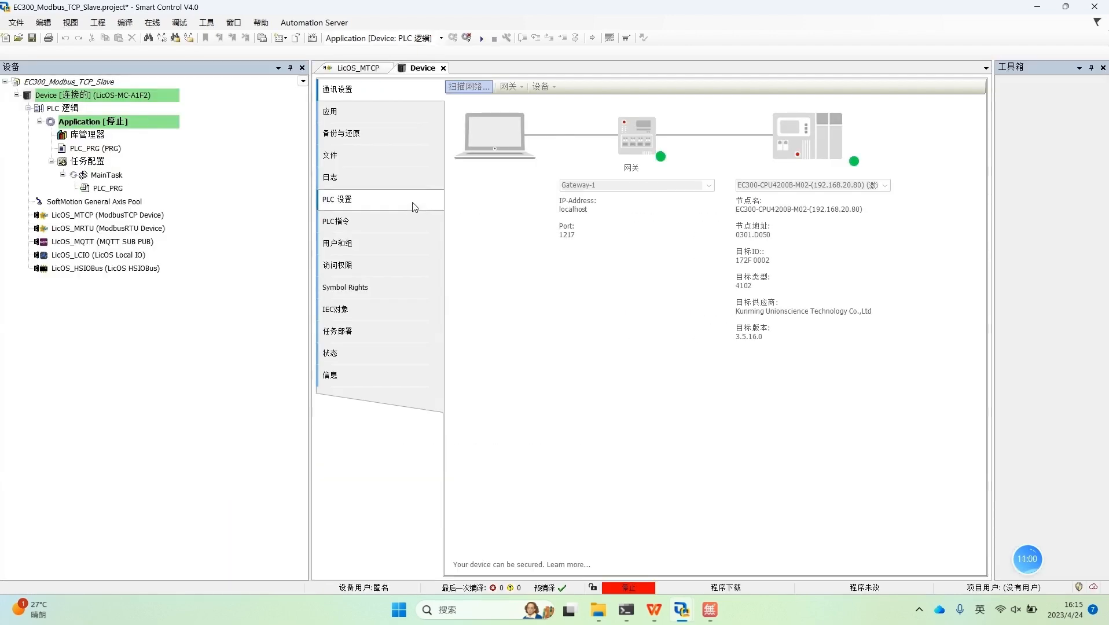
left_click(483, 40)
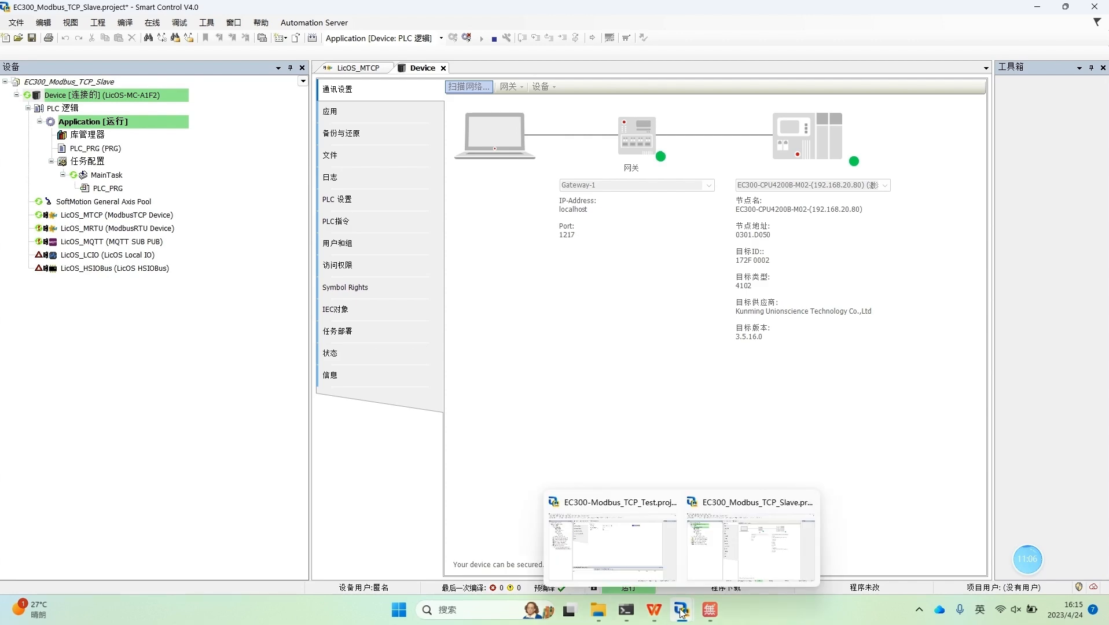
Step: Compare the LicOS_MTCPS slave IP address in EC300-Modbus_TCP_Test with the slave project's controller, and view the controllers on camera
left_click(655, 547)
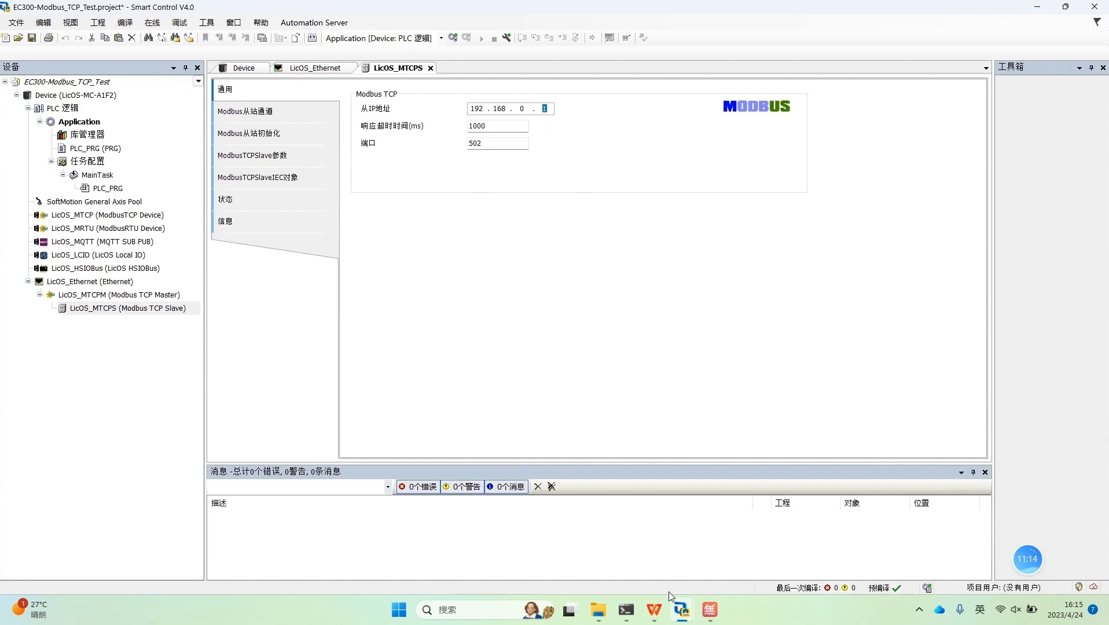
mouse_move(688, 620)
double_click(475, 108)
double_click(545, 109)
mouse_move(676, 618)
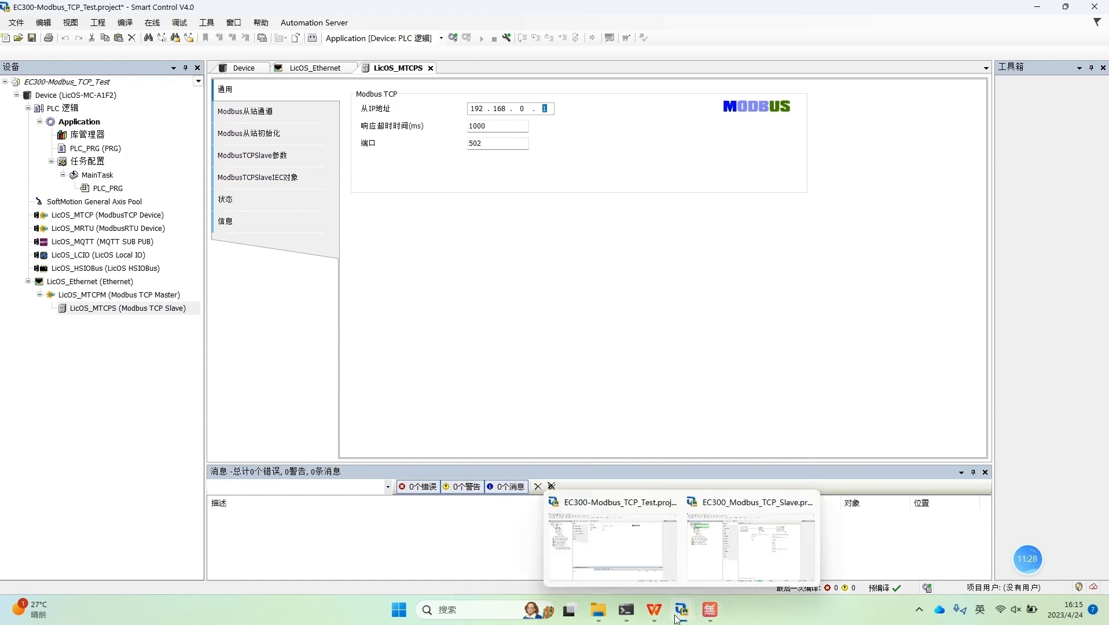
left_click(741, 547)
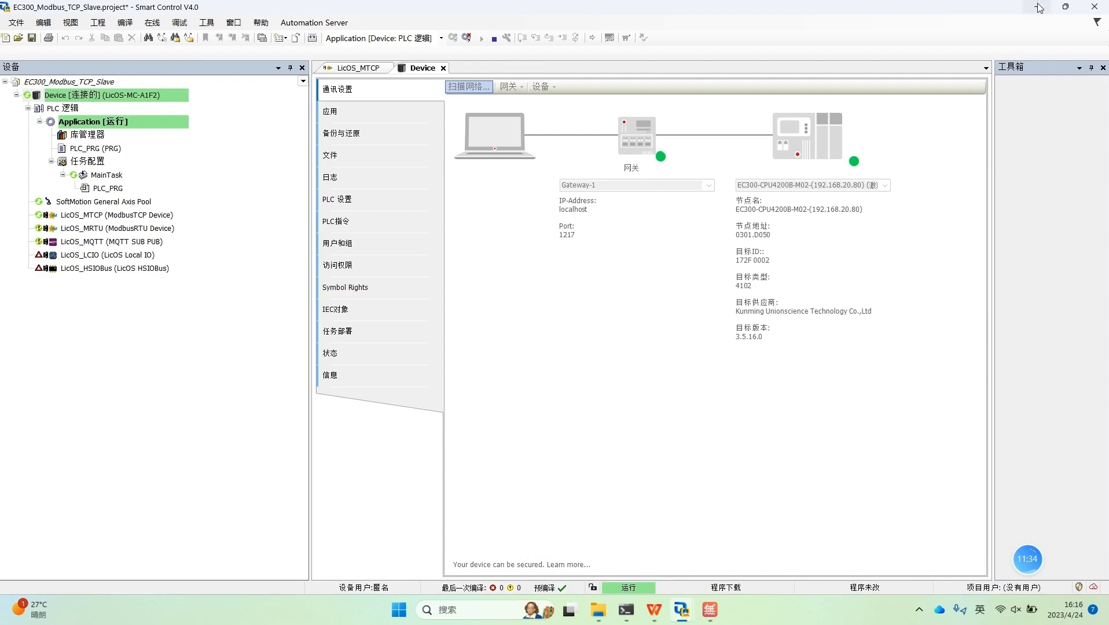
key("alt+Tab")
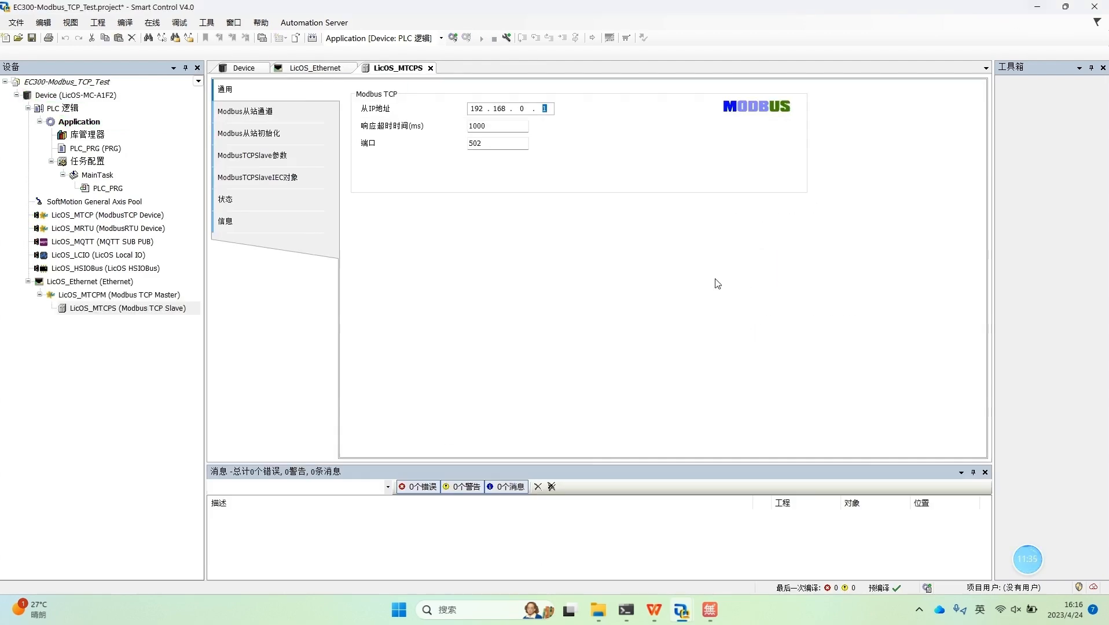
left_click(712, 615)
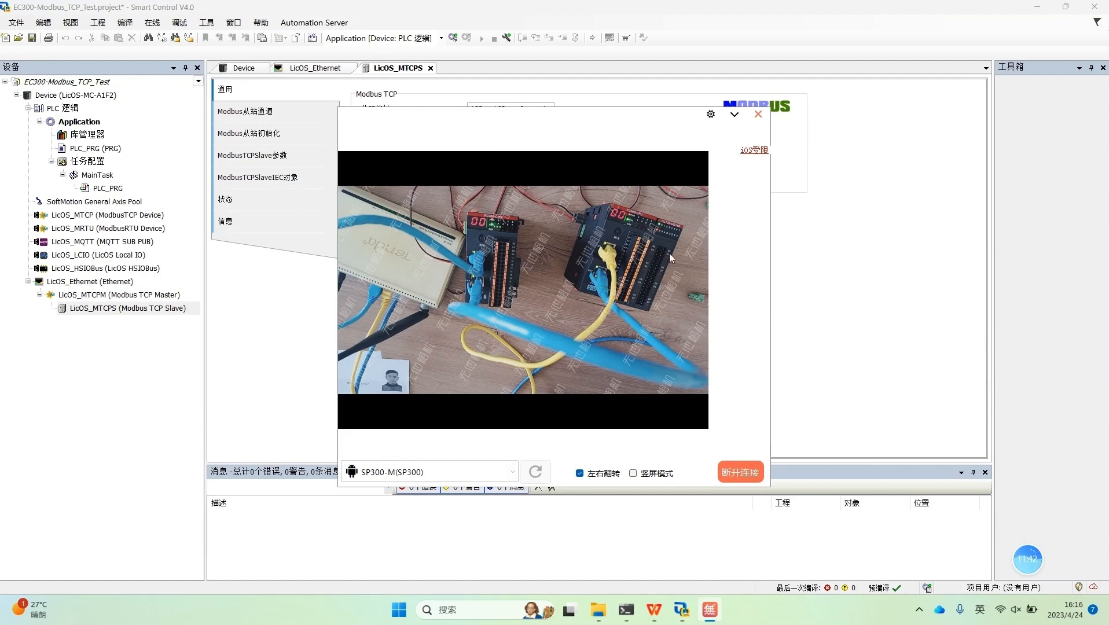
left_click(733, 115)
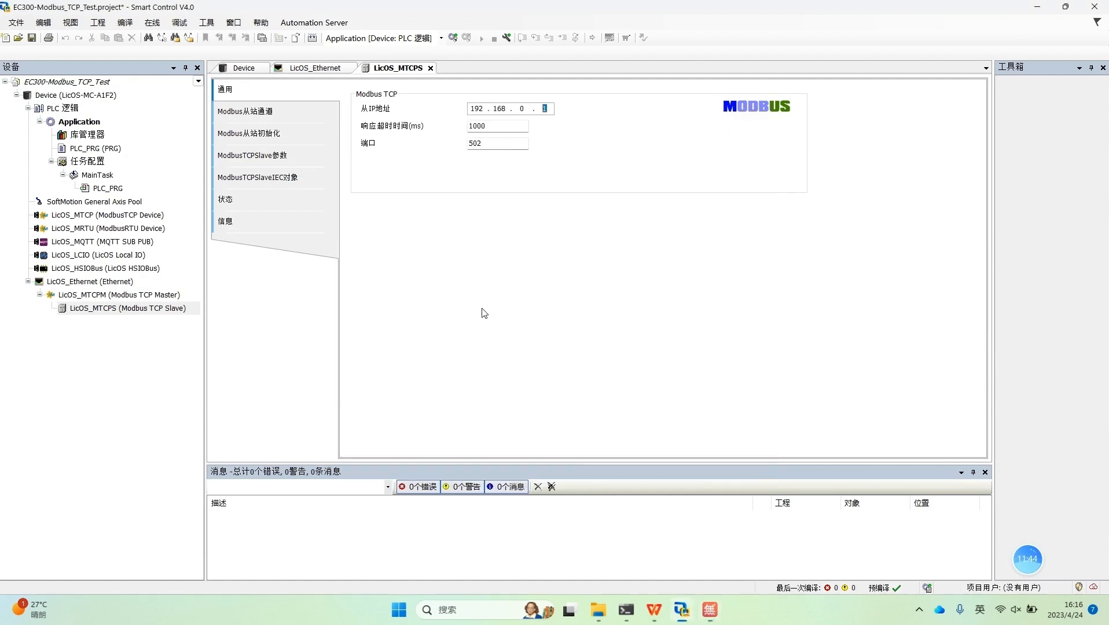
Step: Switch to Microsoft Edge and load the slave controller's web page at 192.168.20.80:8090, checking the controllers on camera
left_click(1036, 8)
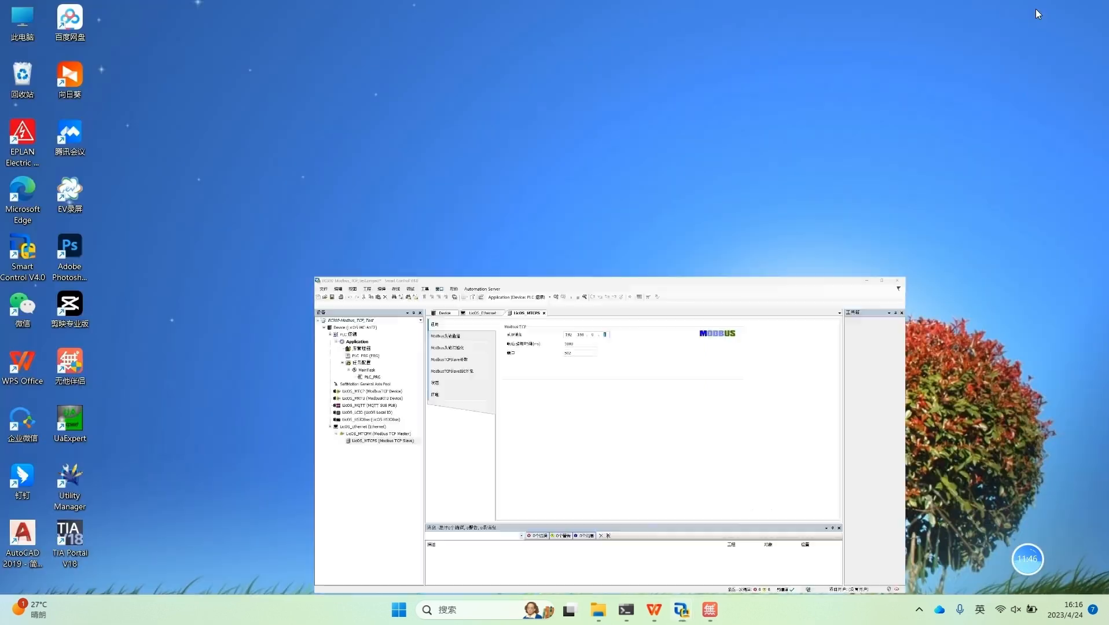
double_click(31, 210)
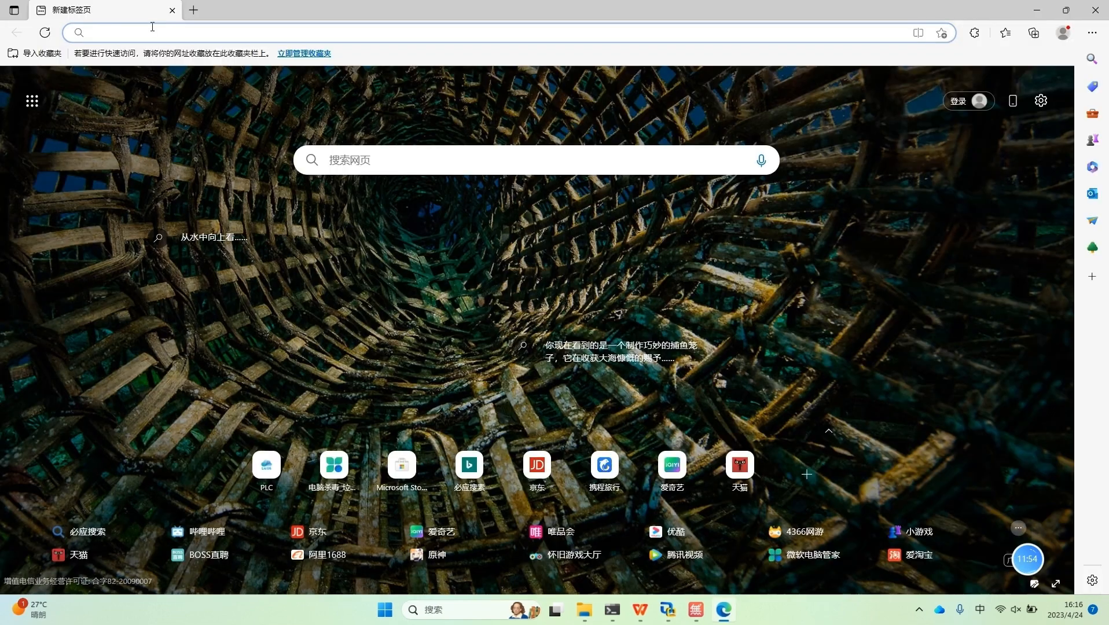
left_click(148, 33)
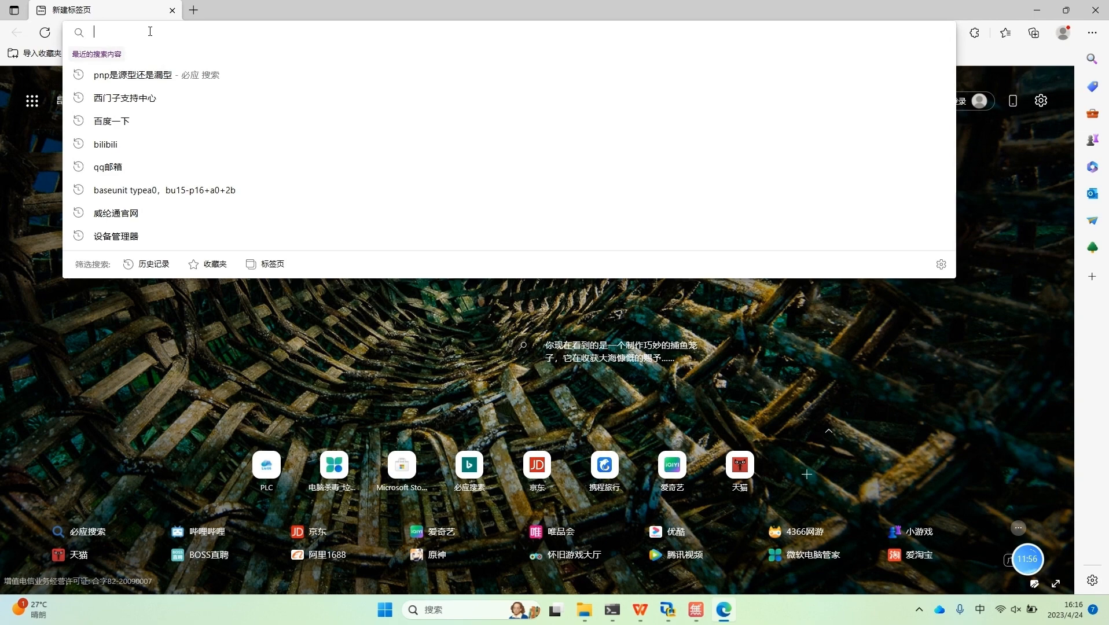
type("192")
left_click(192, 30)
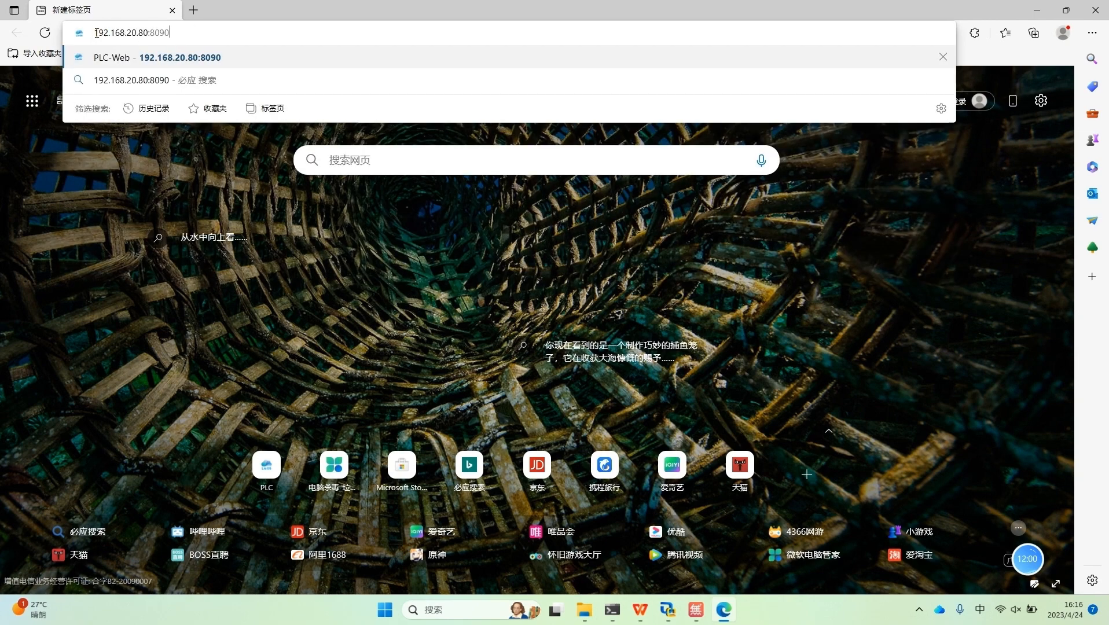
left_click_drag(97, 33, 227, 32)
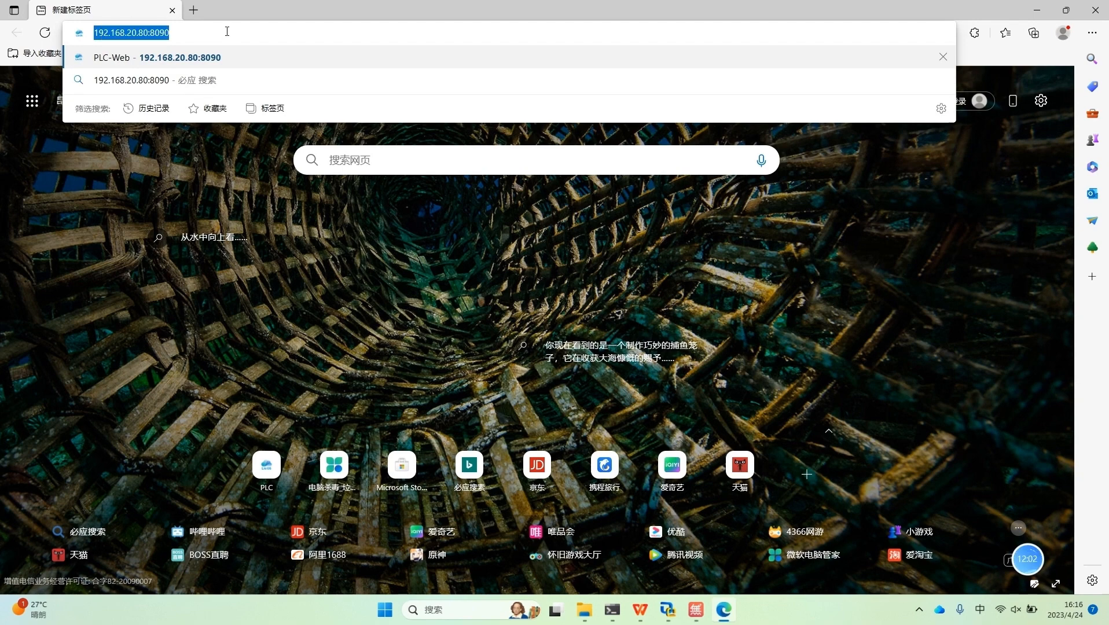
left_click(693, 613)
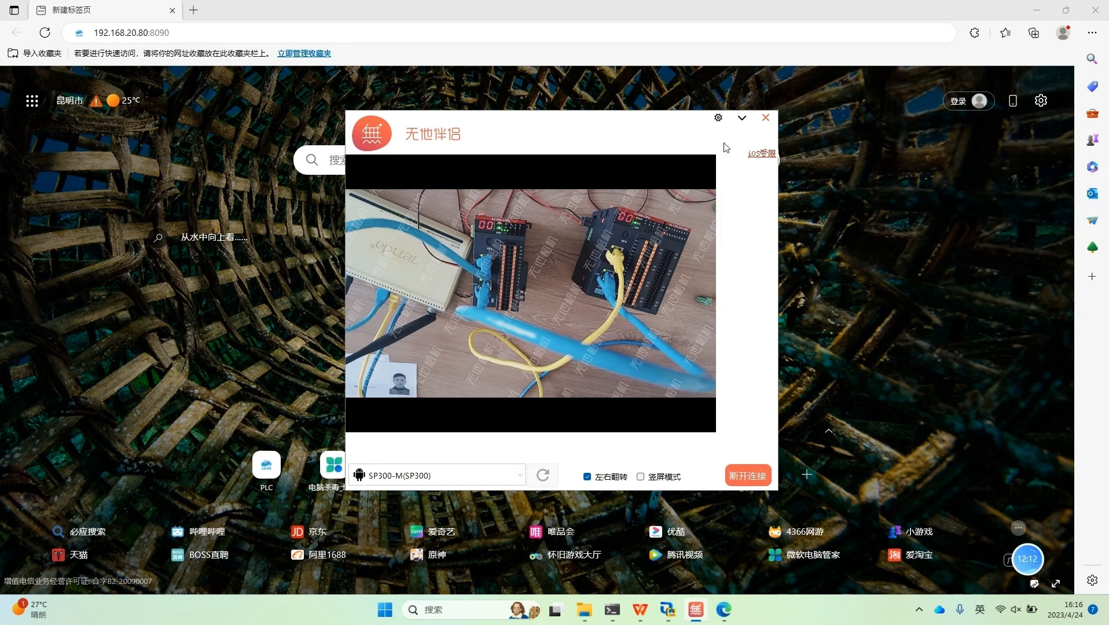
left_click(741, 118)
left_click(211, 32)
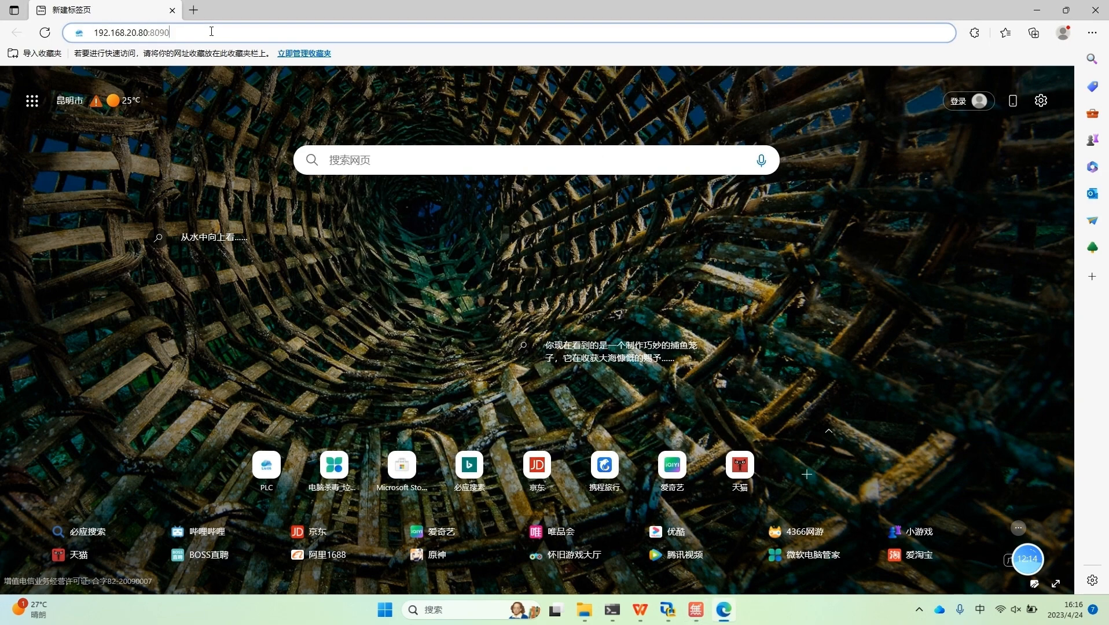
key("Return")
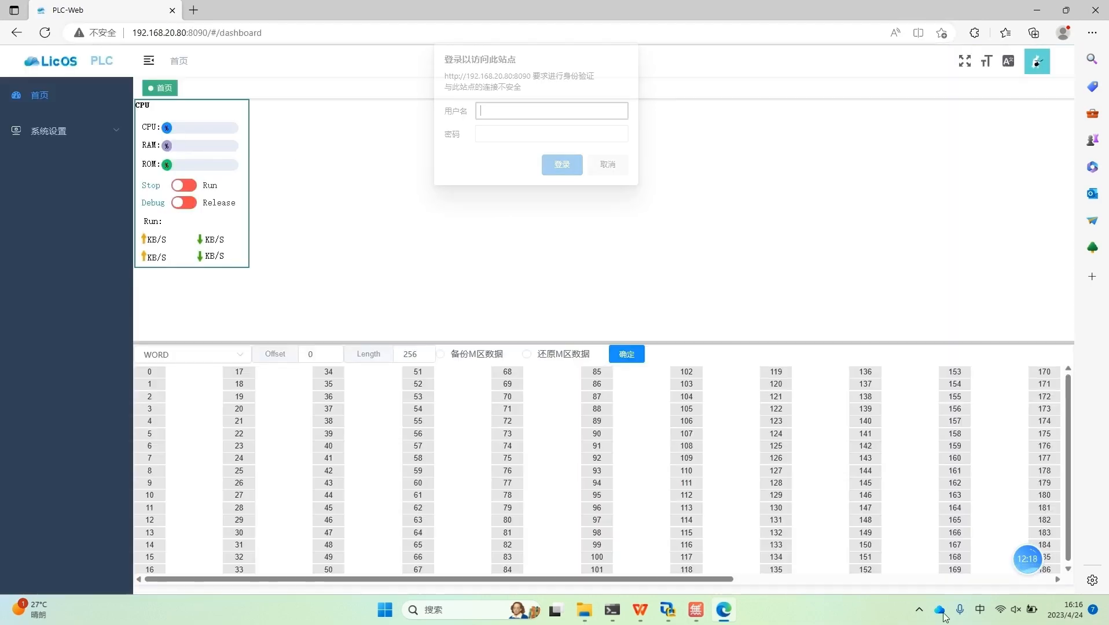
Step: Log in to the PLC-Web page by entering the account's username and password
type("admin")
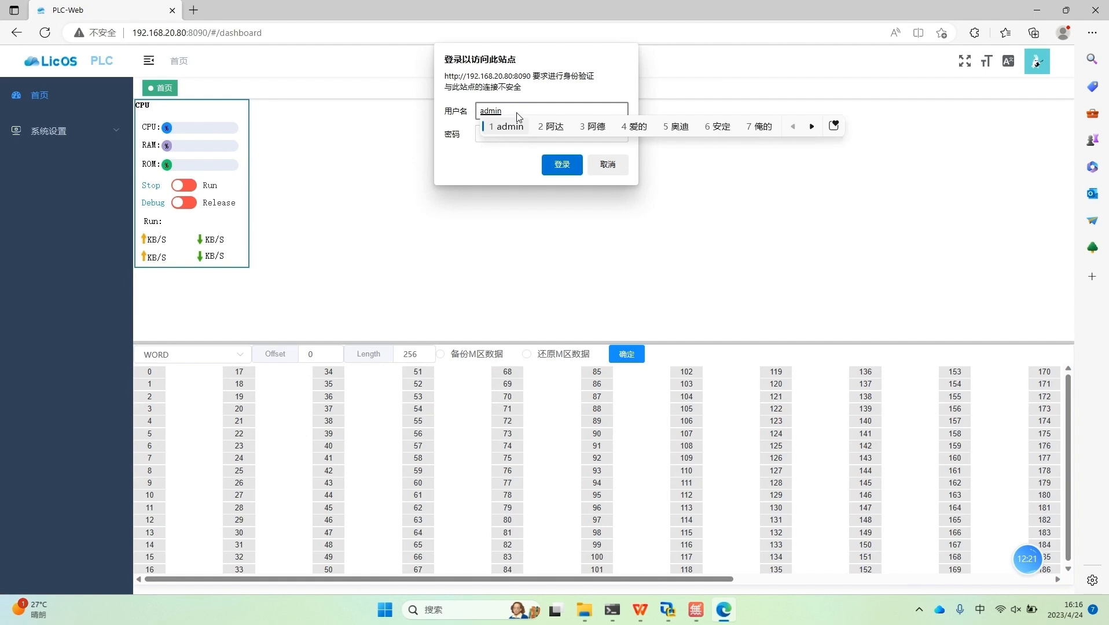
key("Return")
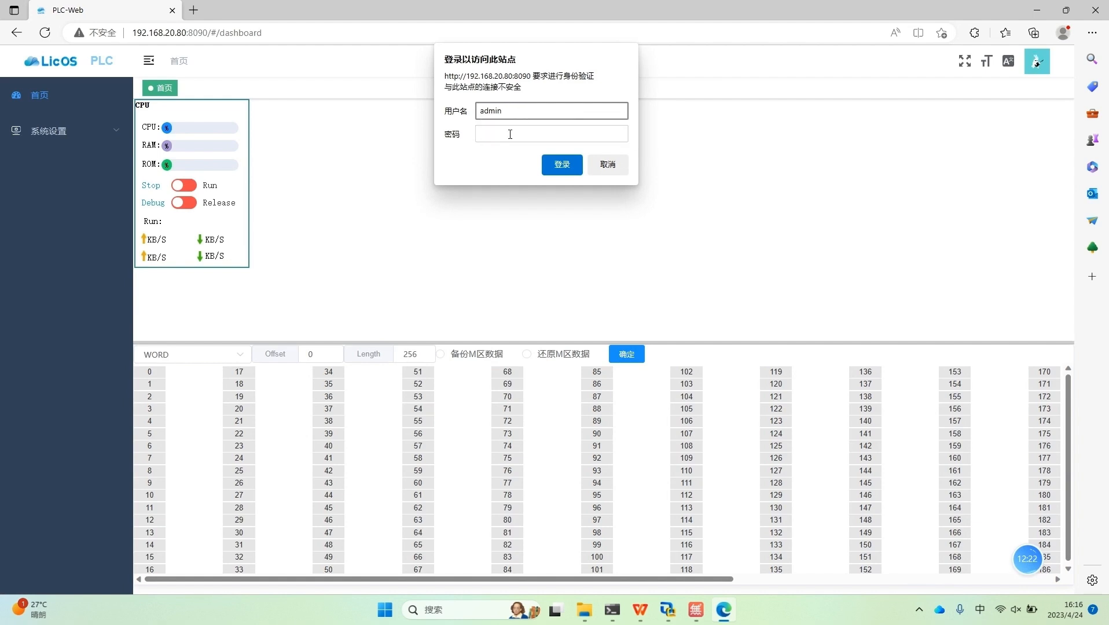
left_click(510, 135)
type("admin")
key("Return")
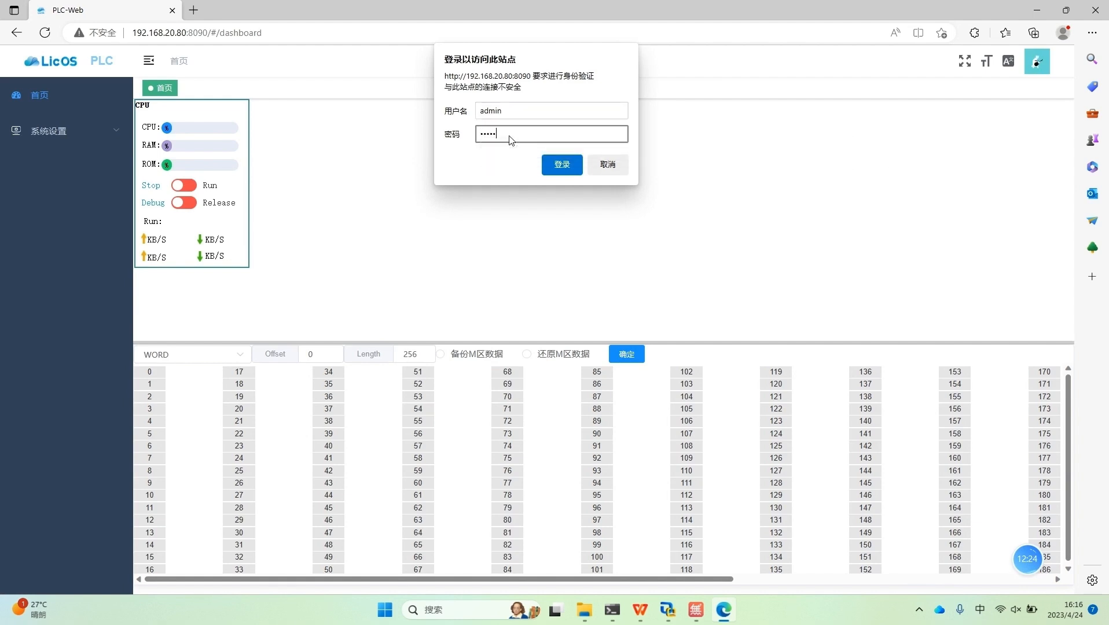
left_click(576, 169)
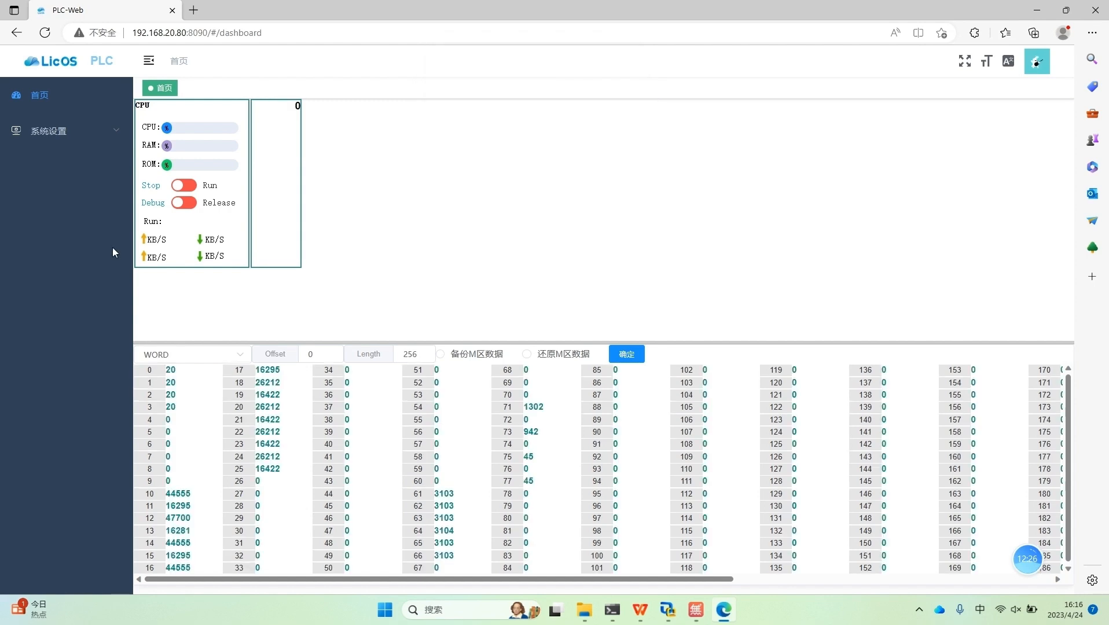
Step: Show the 网卡 settings under 系统设置 > 网络设置 and select 网口2
left_click(112, 140)
left_click(86, 171)
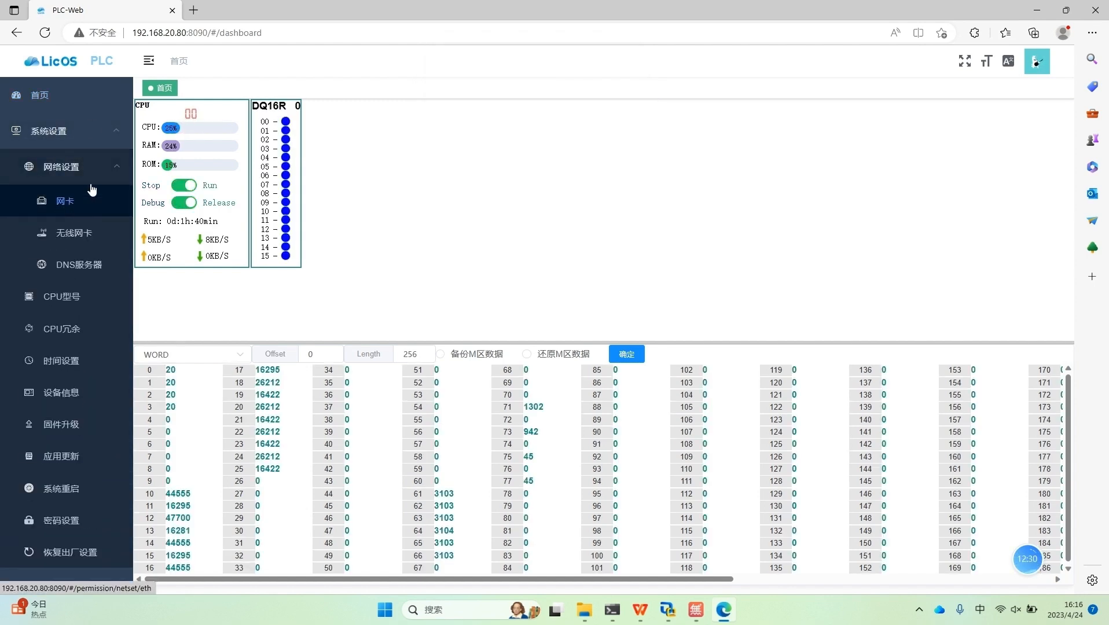
left_click(45, 33)
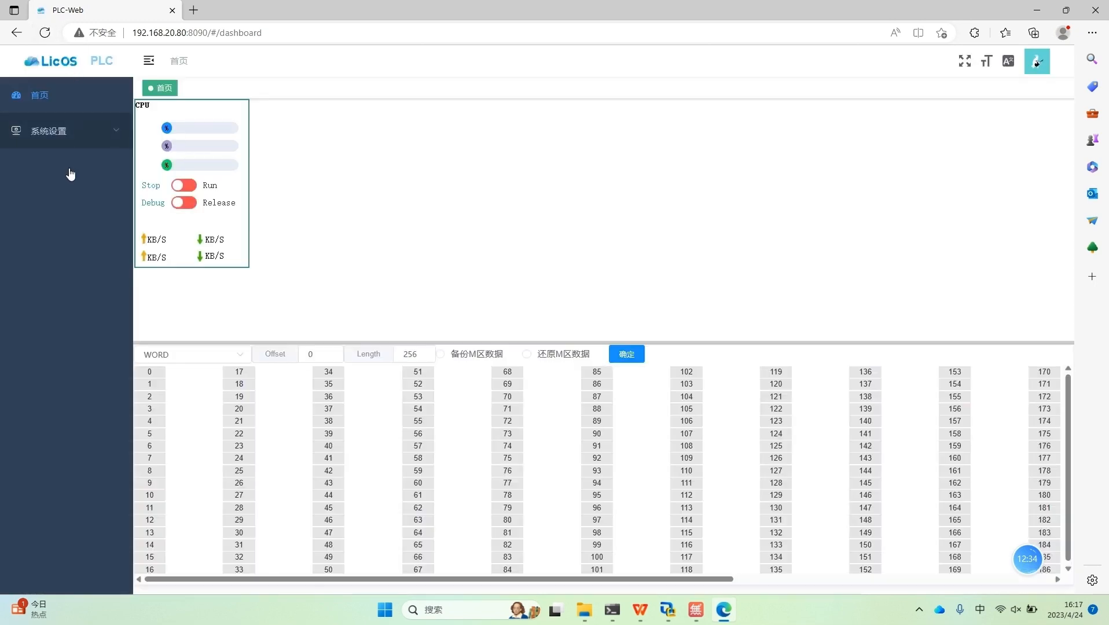
left_click(72, 140)
left_click(65, 167)
left_click(68, 204)
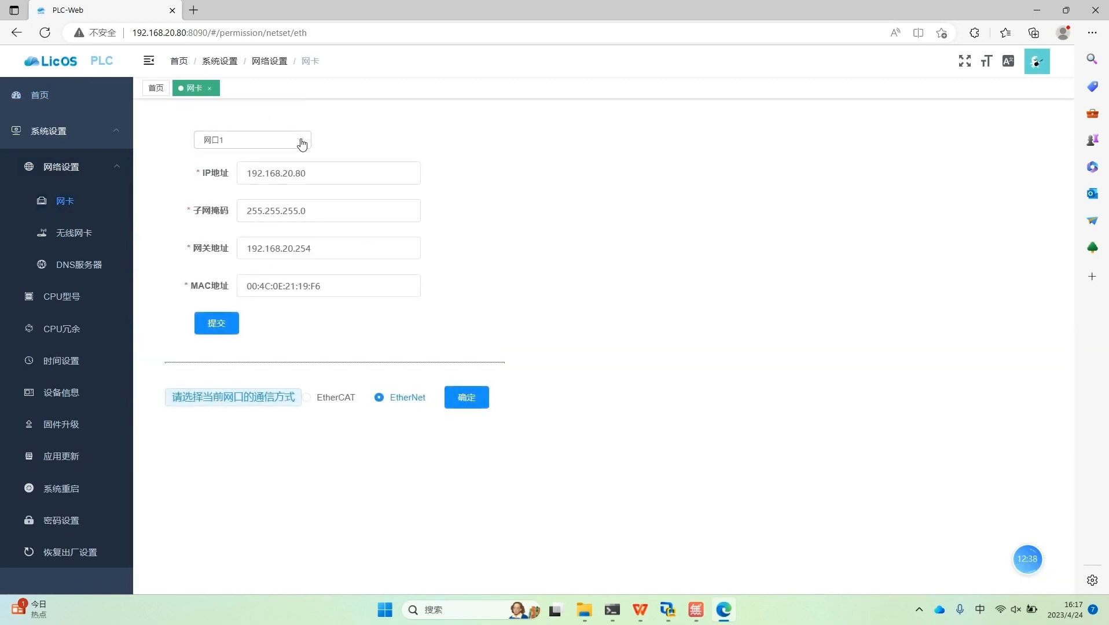
left_click(301, 143)
left_click(228, 194)
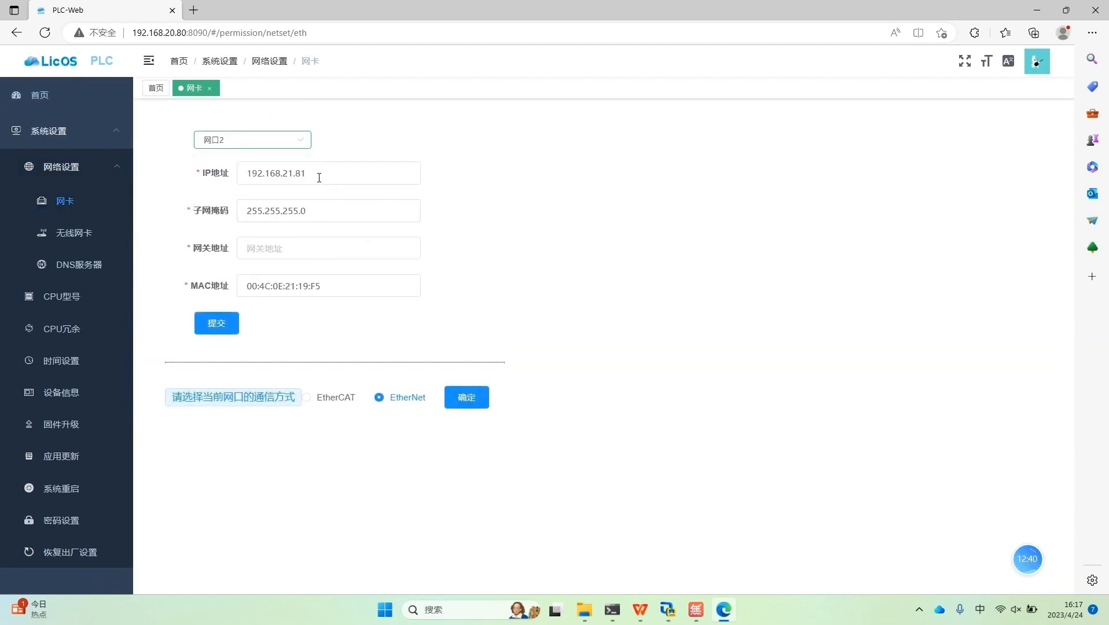
Step: Set the gateway address of 网口2 to 192.168.21.253 and submit the network settings
left_click(273, 256)
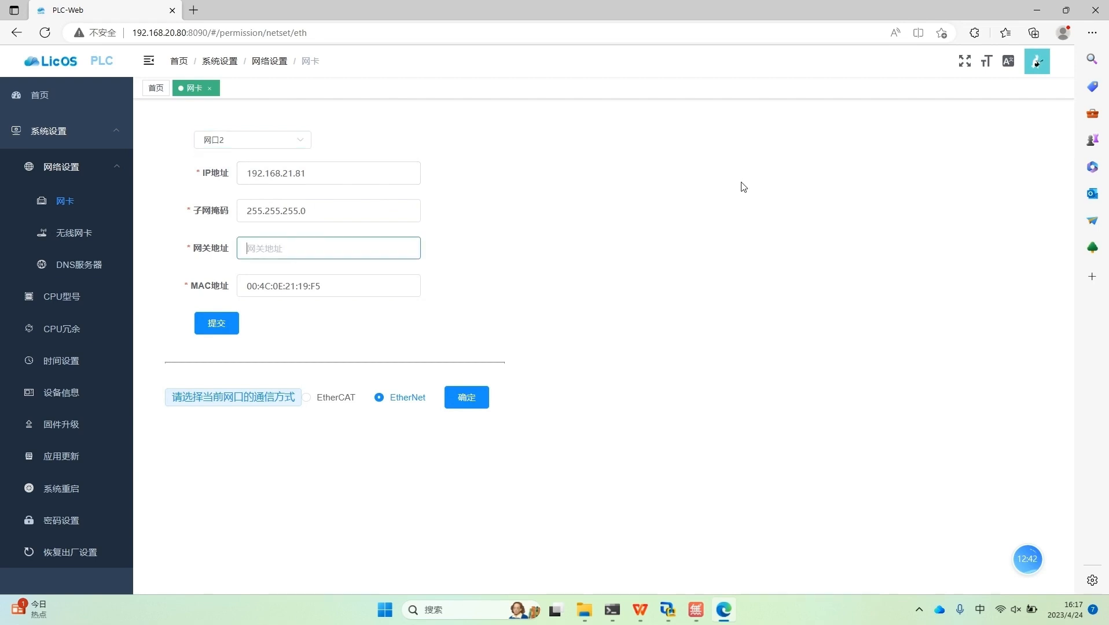
left_click_drag(324, 173, 171, 186)
key("ctrl+c")
left_click(293, 254)
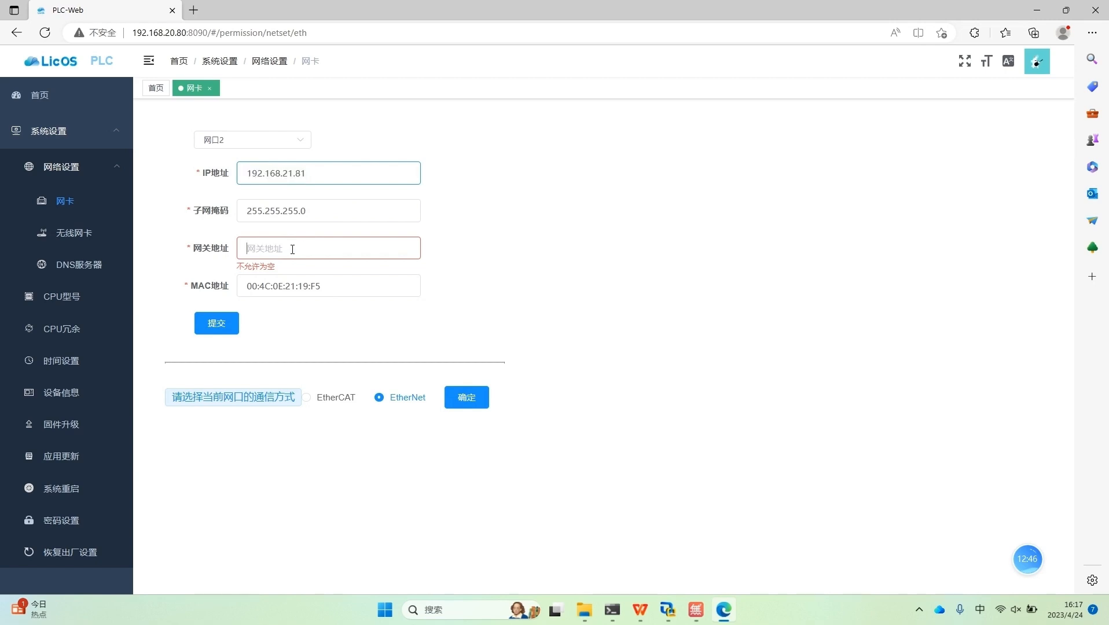
key("ctrl+v")
left_click(228, 328)
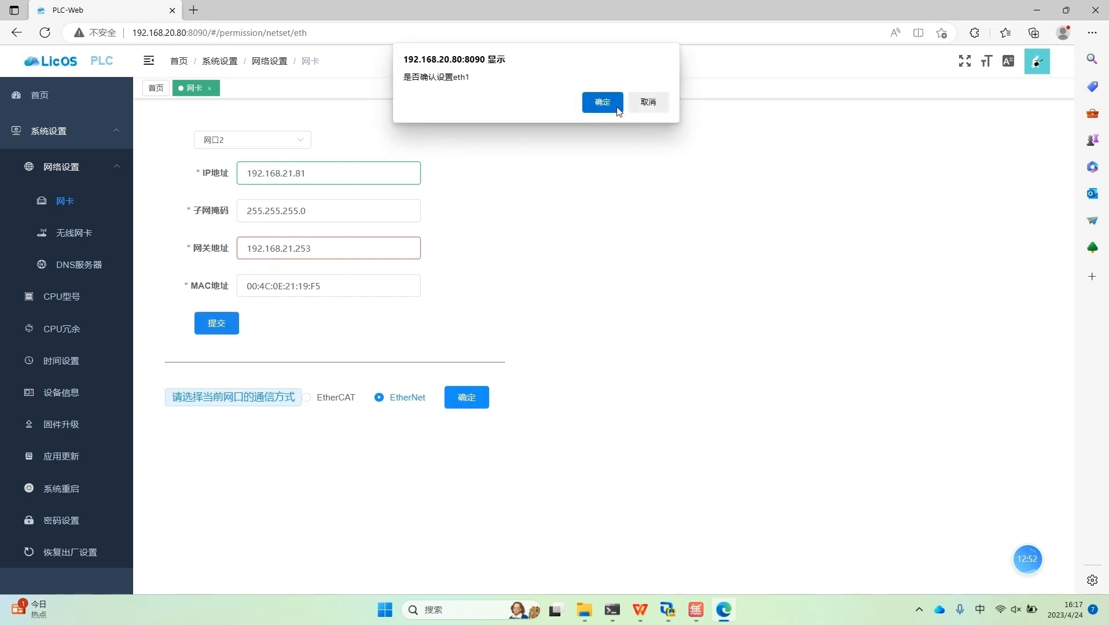
left_click(602, 103)
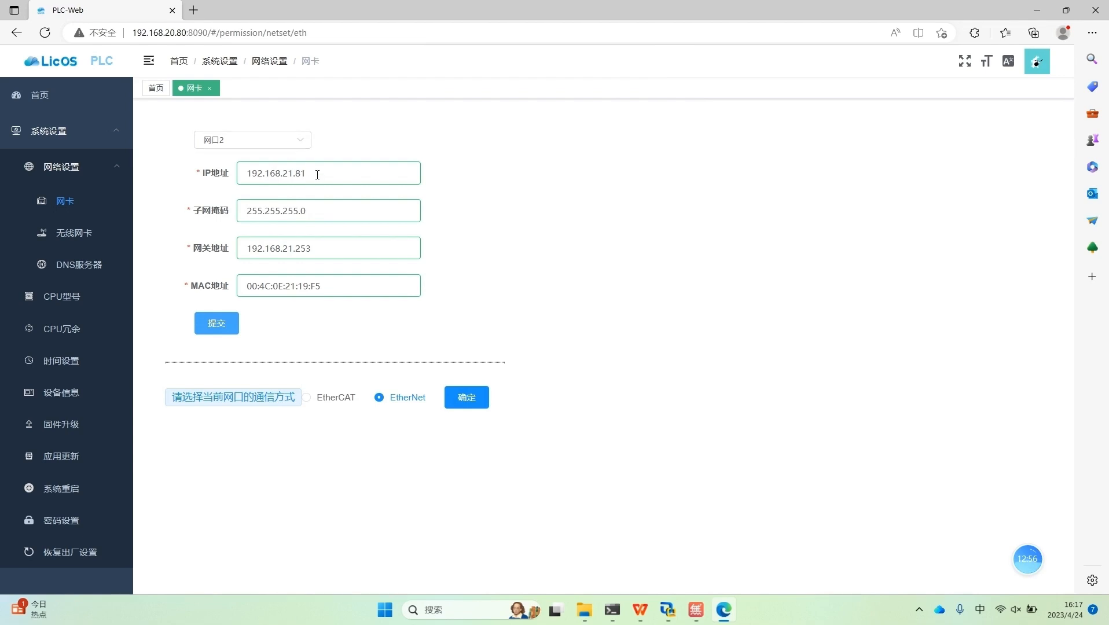
Step: Switch to the EC300-Modbus_TCP_Test project in Smart Control V4.0 and set the LicOS_MTCPS slave IP address to 192.168.21.81
left_click_drag(304, 173, 219, 182)
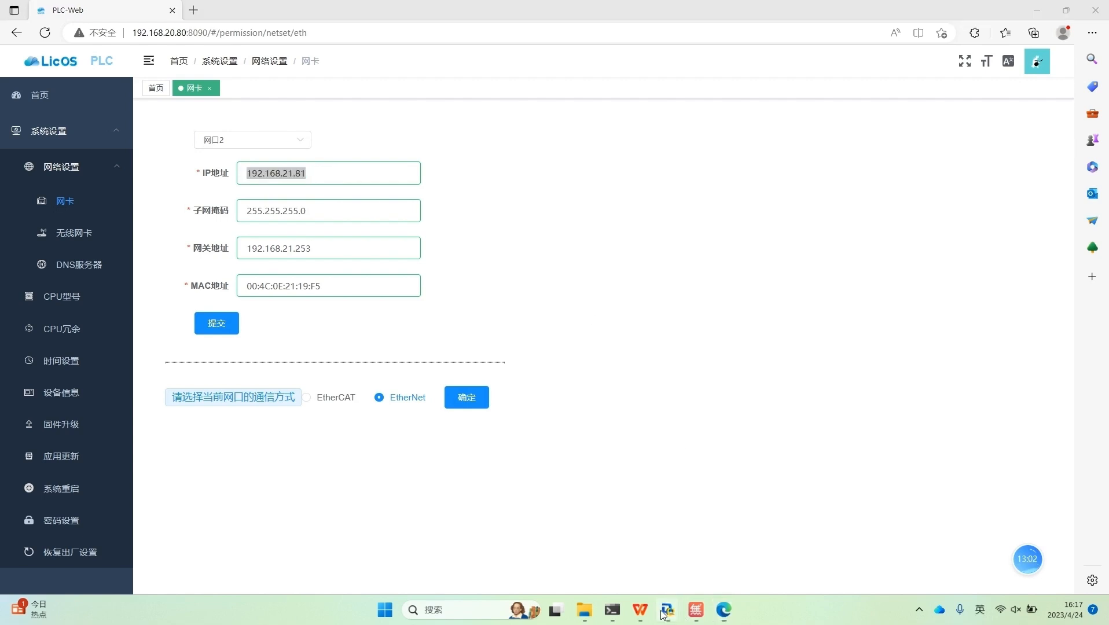
mouse_move(666, 612)
left_click(602, 549)
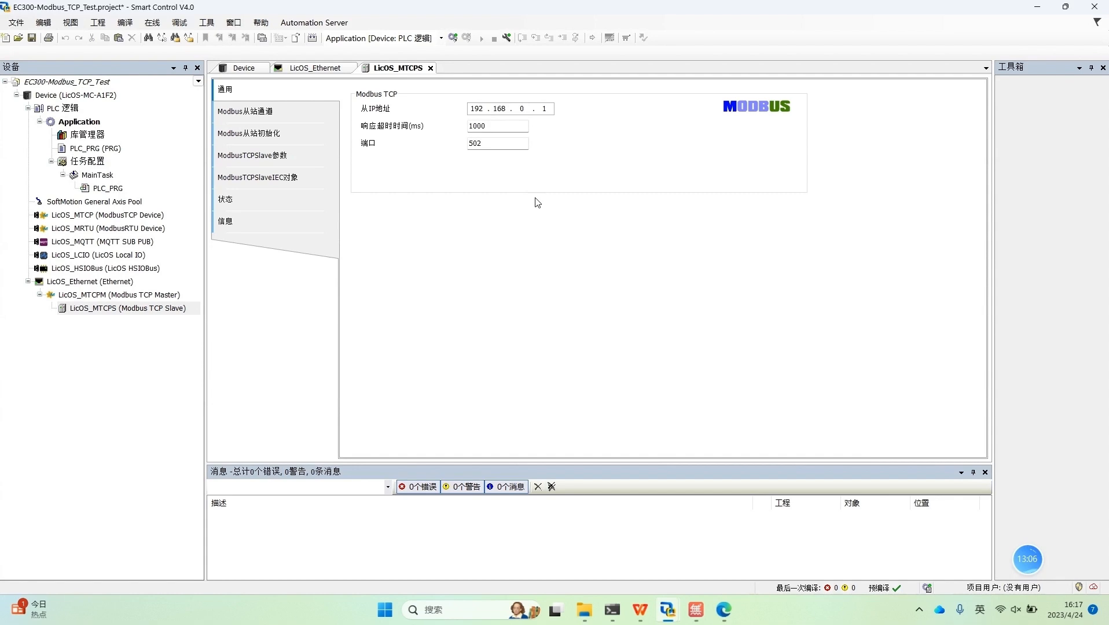
type("21 . 81")
left_click(498, 143)
Step: Begin a new Modbus slave channel for LicOS_MTCPS with access type Read Holding Registers (函数代码 3)
left_click(255, 118)
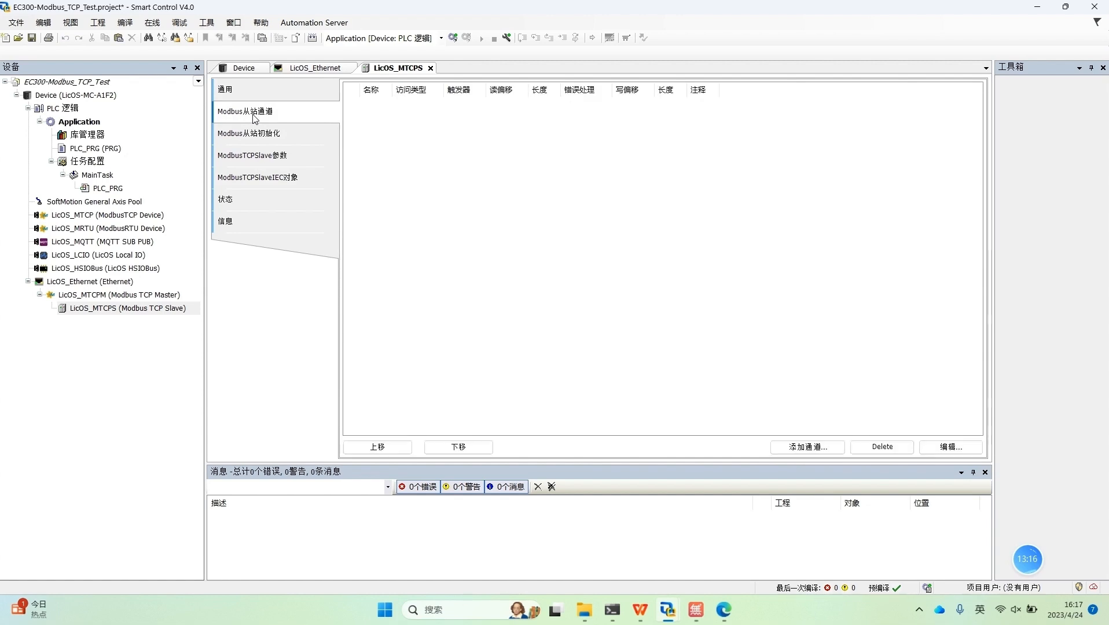
left_click(807, 448)
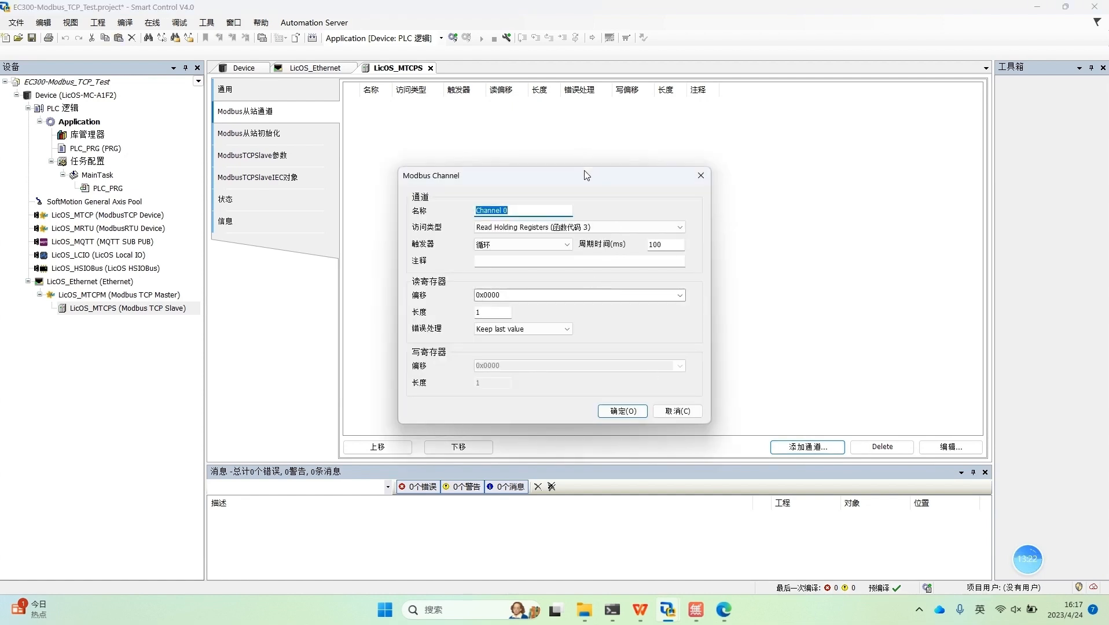
left_click_drag(590, 173, 632, 111)
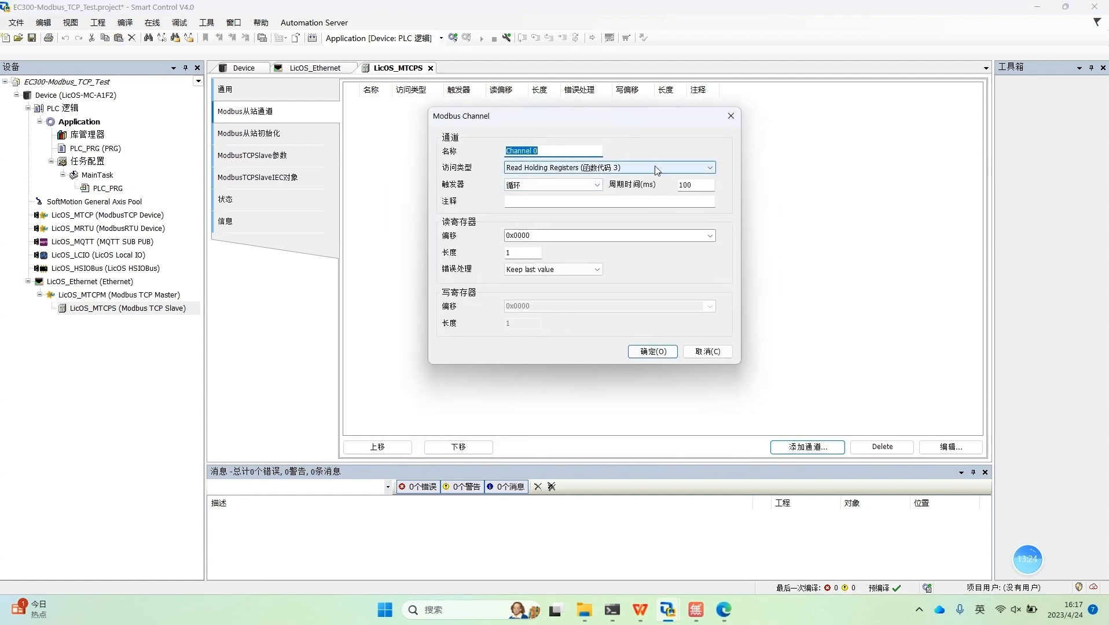
left_click(710, 171)
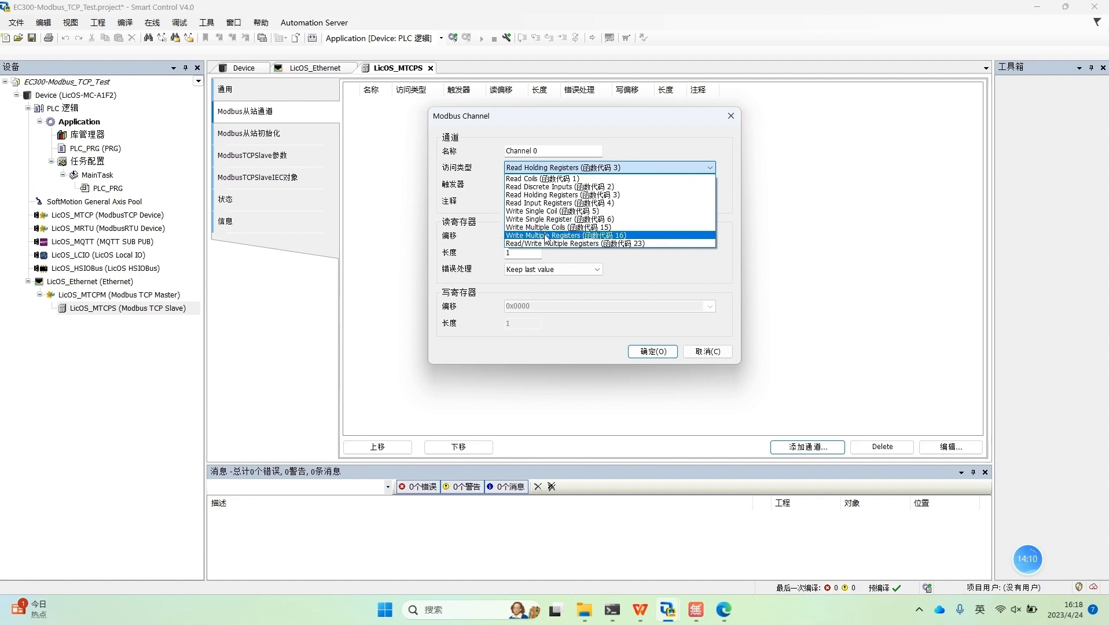
left_click(550, 196)
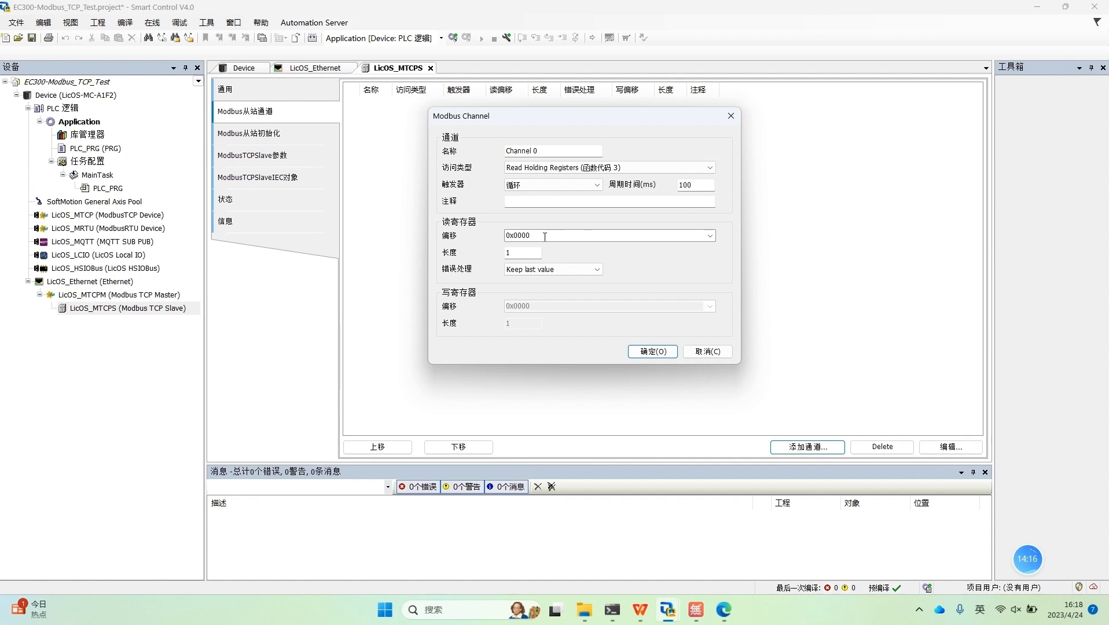
Step: Set the channel's read offset to 0x0000, keep length 1, and add it to the slave
left_click_drag(544, 236, 507, 236)
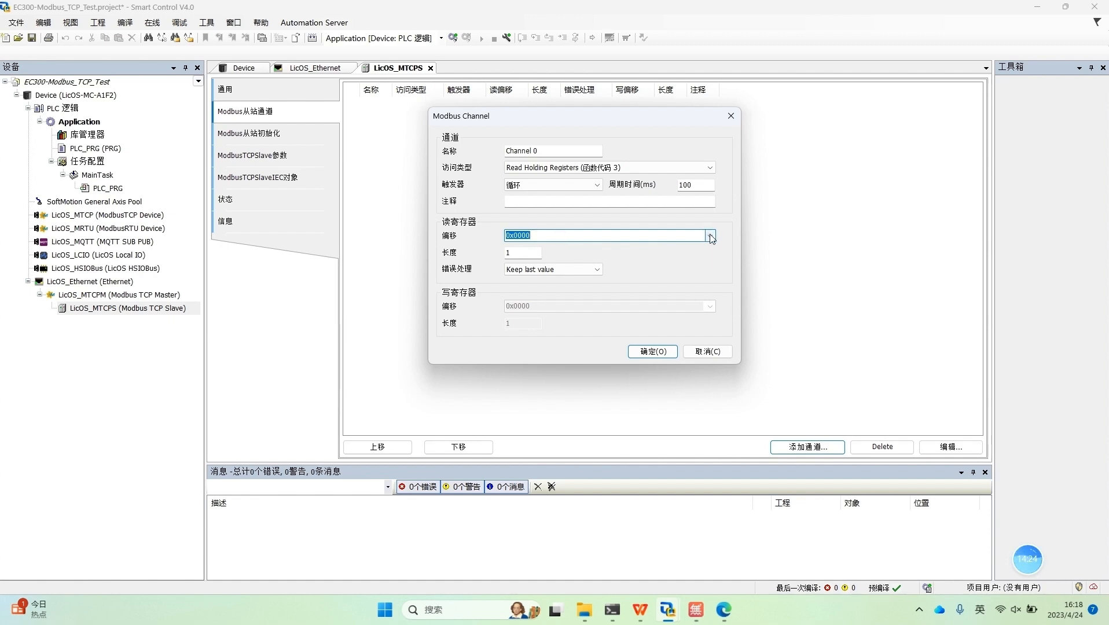
left_click(572, 235)
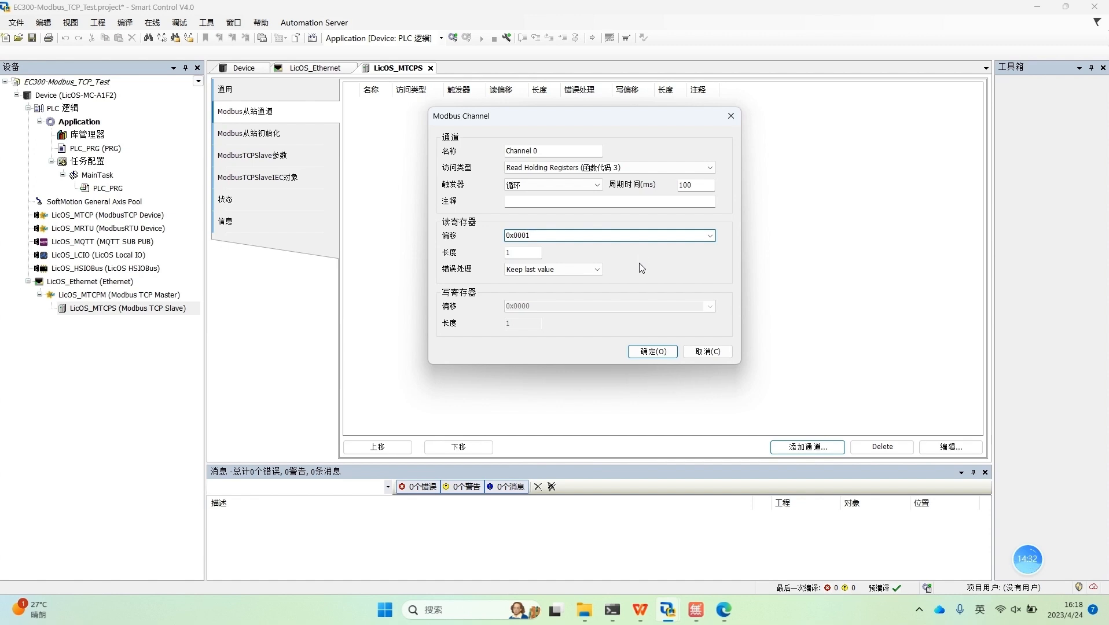
left_click(710, 237)
left_click(544, 246)
left_click(517, 250)
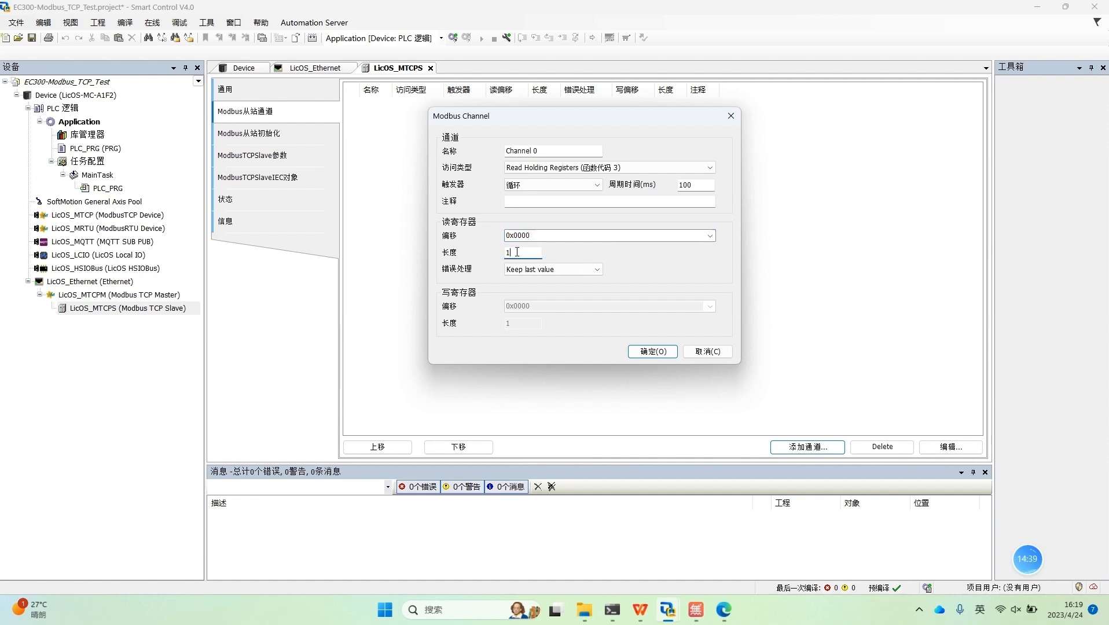
left_click(653, 352)
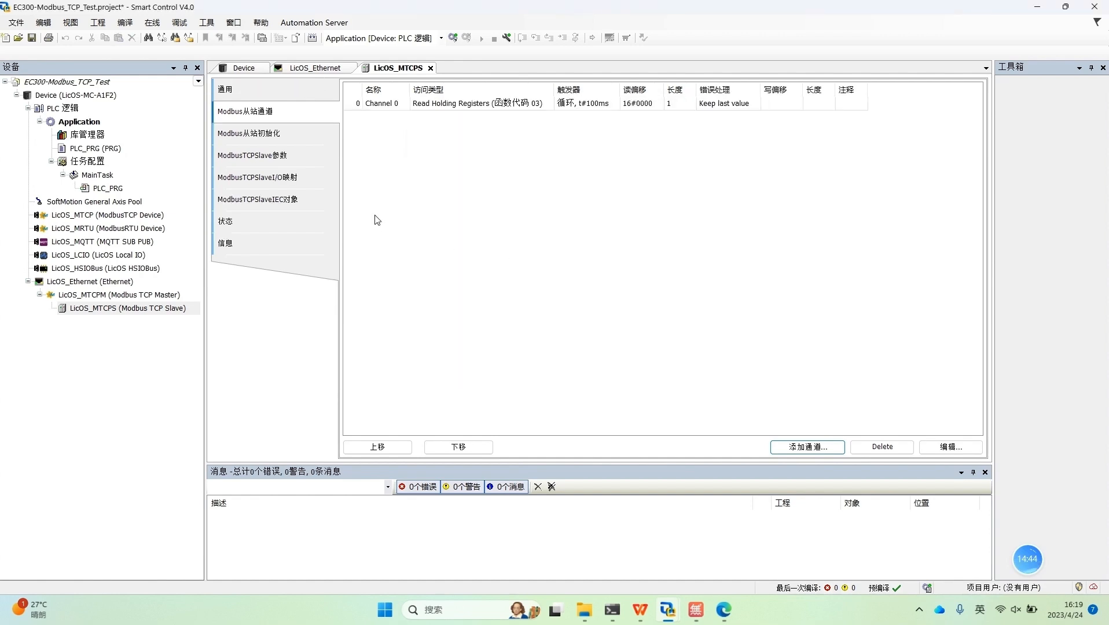
Step: Review the new channel's I/O mapping, including its address and data type, and check its trigger in the slave channel list
left_click(275, 144)
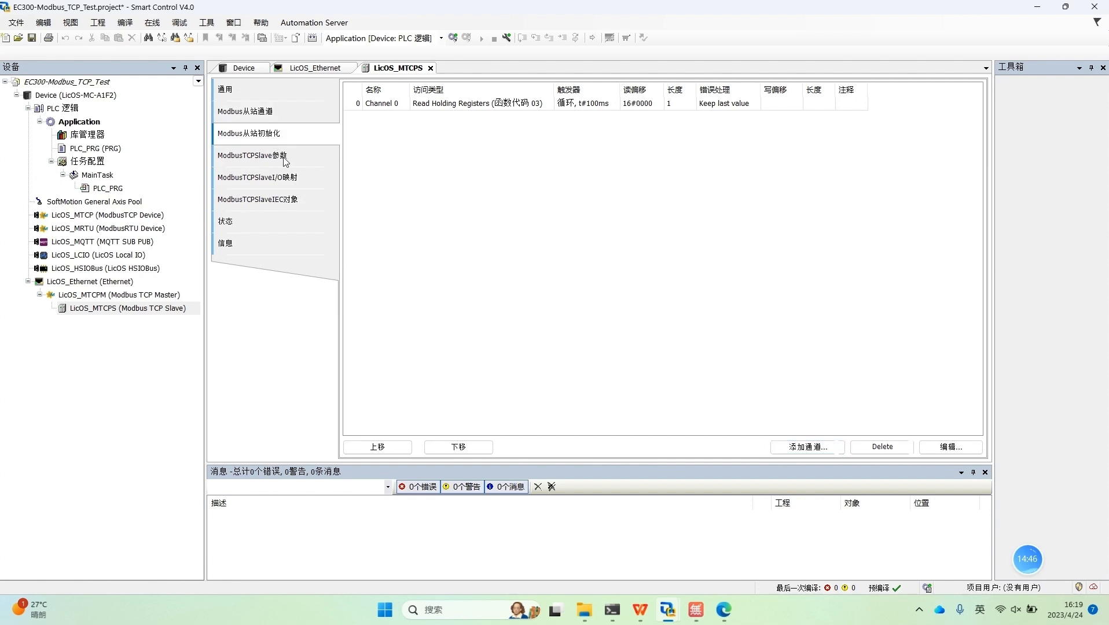
left_click(285, 160)
left_click(307, 184)
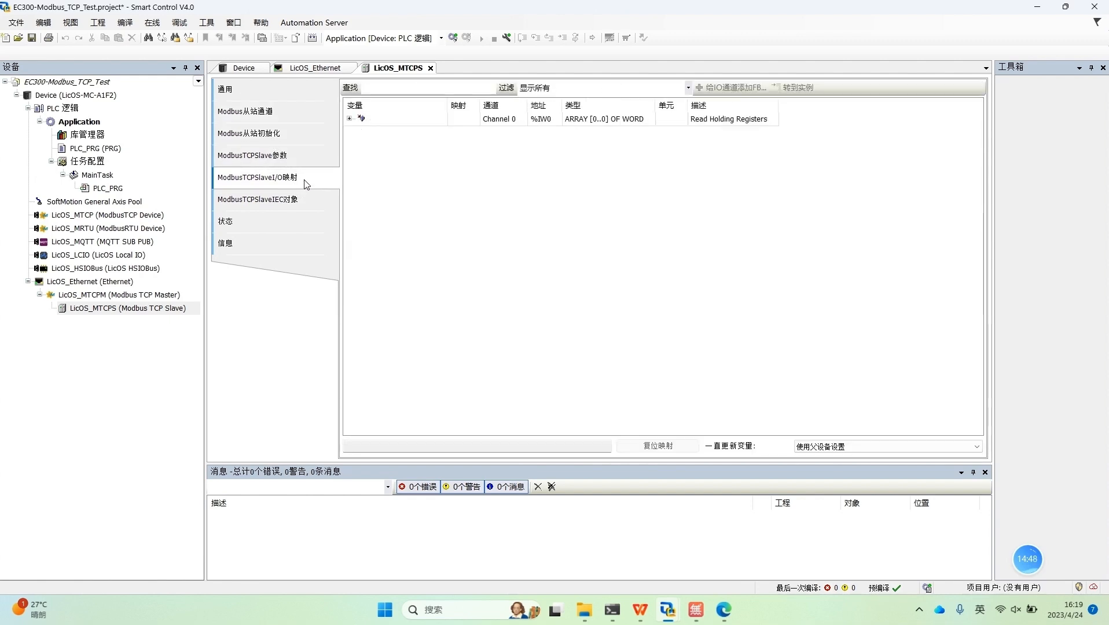
left_click(349, 119)
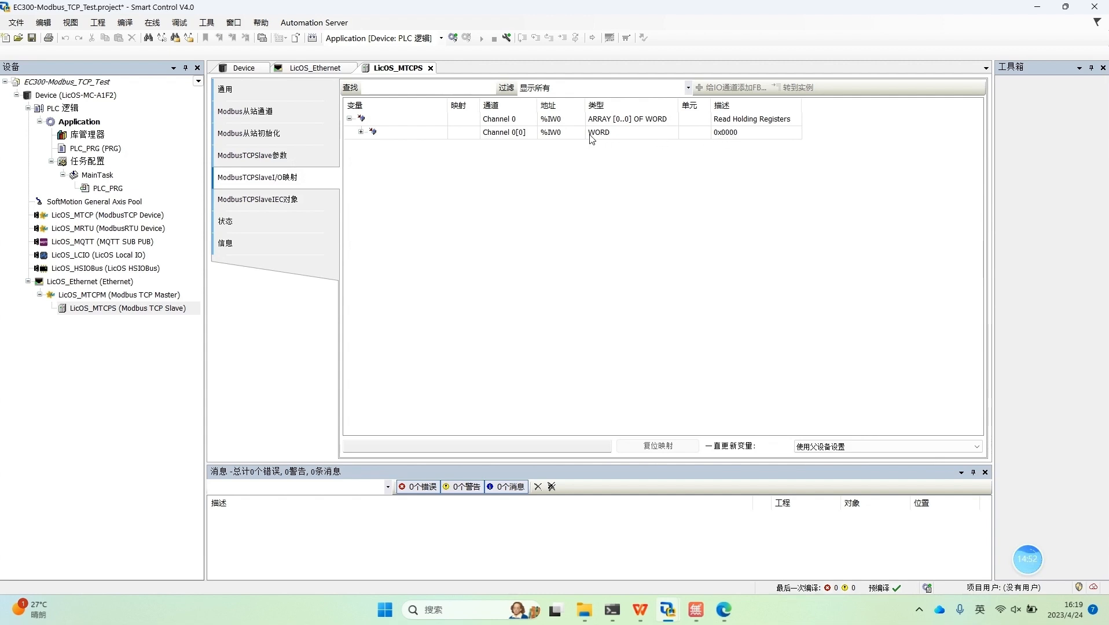
left_click(560, 136)
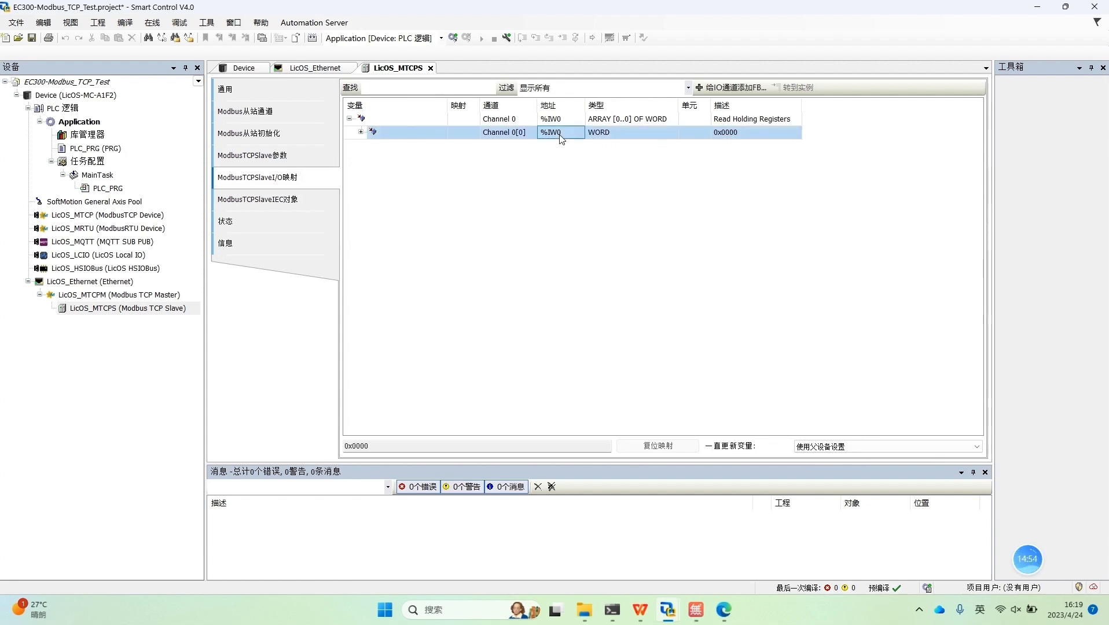
left_click(304, 115)
left_click(602, 108)
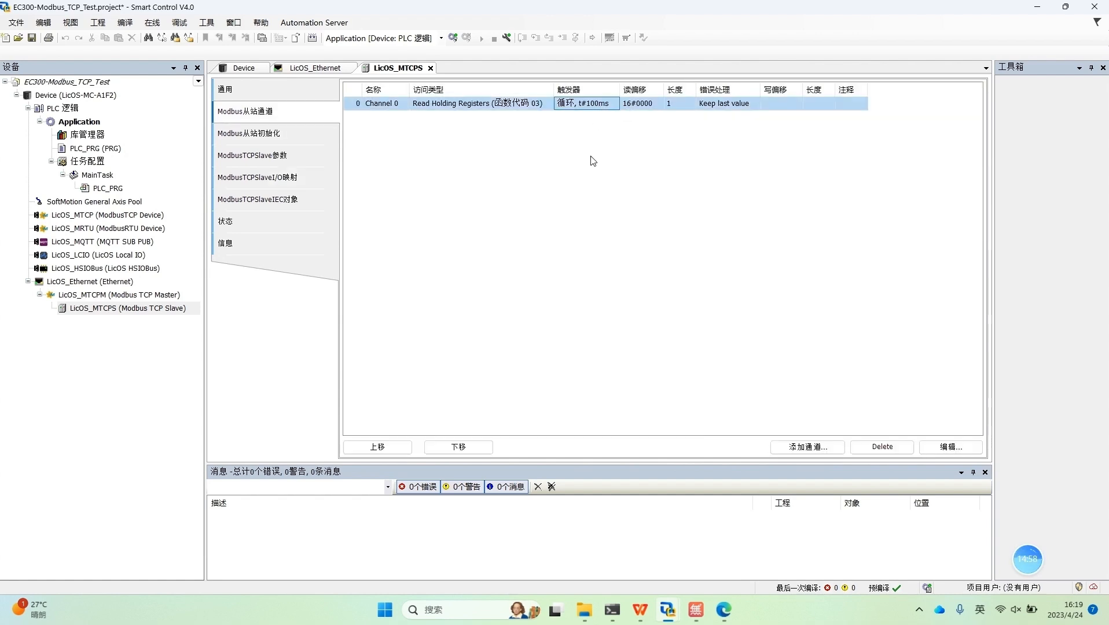
Step: Check the address assigned to Channel 0[0] in the LicOS_MTCPS I/O mapping
left_click(245, 179)
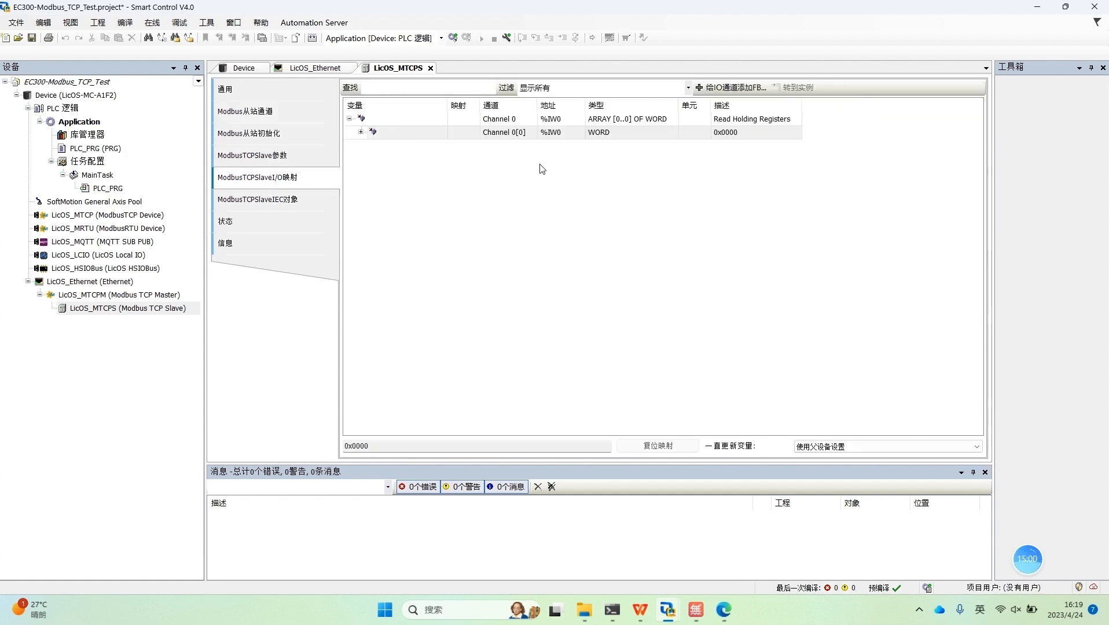
left_click(561, 133)
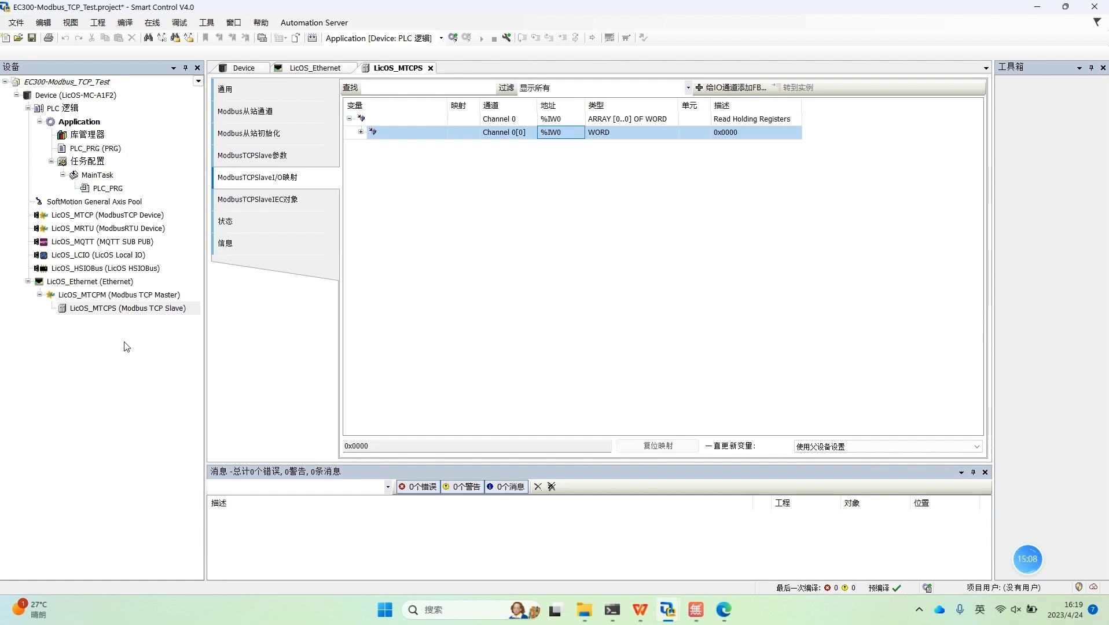
left_click_drag(131, 354, 84, 114)
left_click(107, 392)
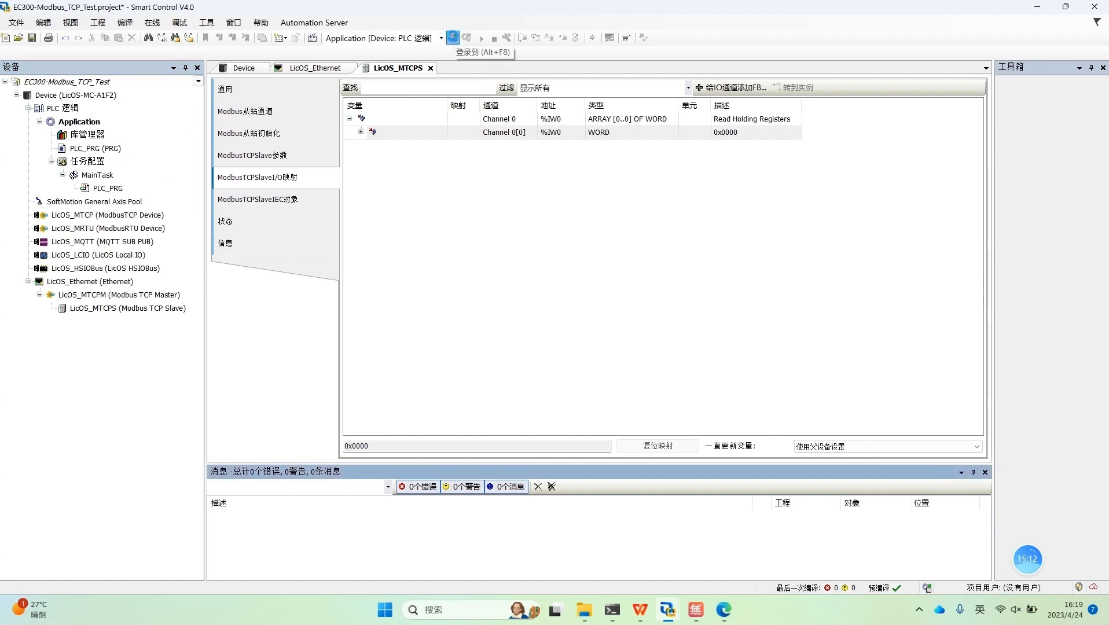
Step: Log in to the controller with a program download, start the application, and expand Channel 0[0] into its bits in the I/O mapping
left_click(453, 39)
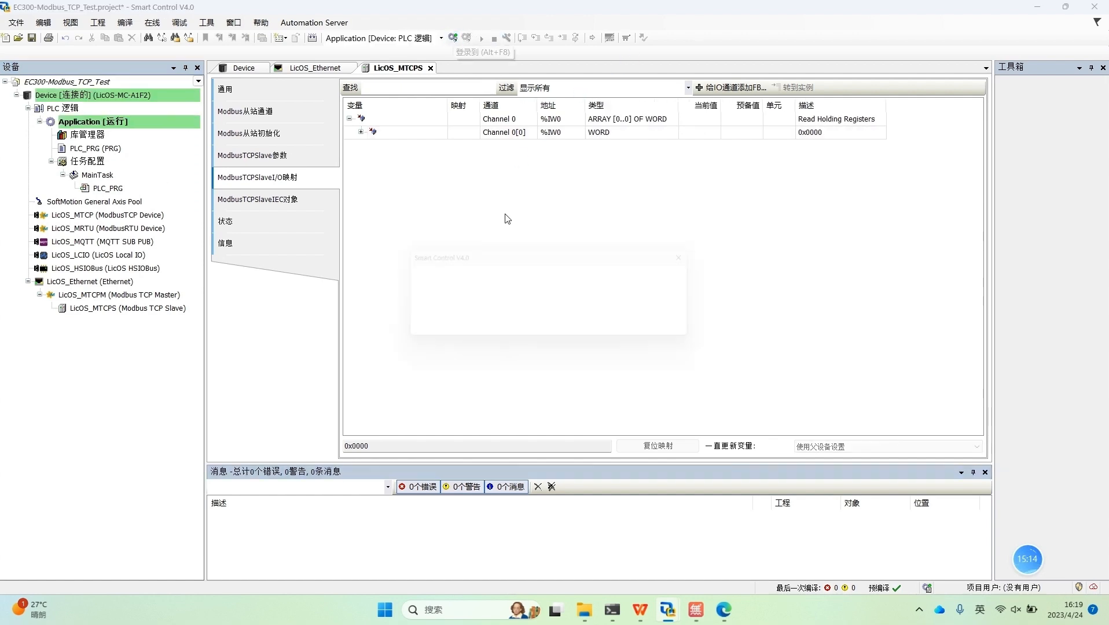
left_click(535, 328)
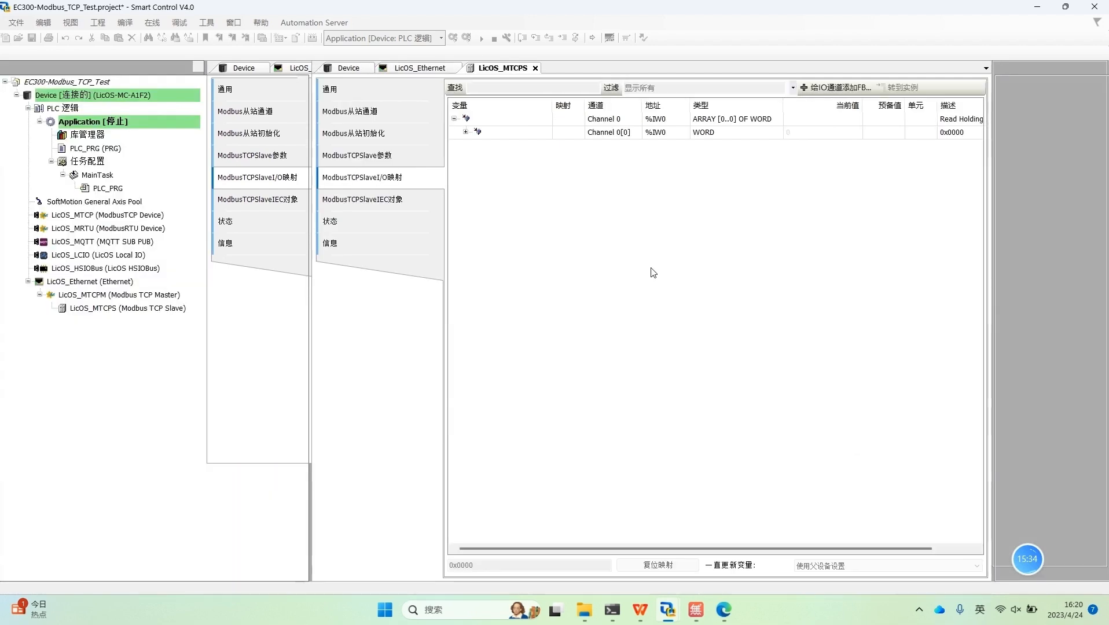
left_click(480, 38)
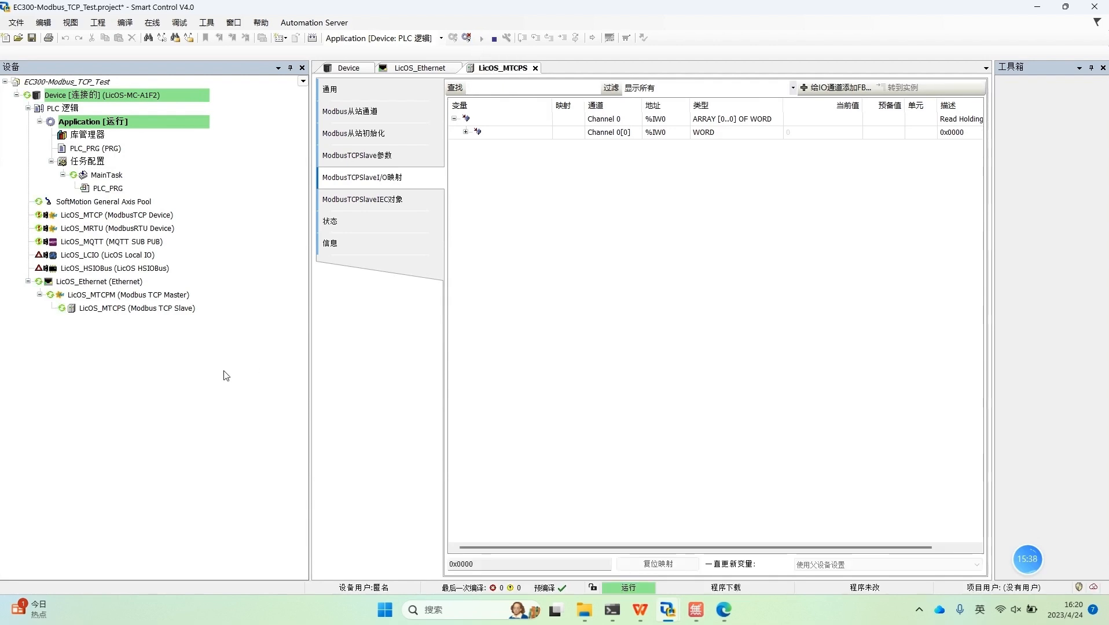
double_click(162, 307)
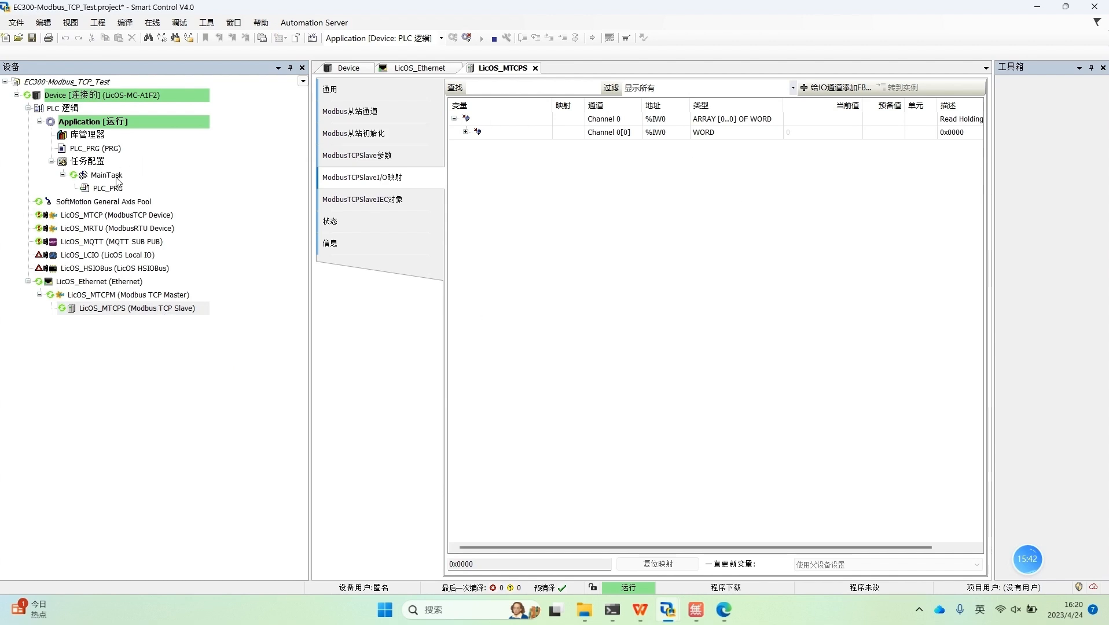
left_click(466, 132)
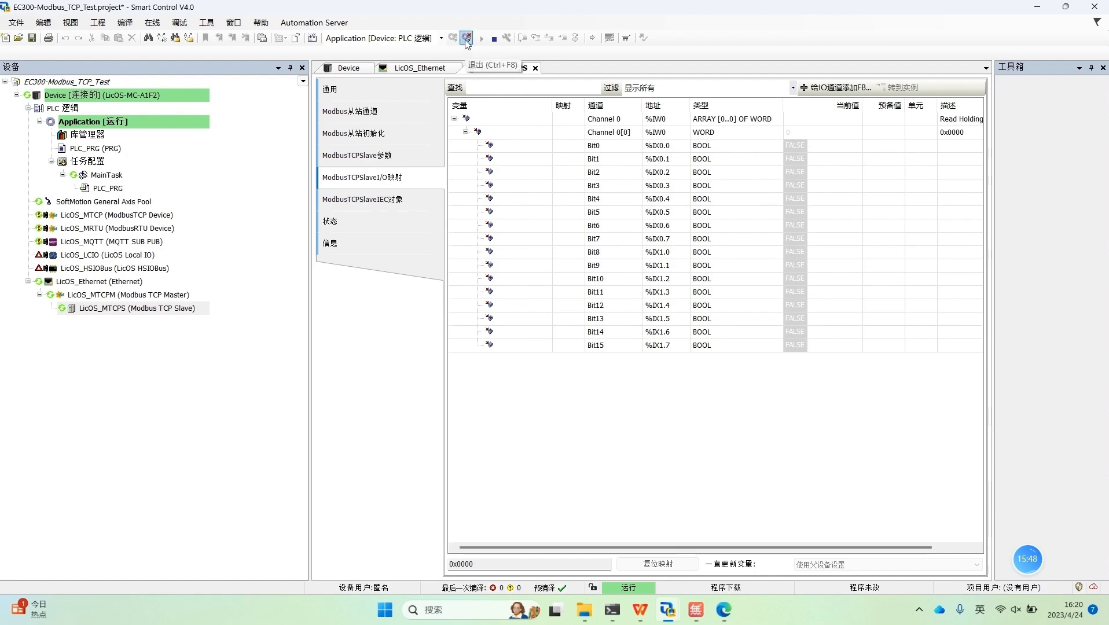
Step: Log out of the controller and set 一直更新变量 for the LicOS_MTCPS I/O mapping to 使能2(一直在总线循环任务中)
left_click(466, 38)
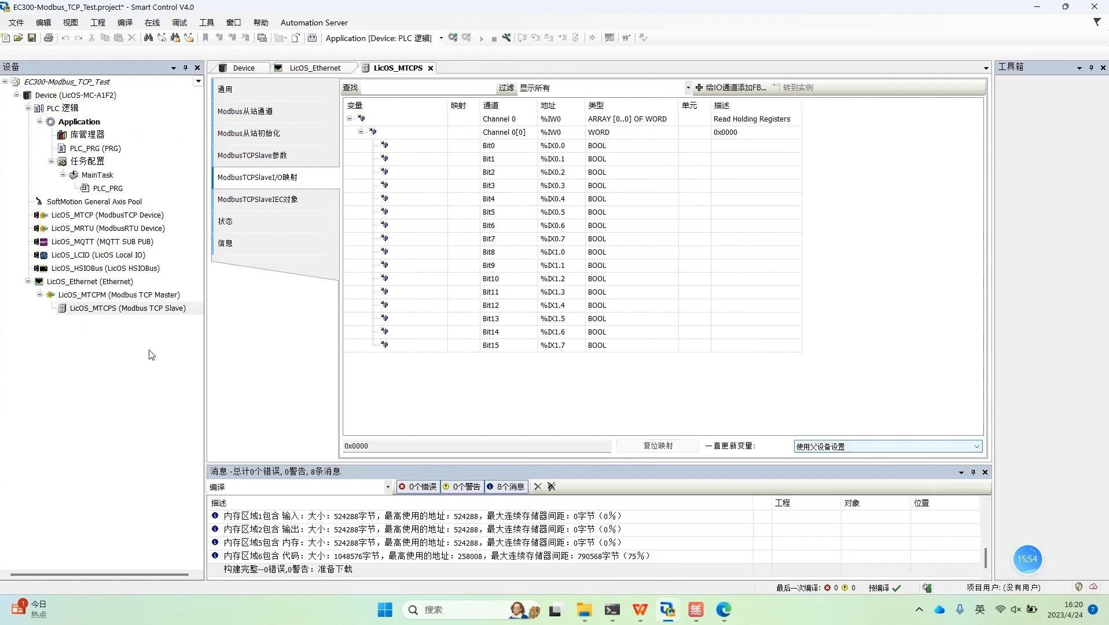
left_click(134, 309)
left_click(286, 180)
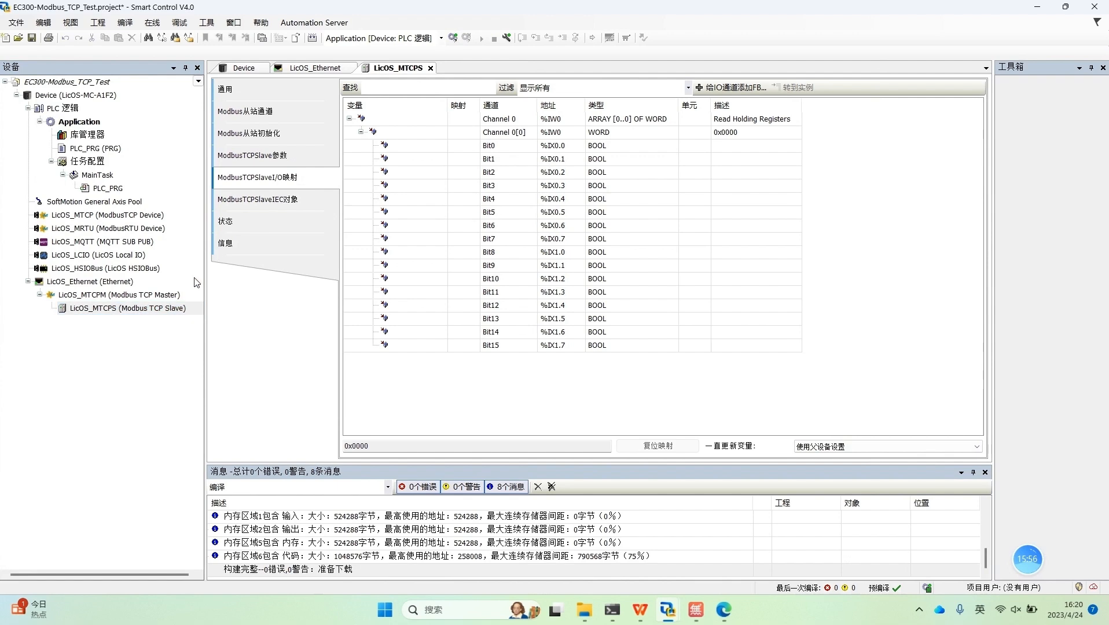
left_click(891, 447)
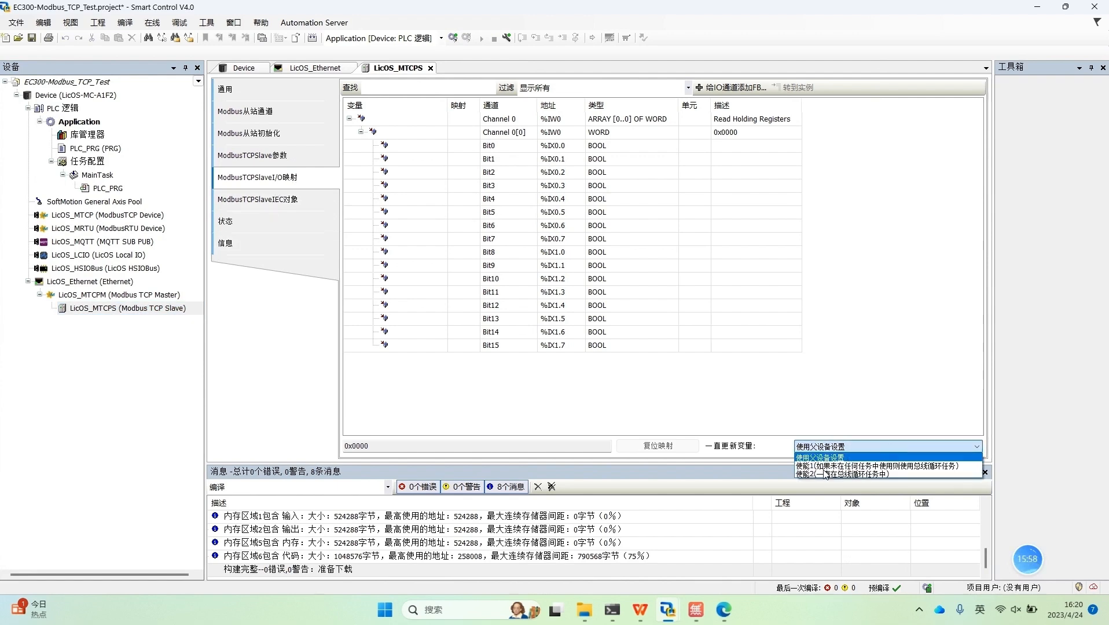
left_click(891, 457)
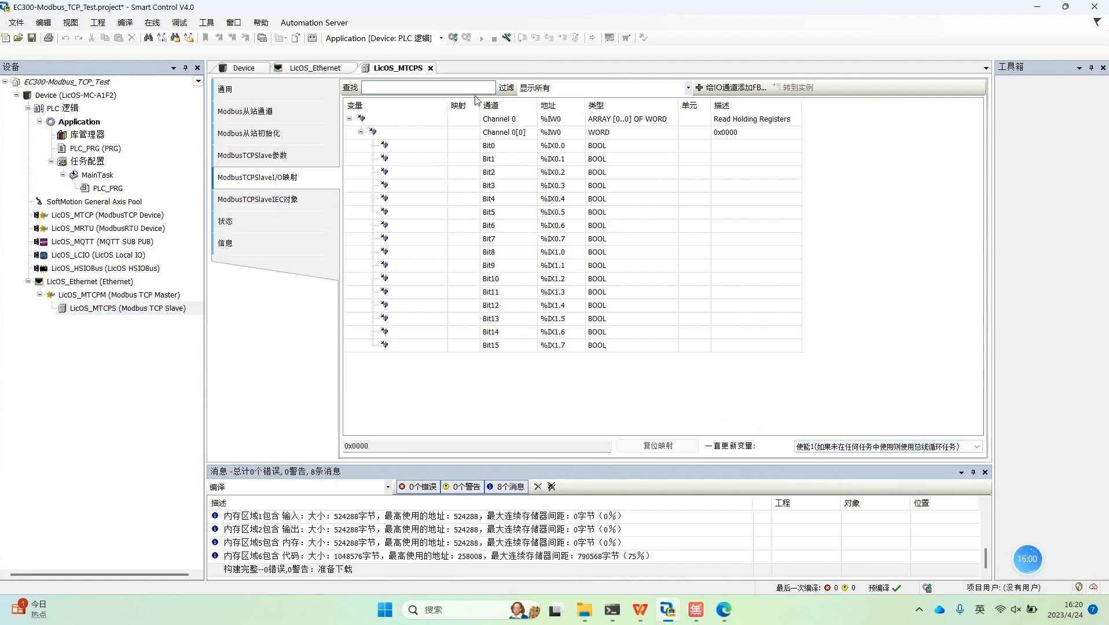
left_click(925, 449)
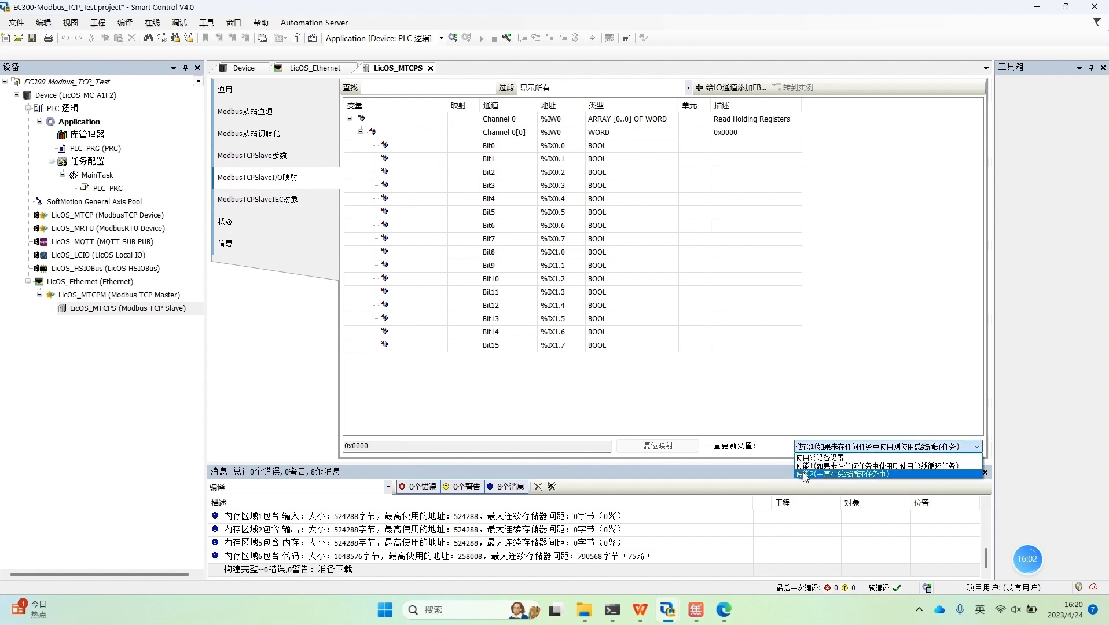
left_click(804, 475)
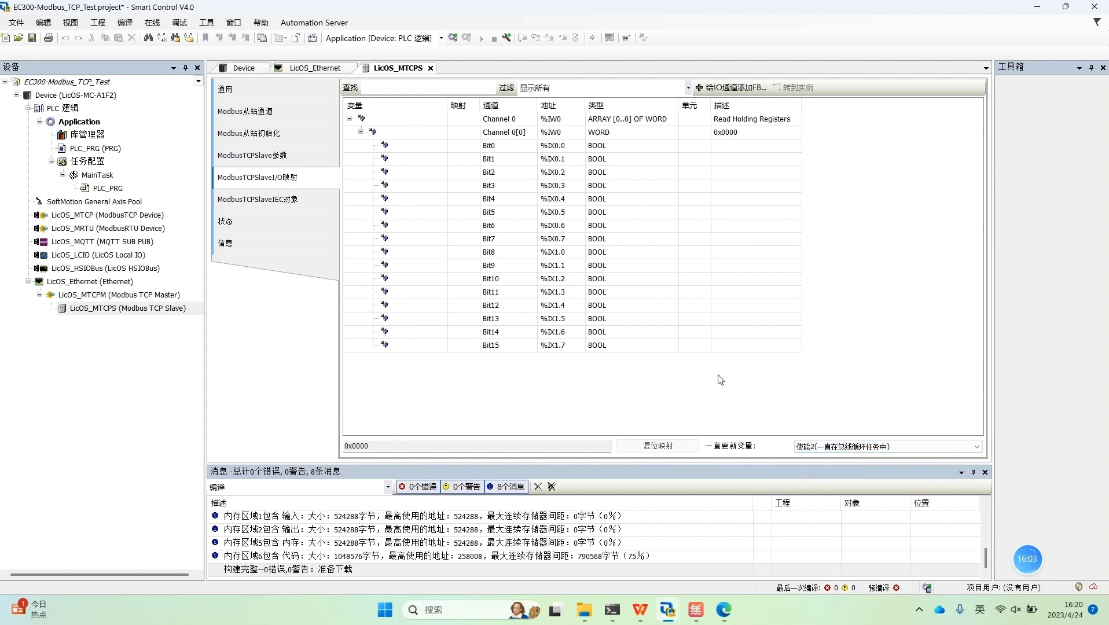
Step: Log in again with 登录并下载 to download the changed mapping setting, and start the master application
left_click(452, 38)
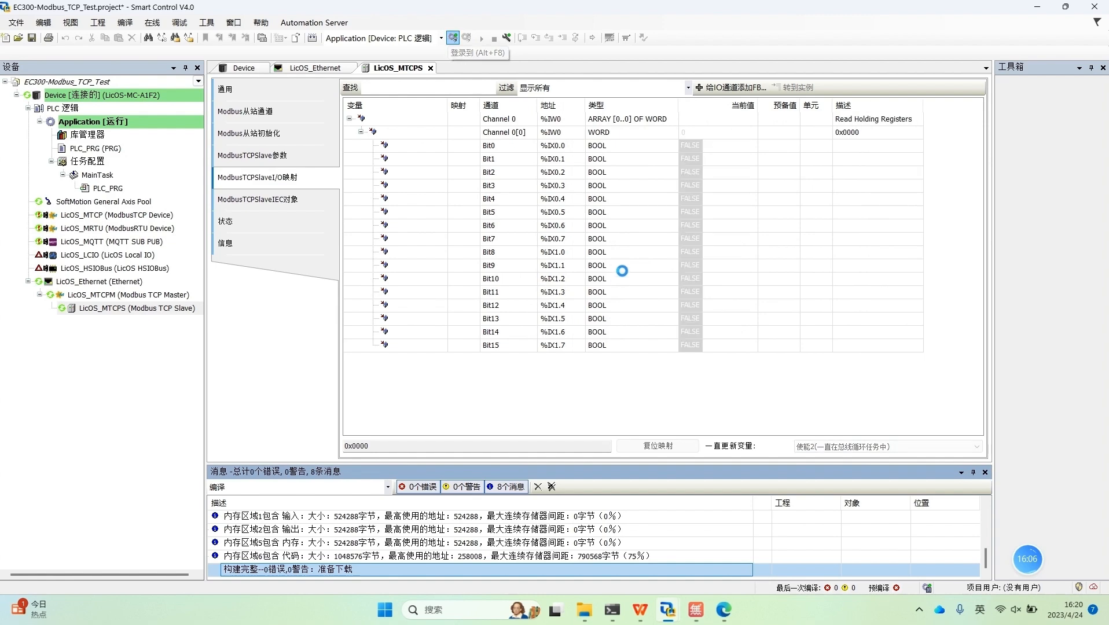
left_click(425, 300)
left_click(531, 365)
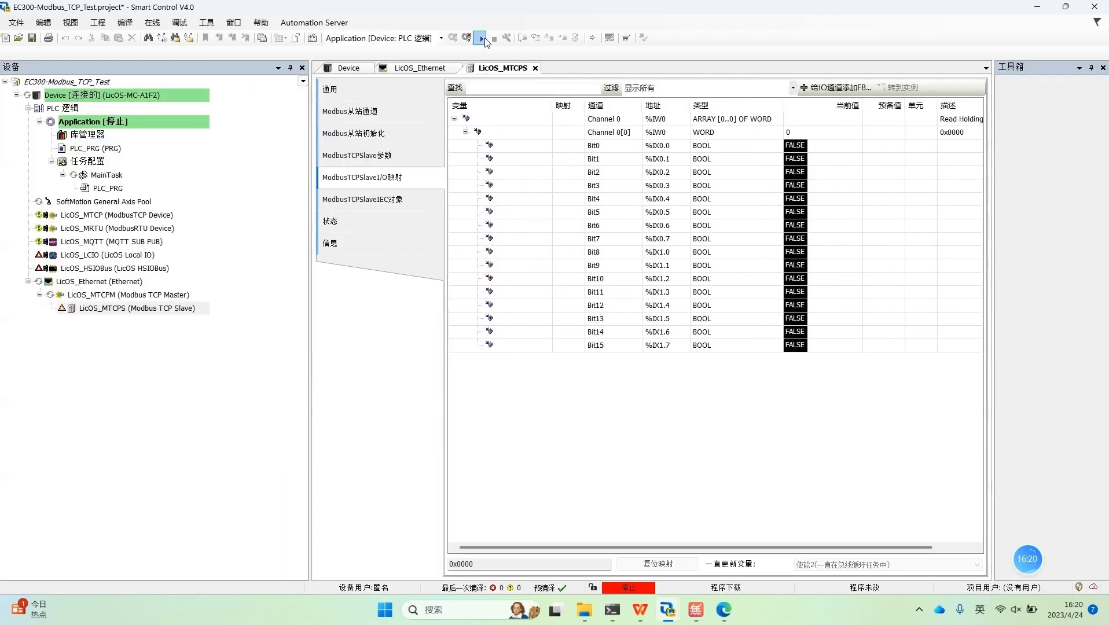
left_click(482, 38)
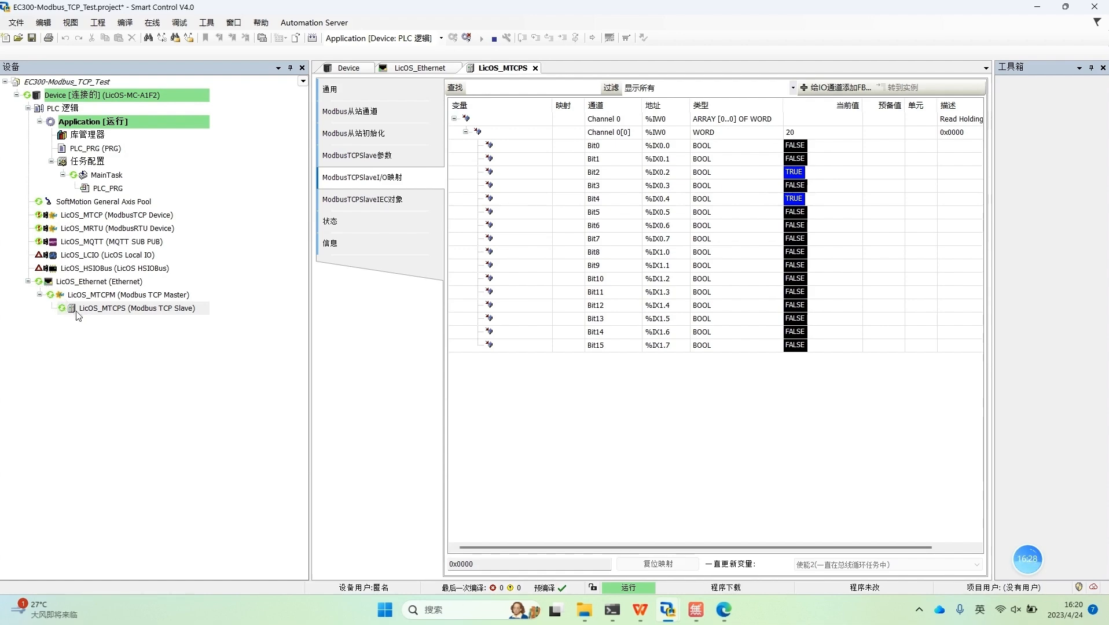
Step: Switch to the EC300_Modbus_TCP_Slave project, log out, and enter %mw0:=220; as the code of PLC_PRG
left_click(744, 546)
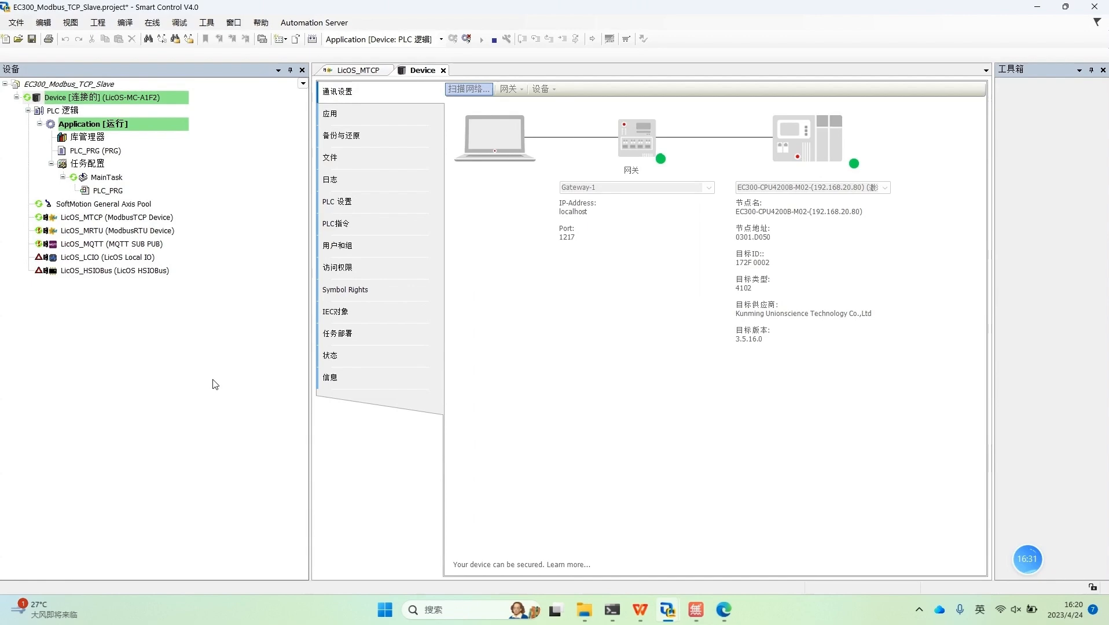
left_click(466, 40)
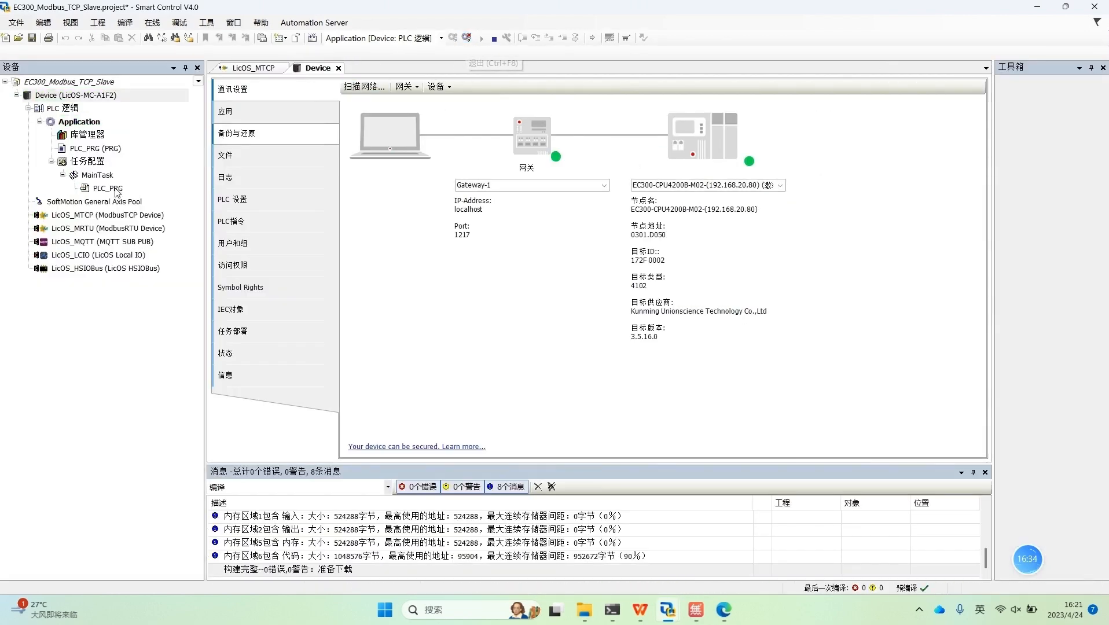
double_click(111, 191)
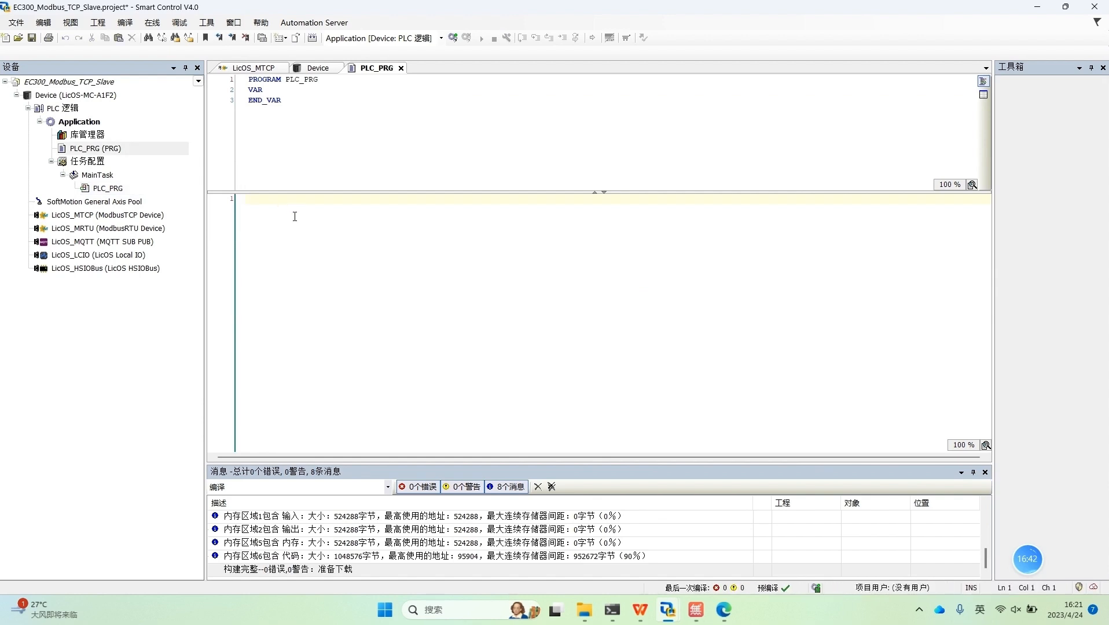
type("a")
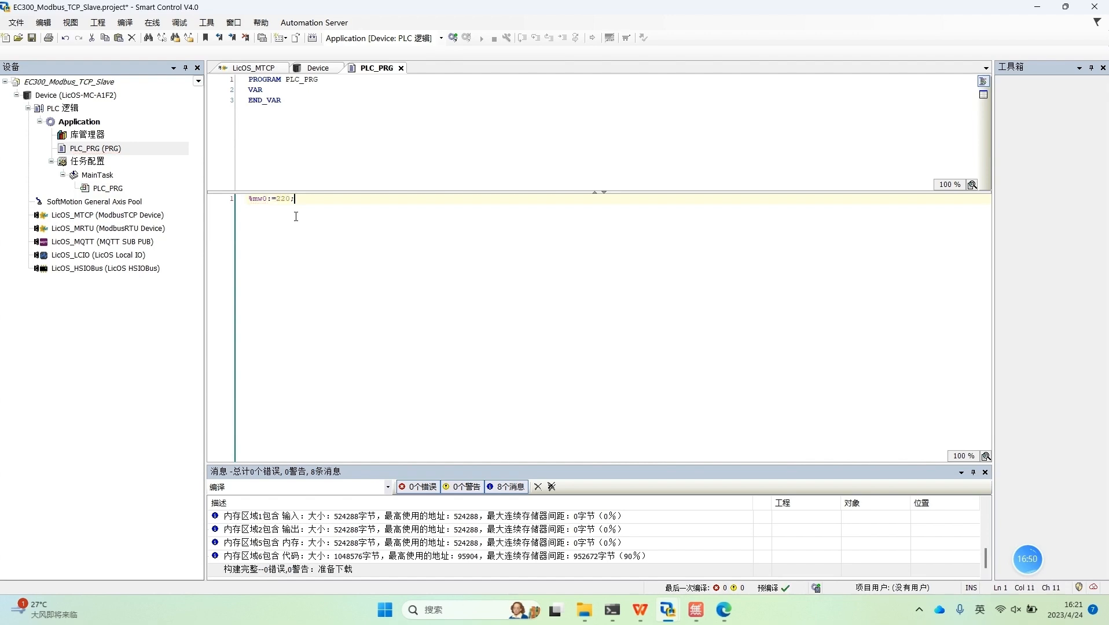
key("shift+Home")
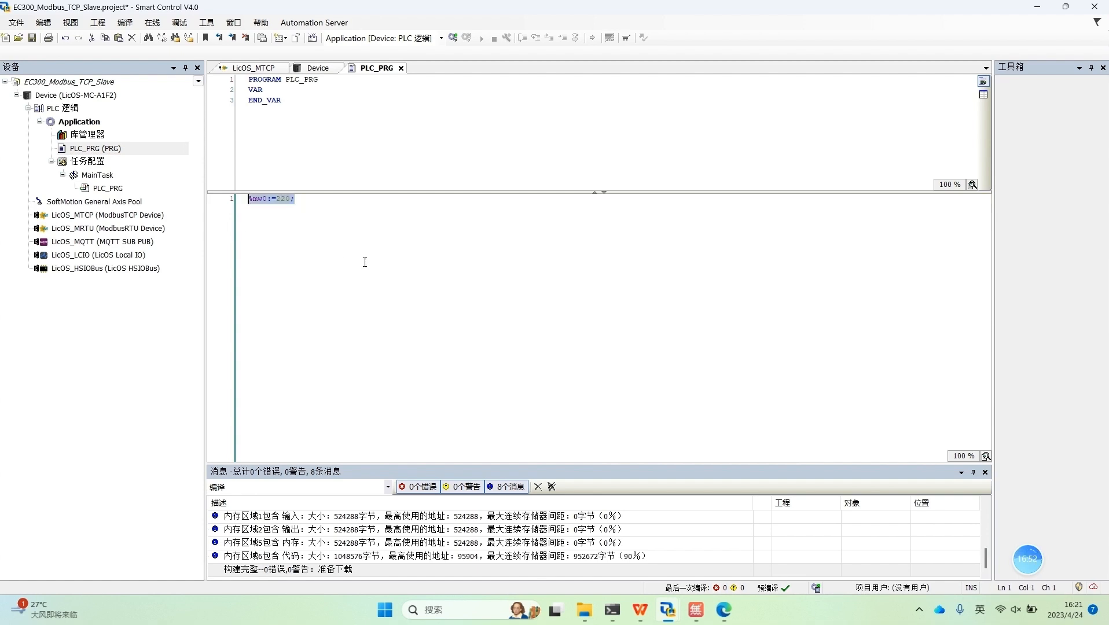
left_click(365, 262)
Step: Log in to the slave controller with 登录并下载 to download the new PLC_PRG code, and start its application
left_click(453, 38)
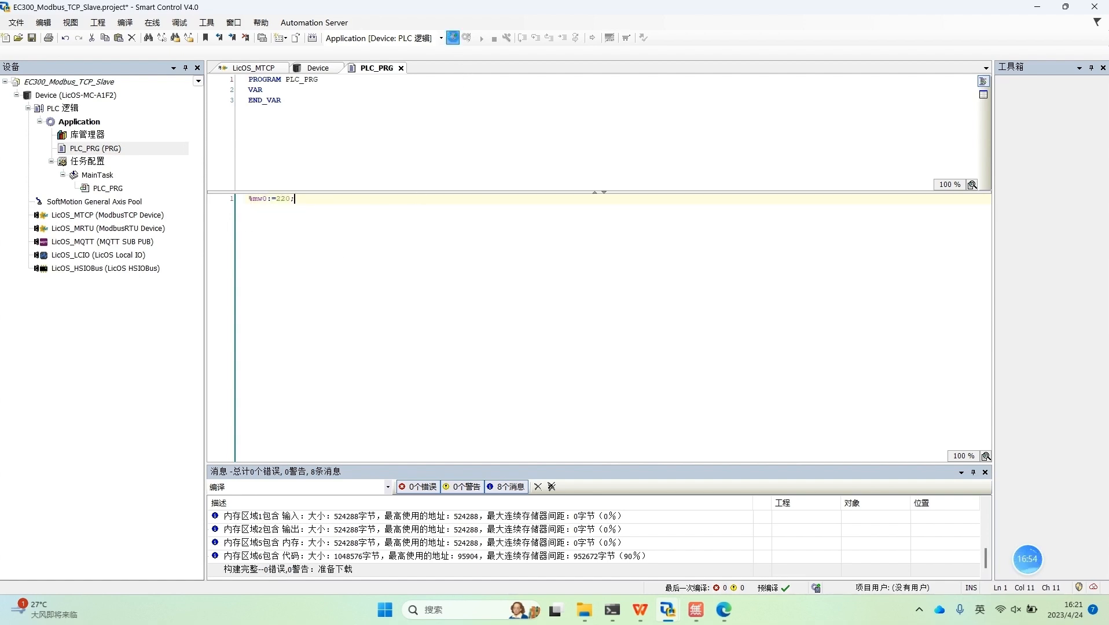
left_click(427, 301)
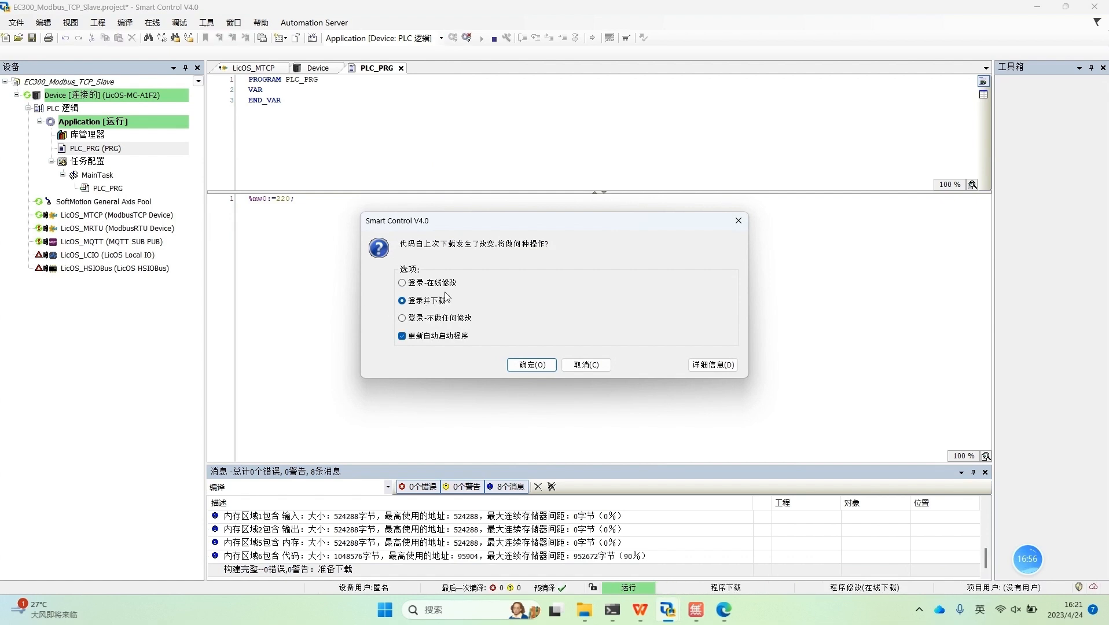
left_click(520, 362)
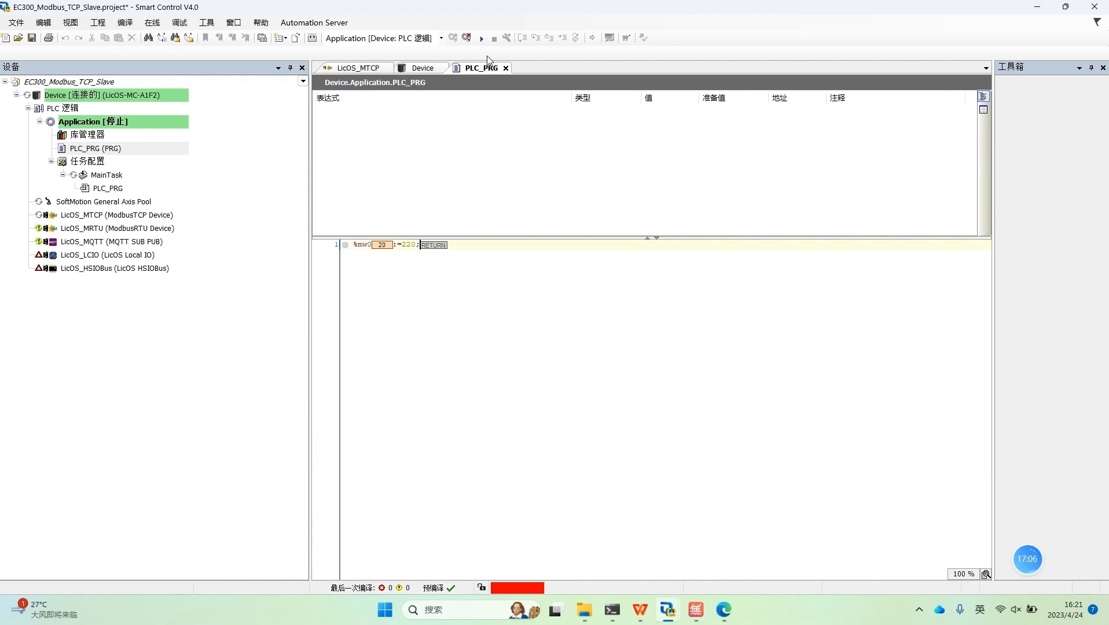
left_click(480, 37)
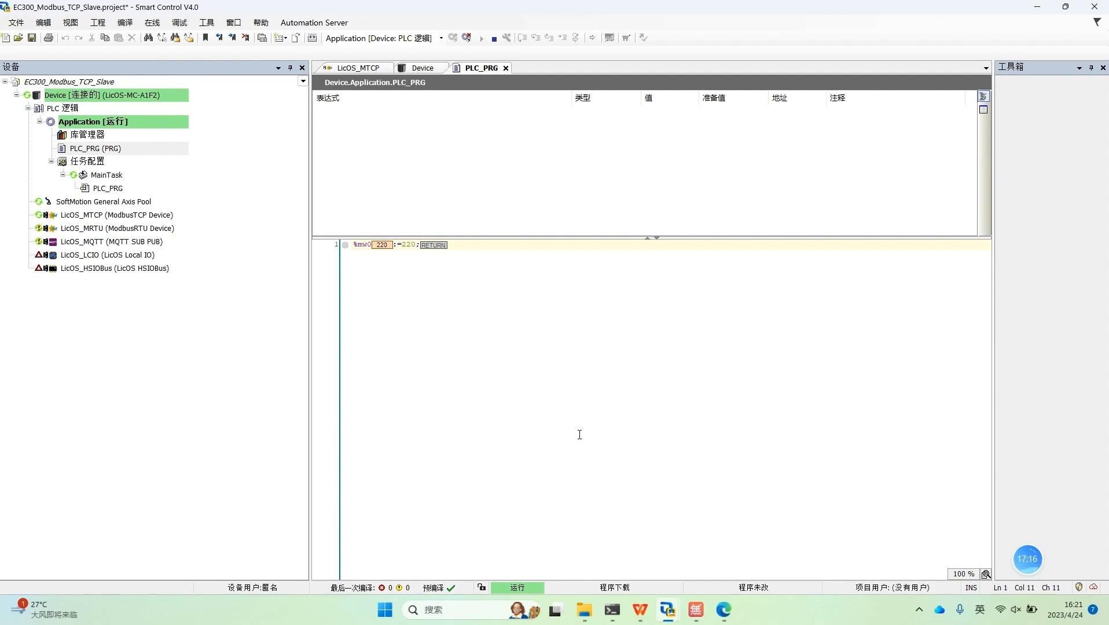
Step: Perform a warm reset (热复位) of the EC300-Modbus_TCP_Test application, restart it, and check the value read into Channel 0[0]
mouse_move(667, 611)
left_click(607, 558)
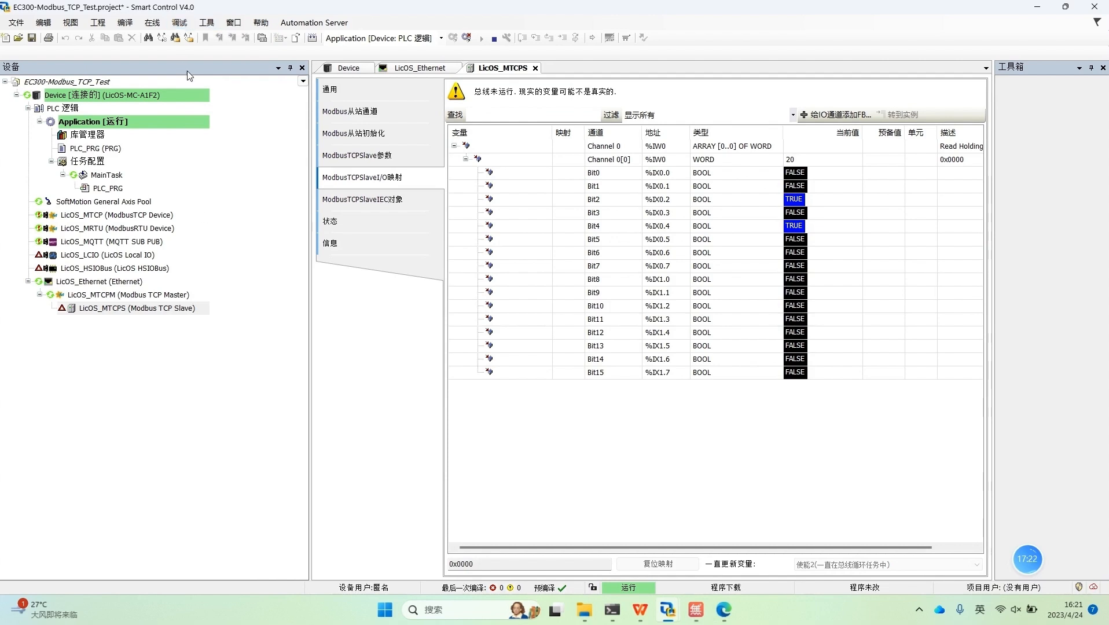
left_click(152, 23)
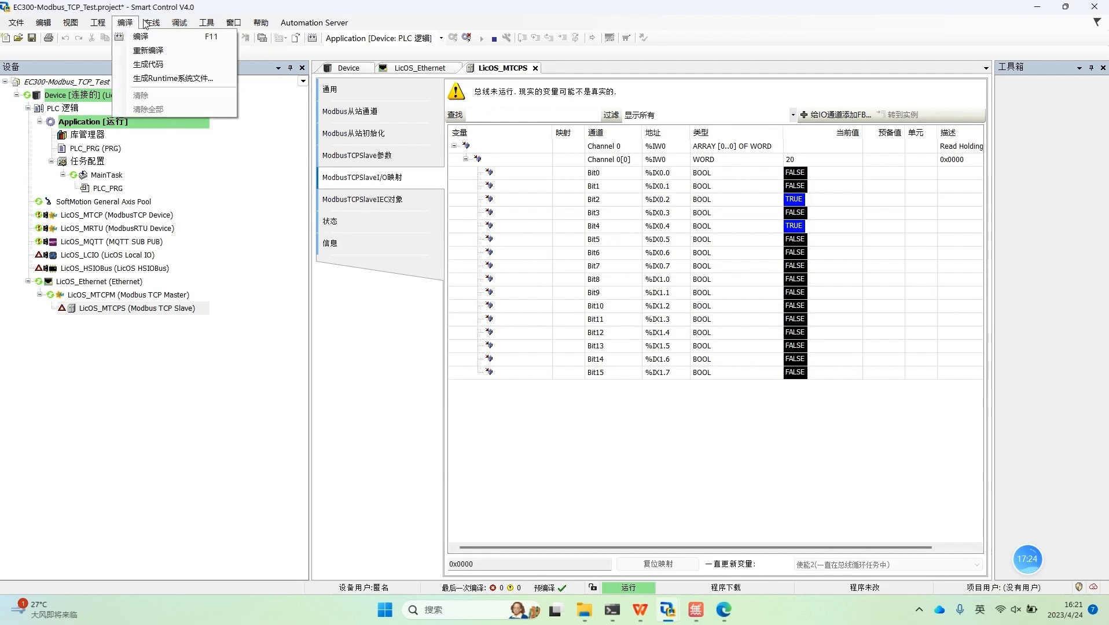
left_click(199, 142)
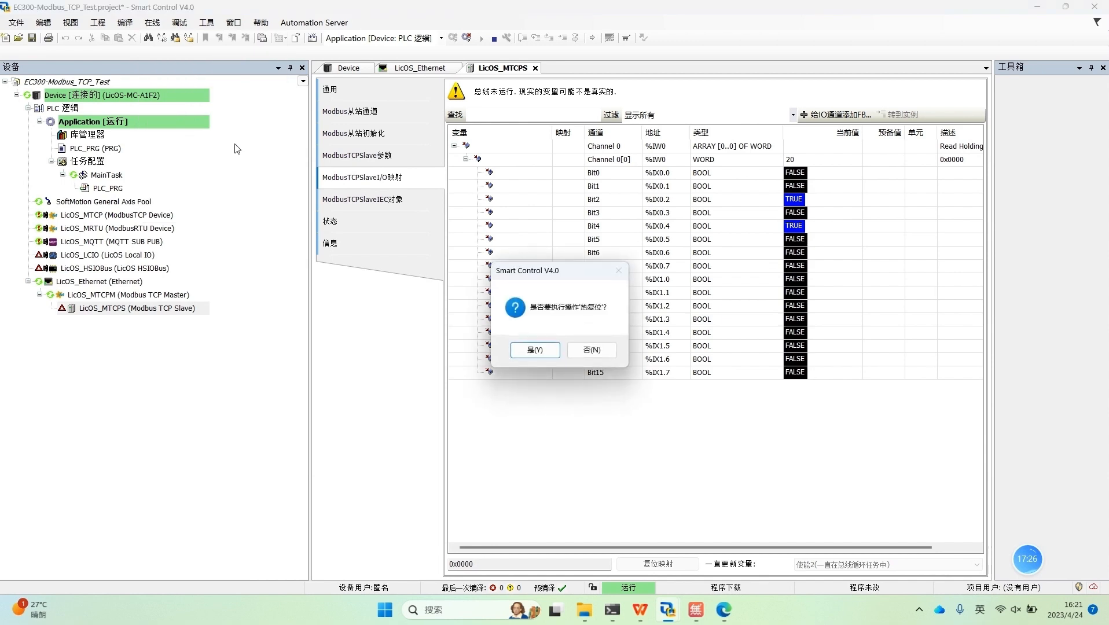
left_click(538, 349)
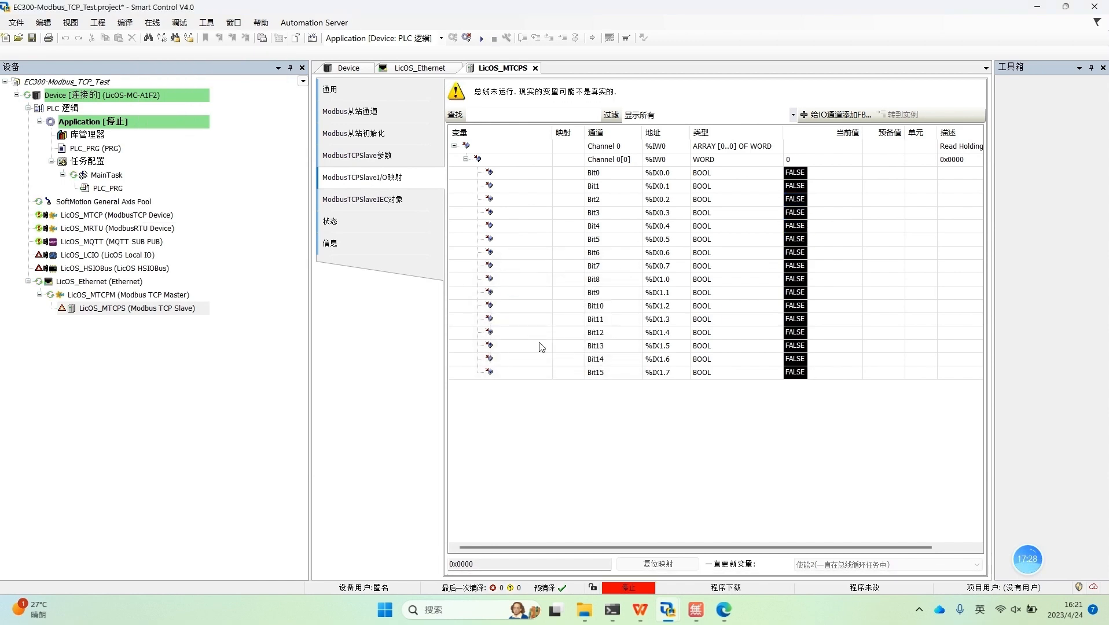
left_click(481, 38)
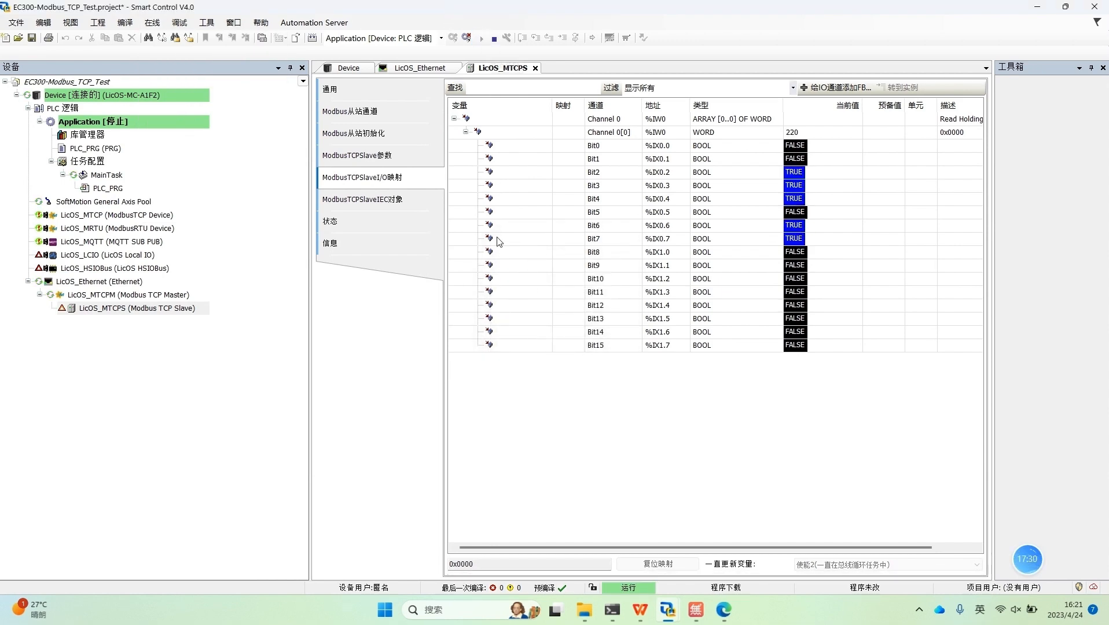
left_click(798, 137)
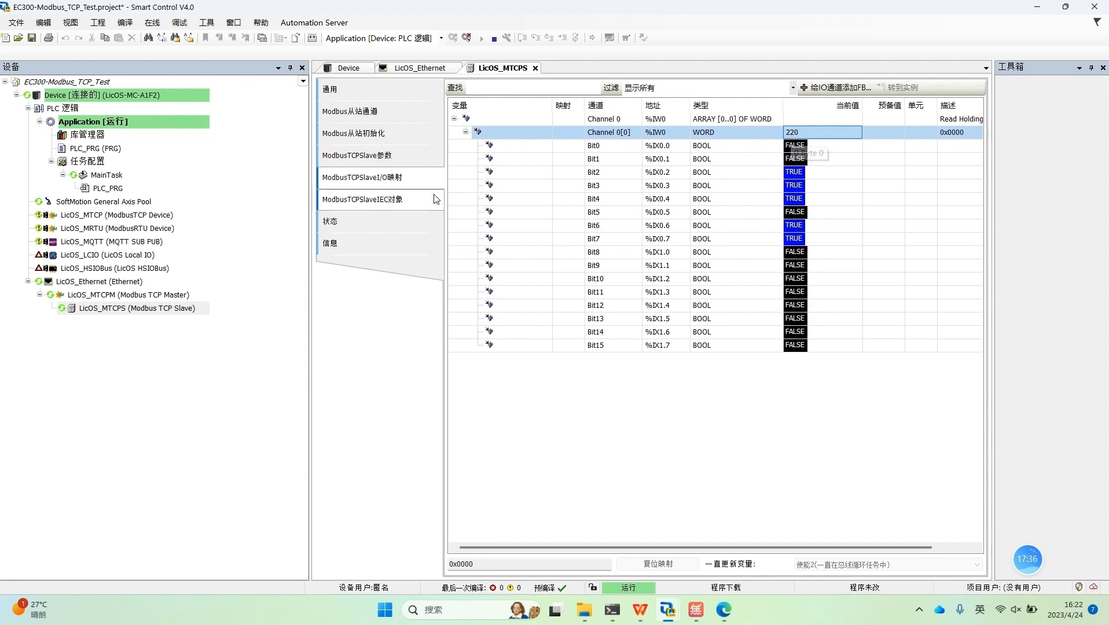
left_click(667, 446)
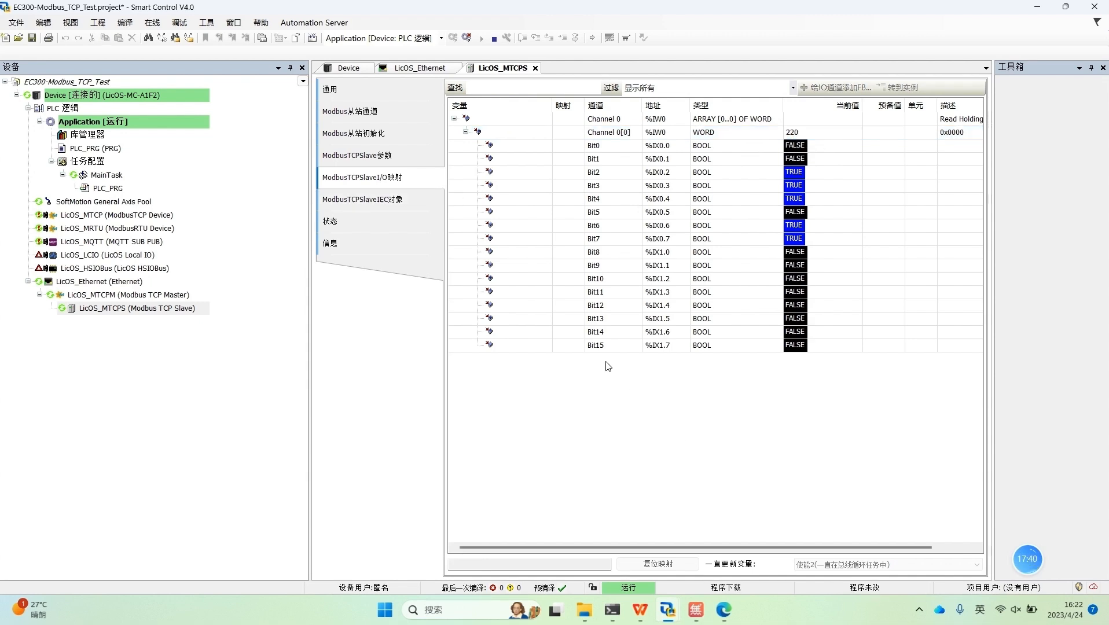
Step: Log out and add slave channel Channel 1 with access type Write Multiple Registers (函数代码 16), write offset 1 and length 1
left_click(466, 37)
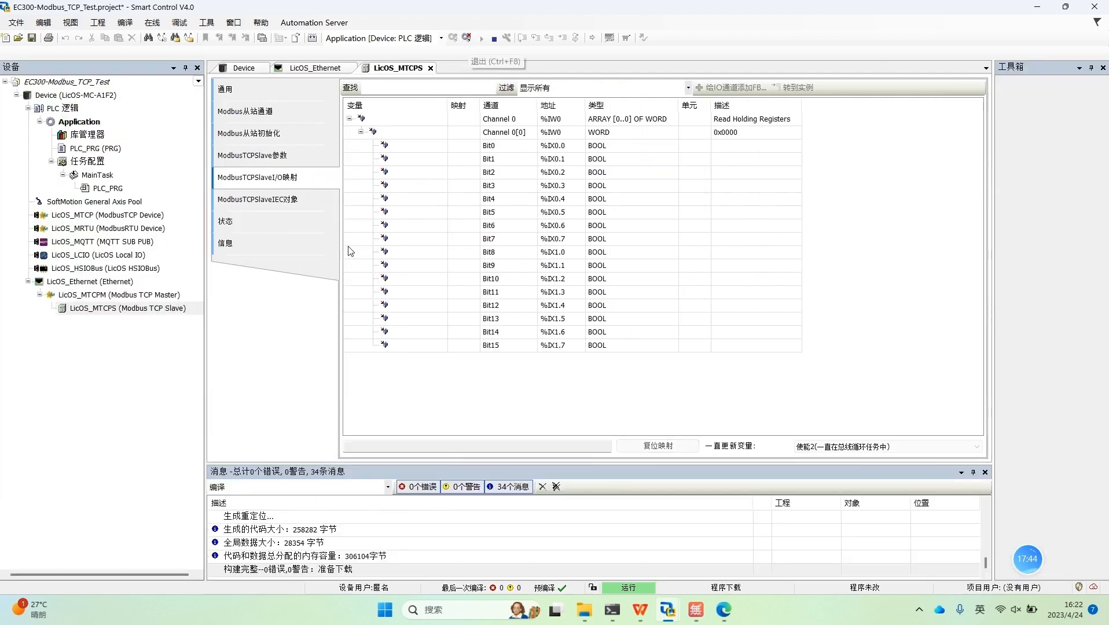
left_click(286, 115)
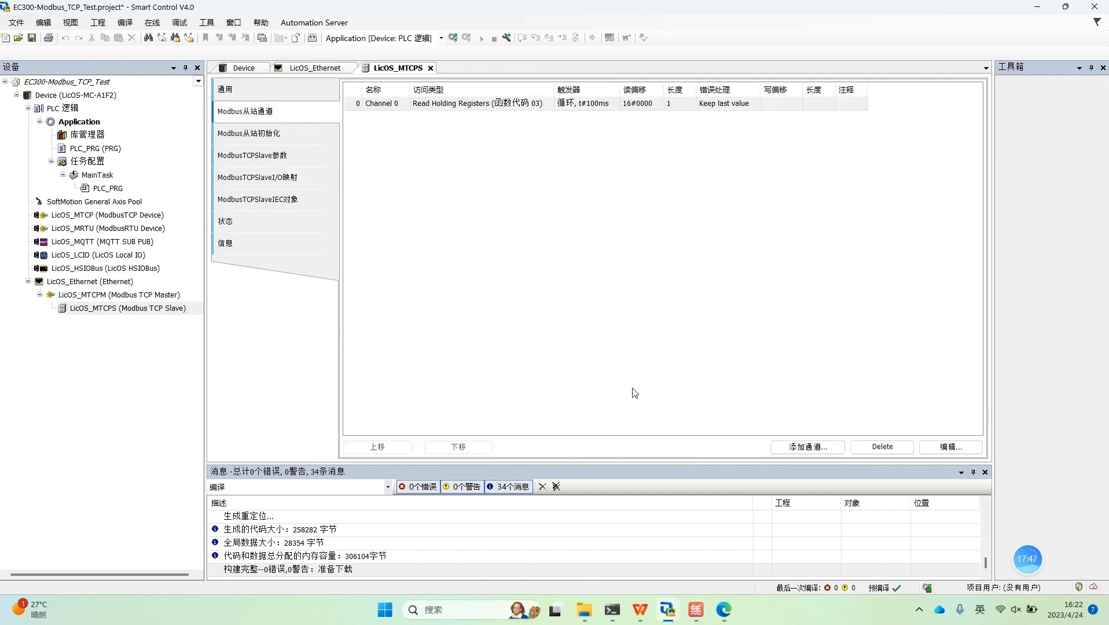
left_click(793, 449)
left_click(643, 227)
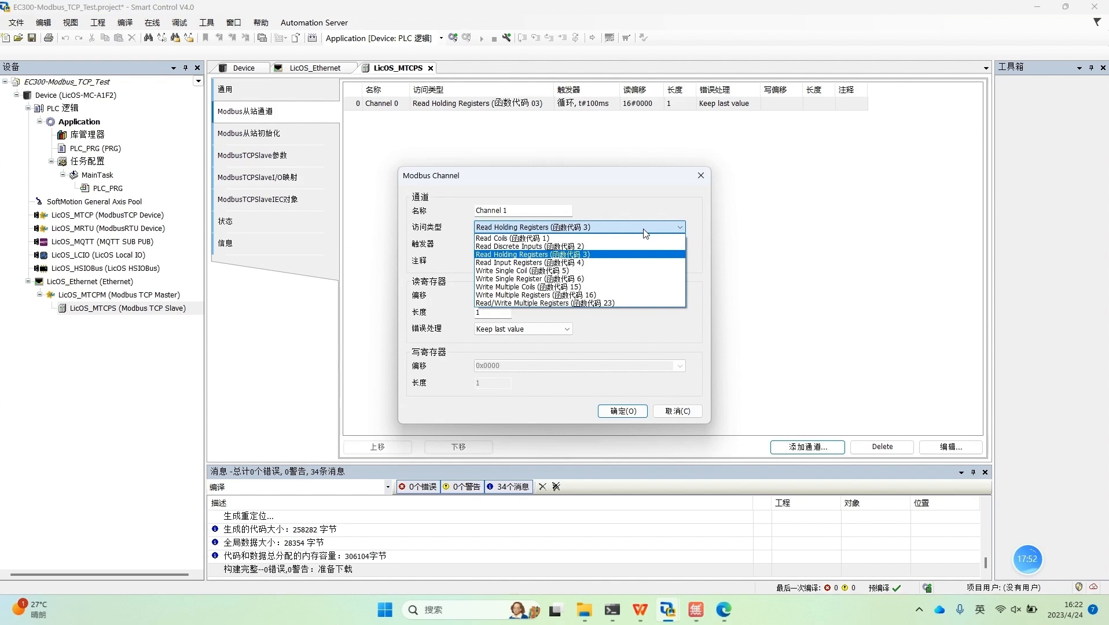
left_click(544, 297)
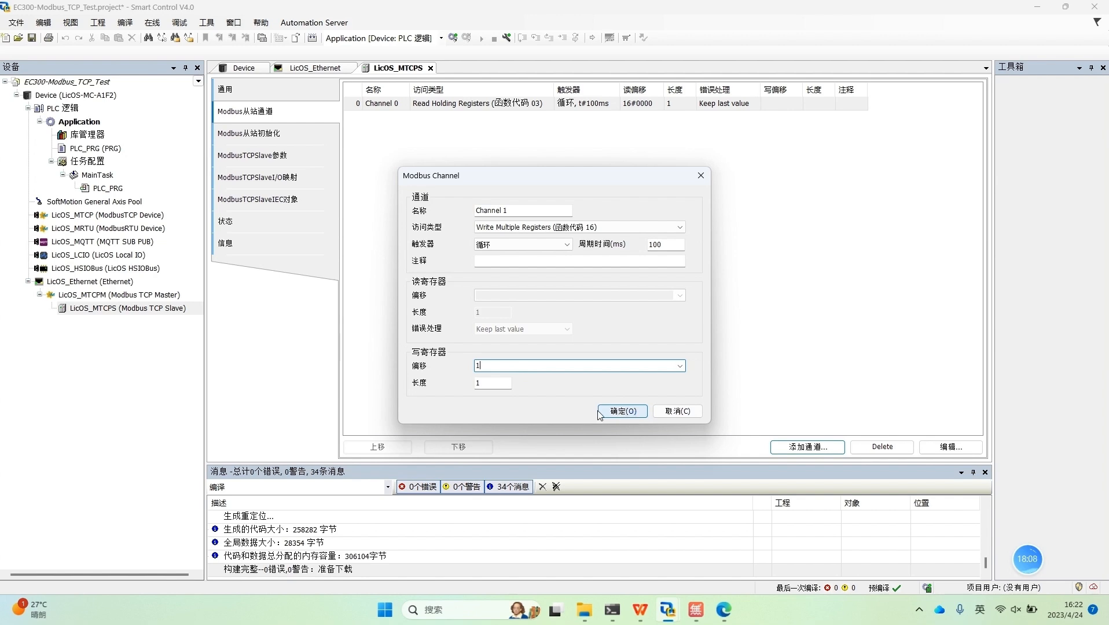
double_click(491, 368)
left_click(629, 416)
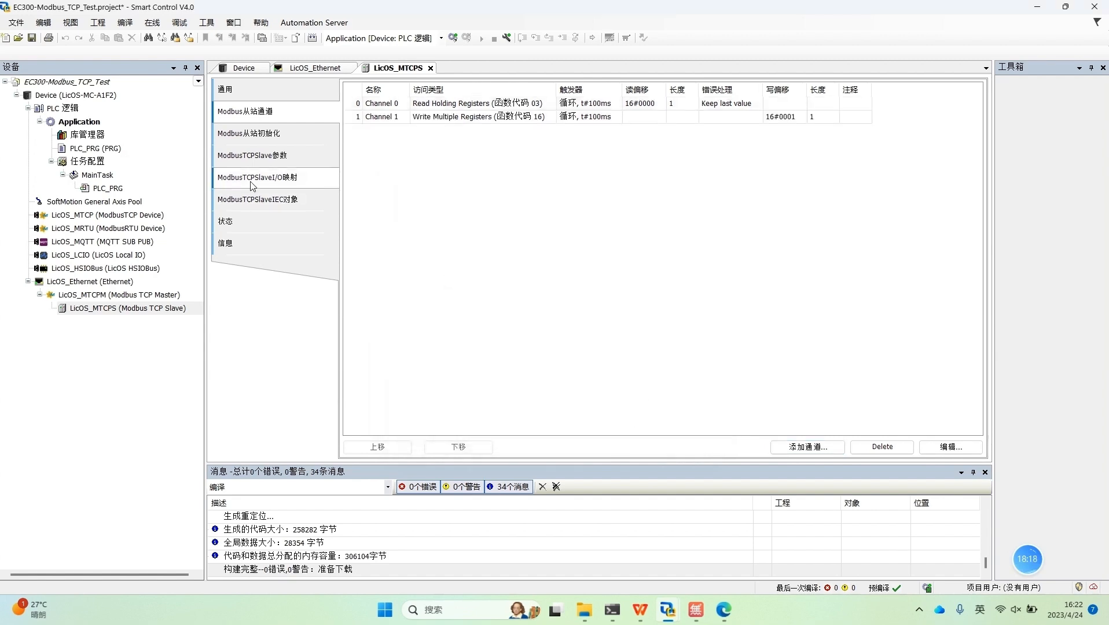
Step: Examine the Channel 1 entry in the ModbusTCPSlave I/O mapping, including its output address and individual bits
left_click(252, 180)
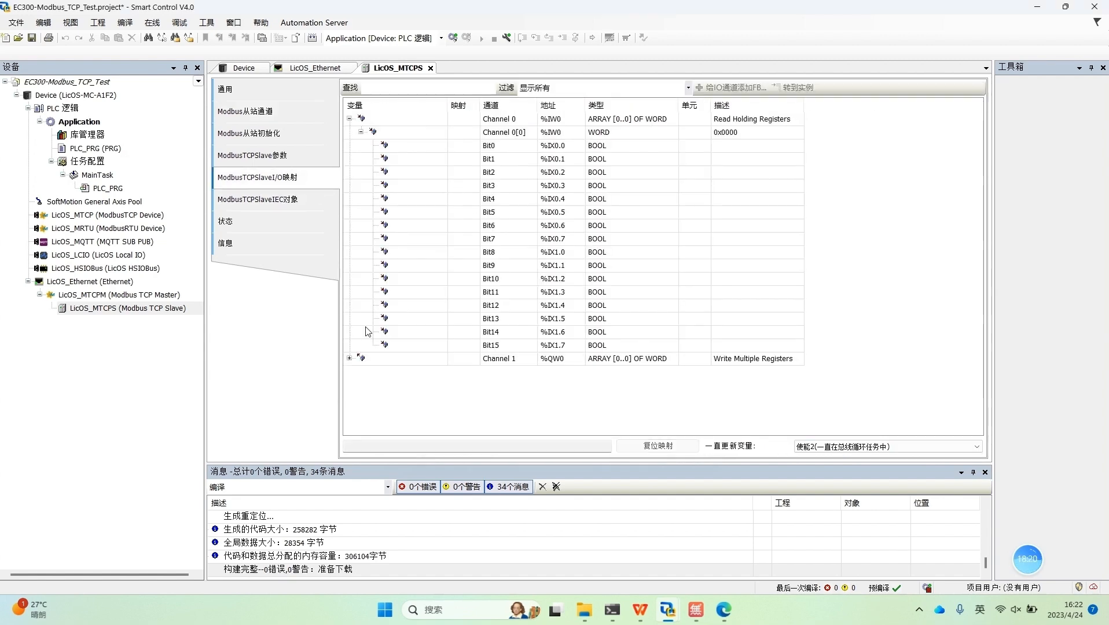
left_click(349, 358)
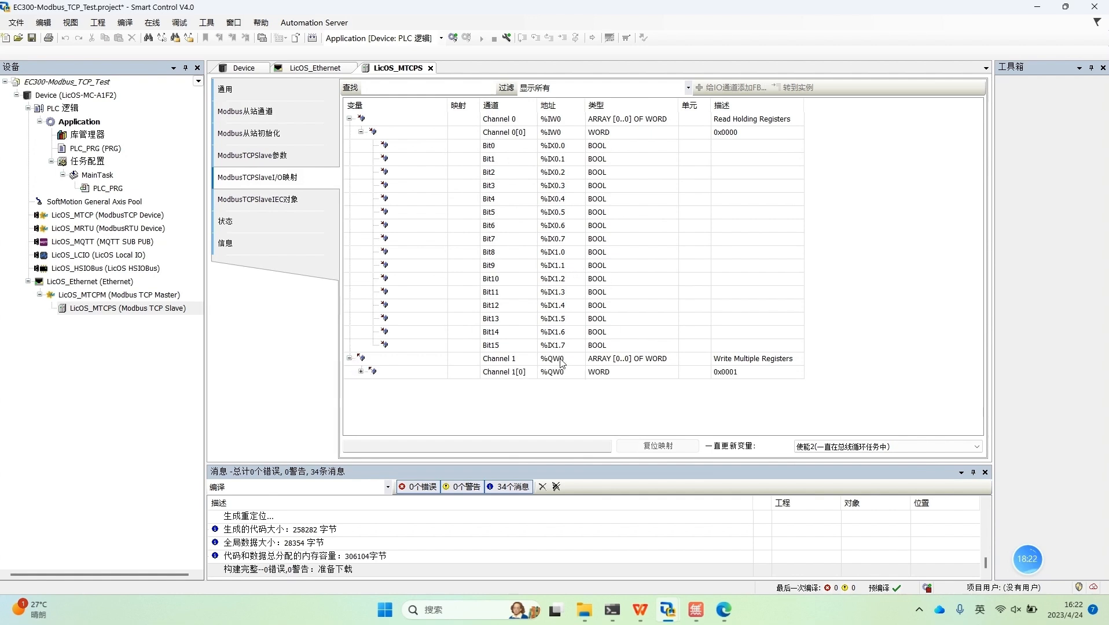
left_click(562, 373)
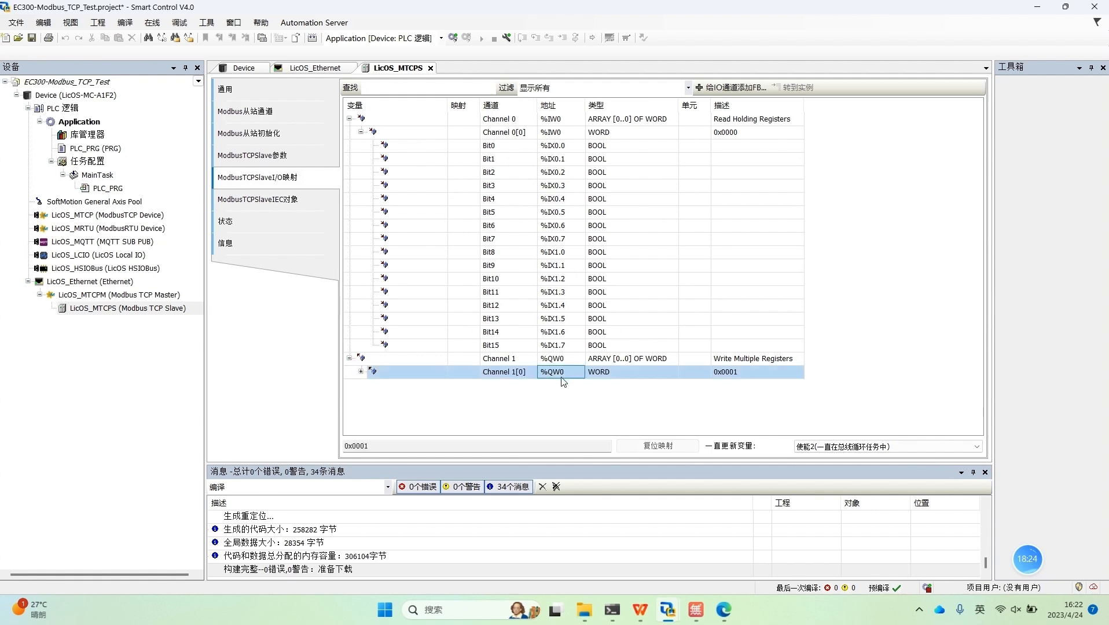
left_click(868, 446)
left_click(821, 471)
left_click(520, 413)
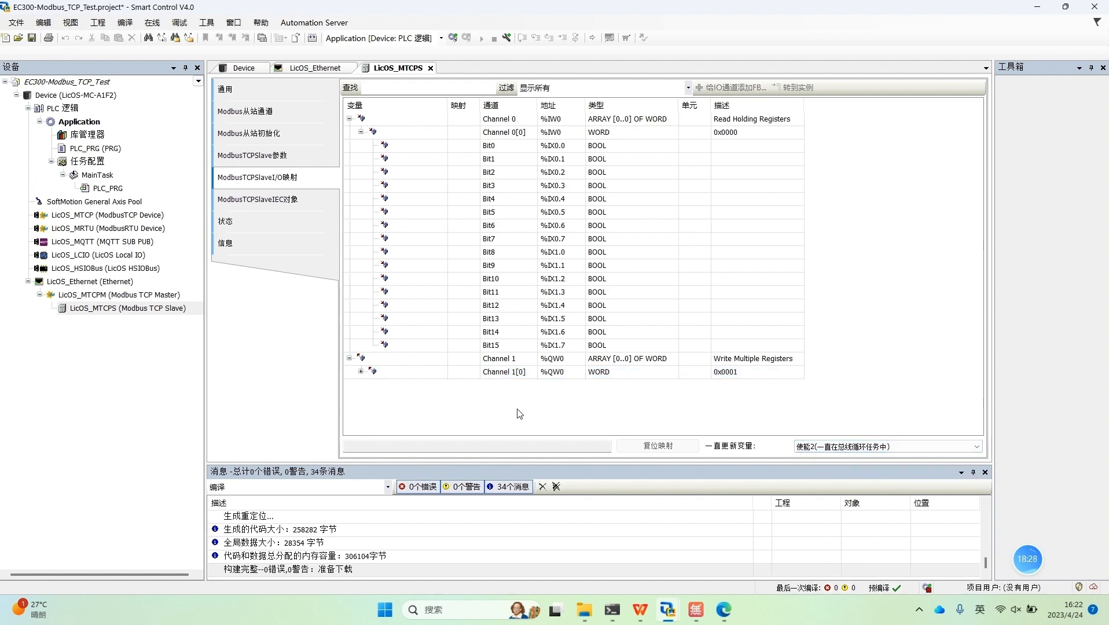
left_click(360, 371)
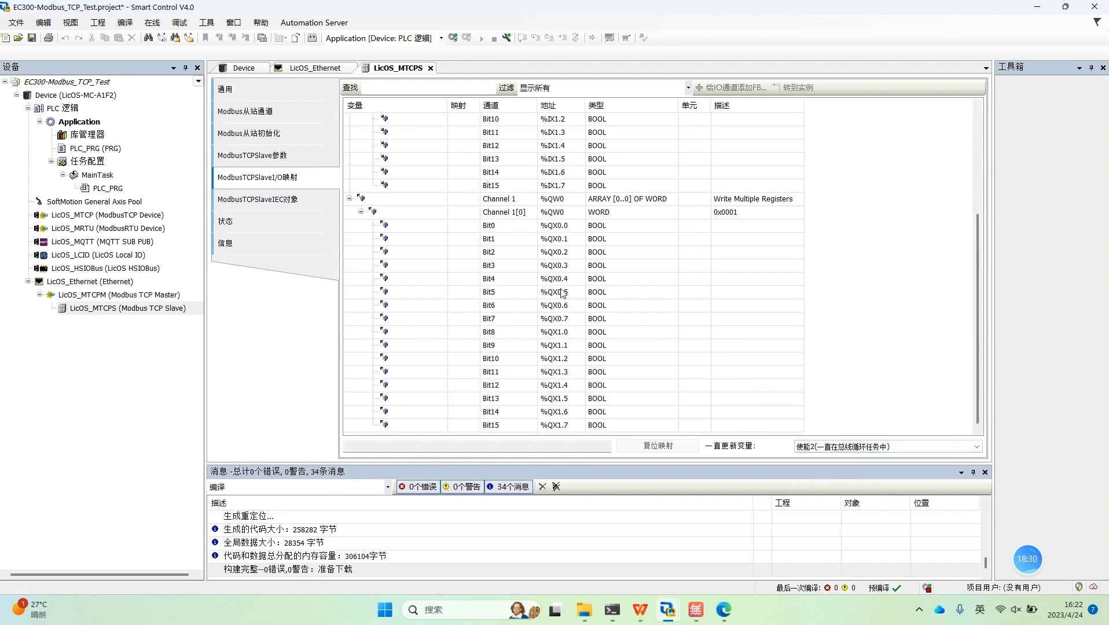
left_click(361, 212)
left_click(563, 375)
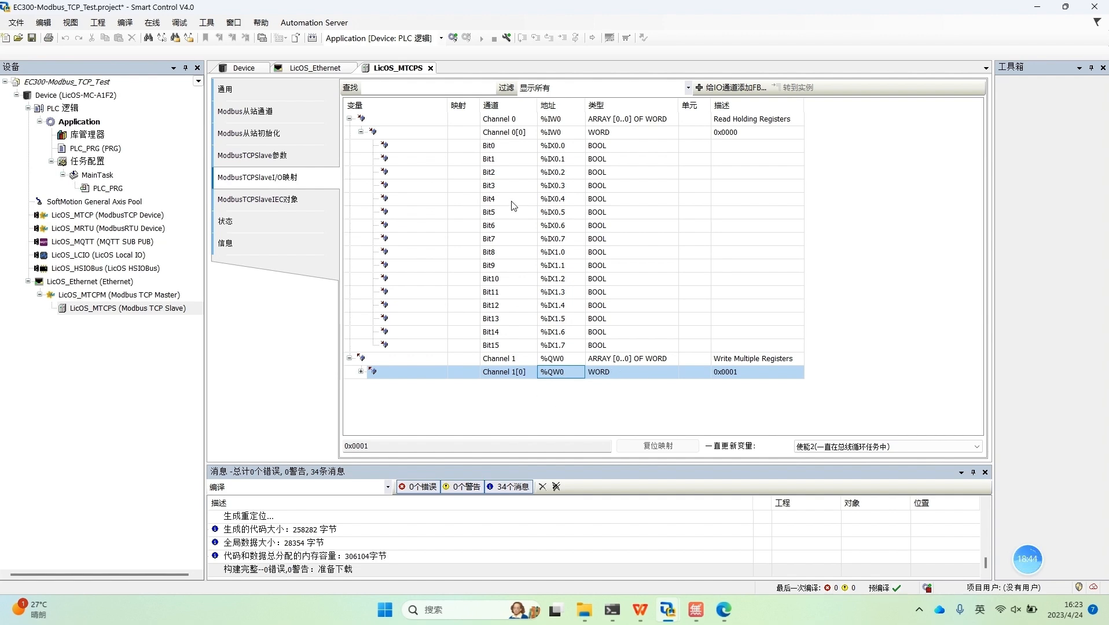
Step: Log in to the master controller with the changed channels downloaded, start the application, and expand Channel 1[0] in the I/O mapping
left_click(453, 38)
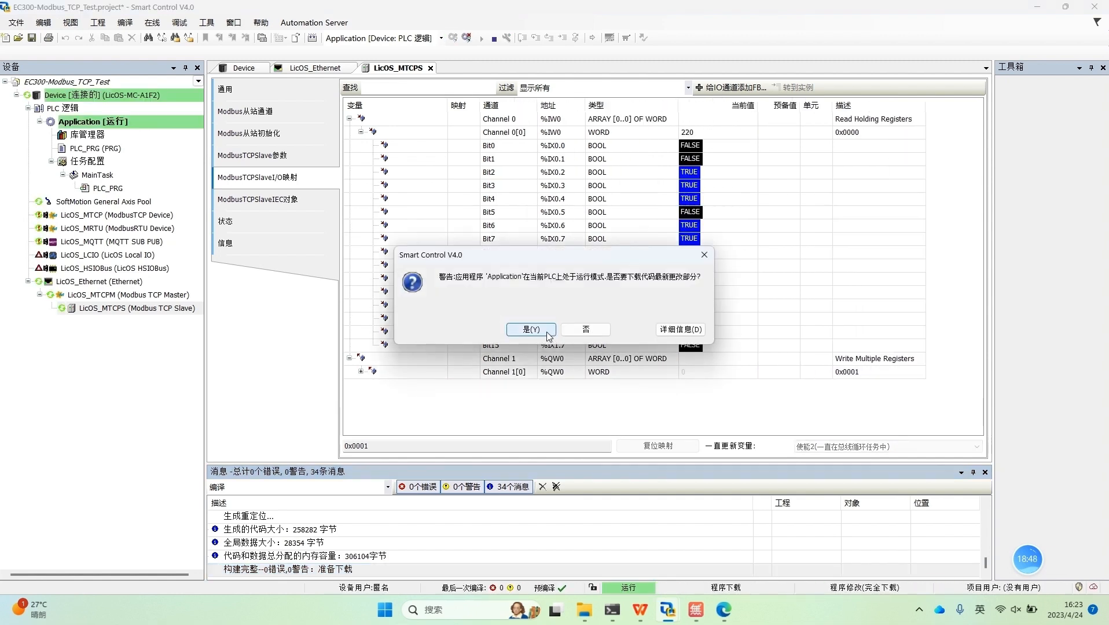
left_click(530, 329)
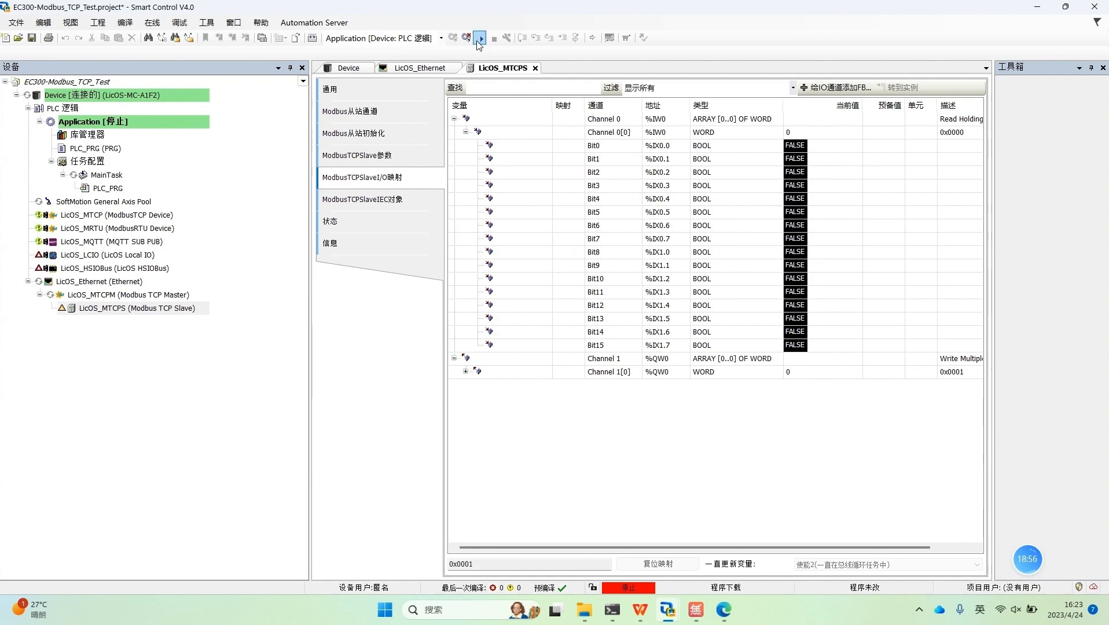
left_click(480, 38)
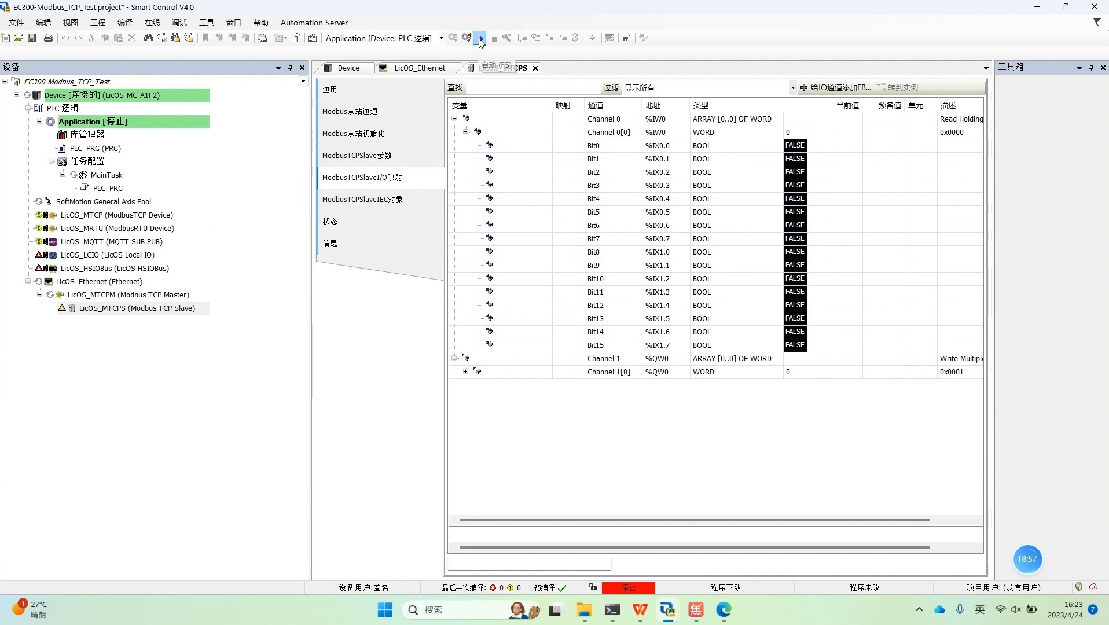
left_click(465, 371)
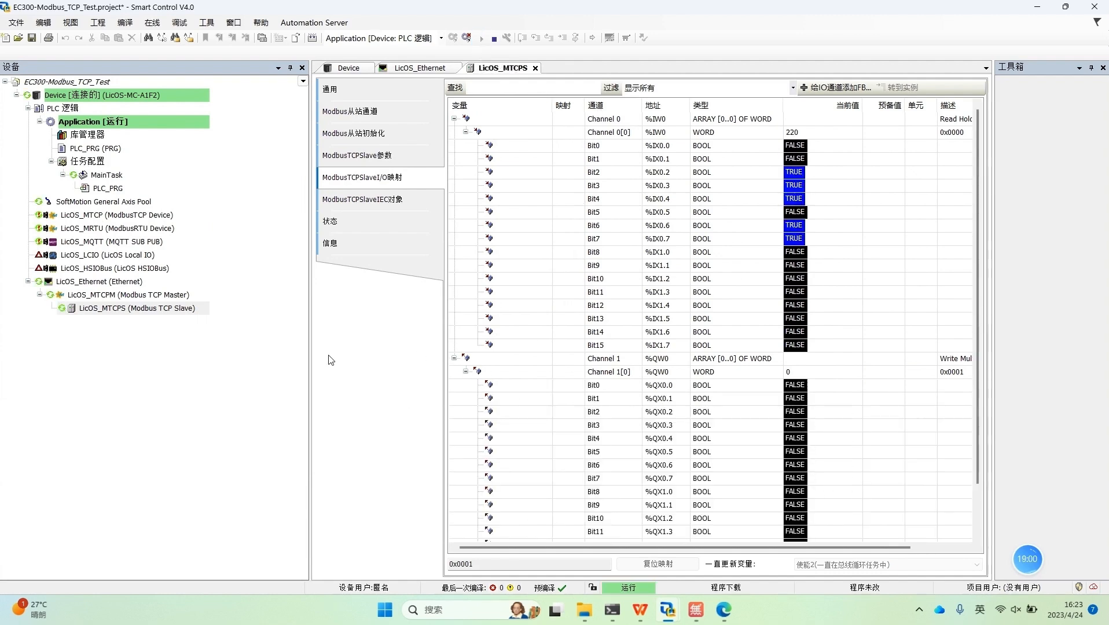
left_click_drag(311, 365, 348, 367)
Step: Switch to the EC300_Modbus_TCP_Slave project, log out, and declare VAR1 :WORD; in the variable section of PLC_PRG
mouse_move(668, 612)
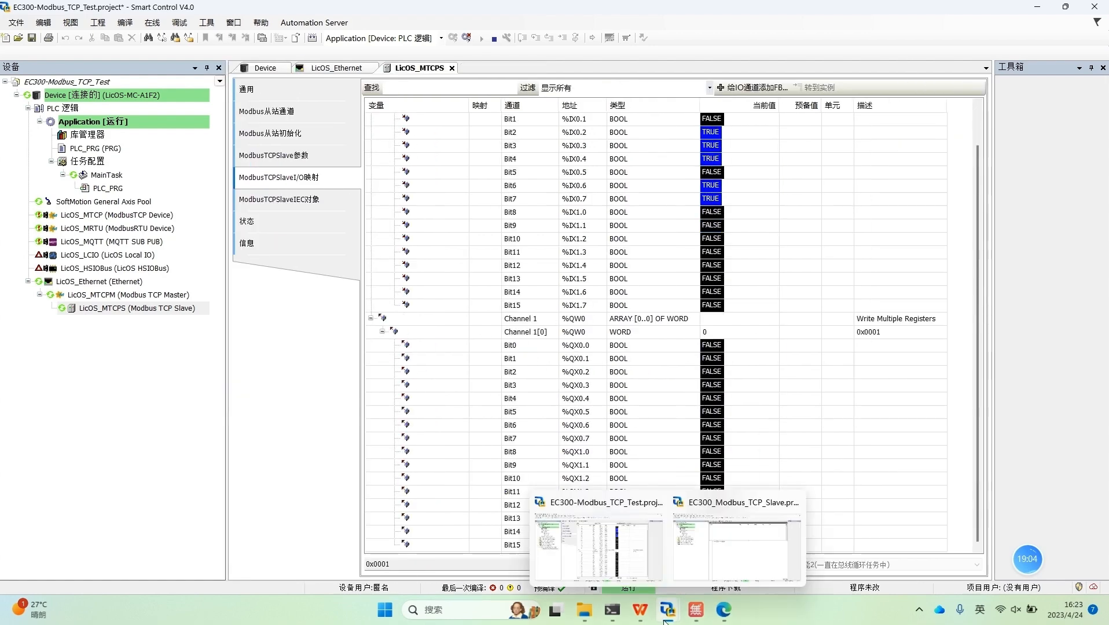
left_click(750, 556)
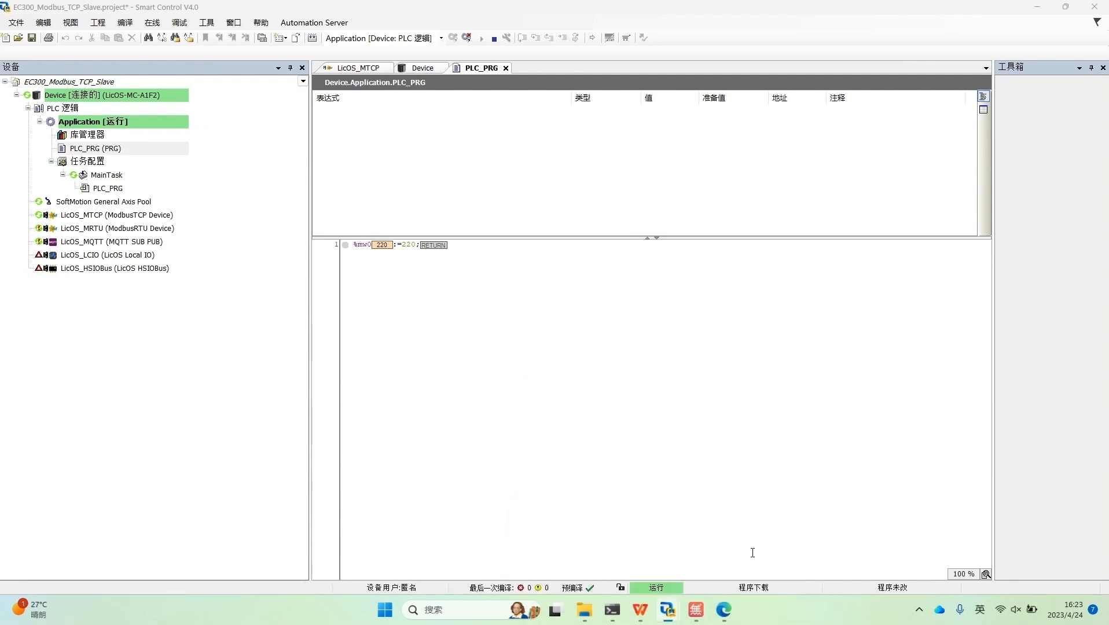
left_click(467, 38)
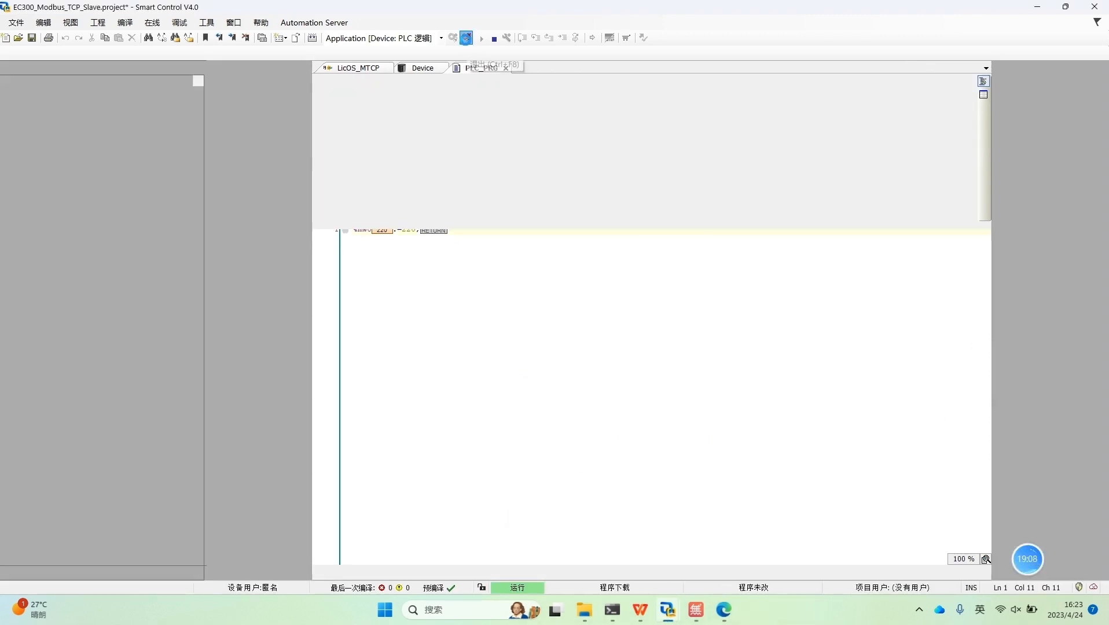
left_click(269, 92)
key("Return")
key("Return")
key("Return")
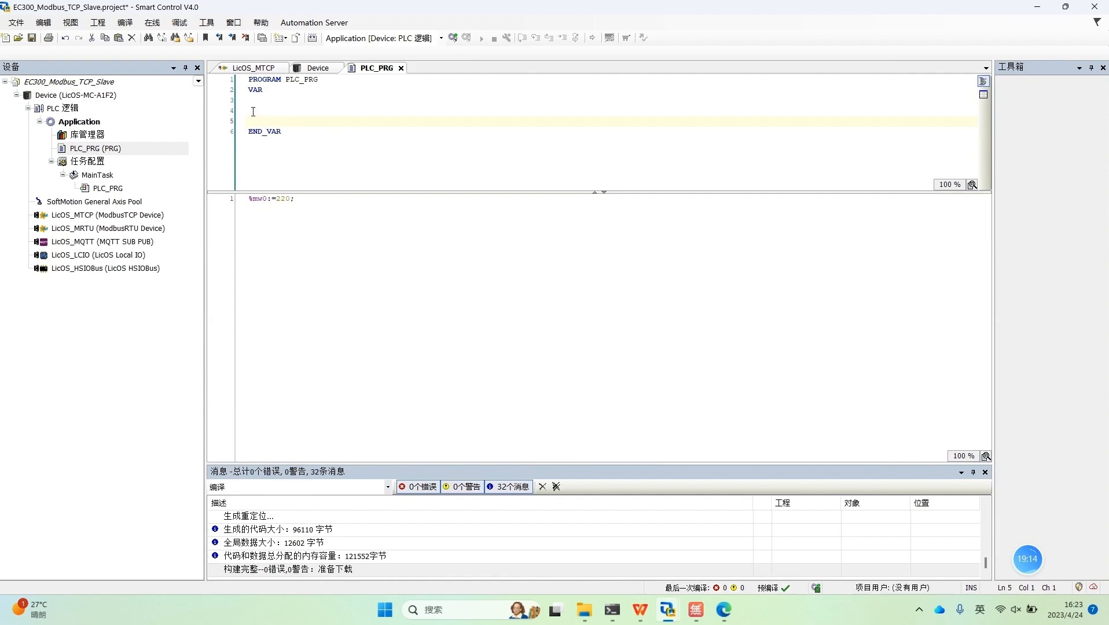
type("VAR1 : WORD;")
left_click(287, 251)
Step: Duplicate the VAR1 declaration on the following line and rename the copy as VAR2 :WORD;
left_click_drag(305, 113, 248, 111)
key("ctrl+c")
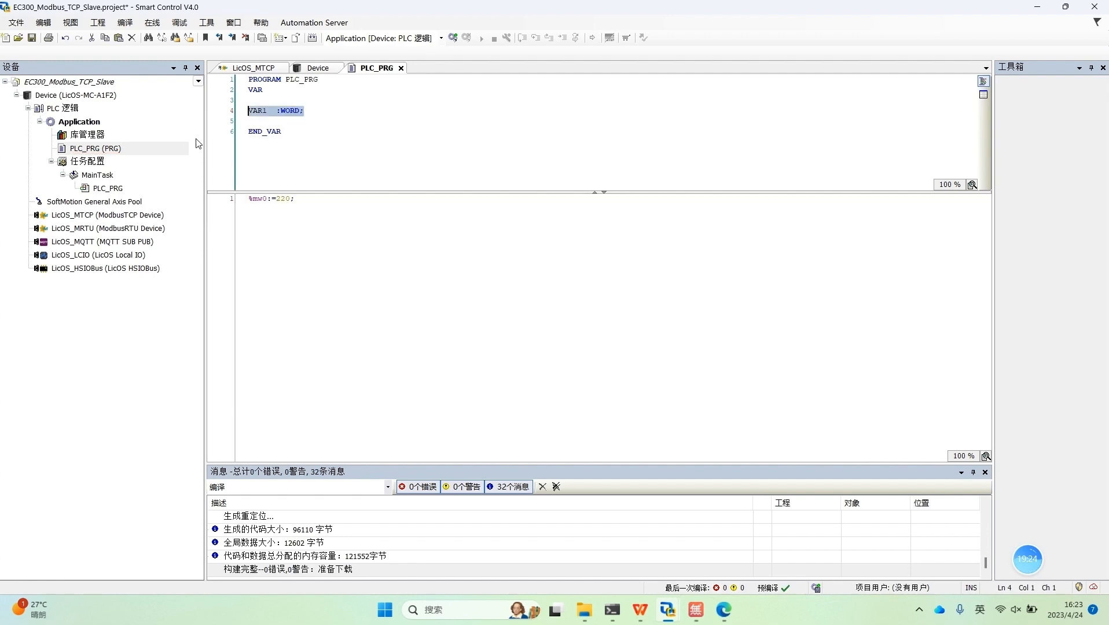
left_click(253, 122)
key("ctrl+v")
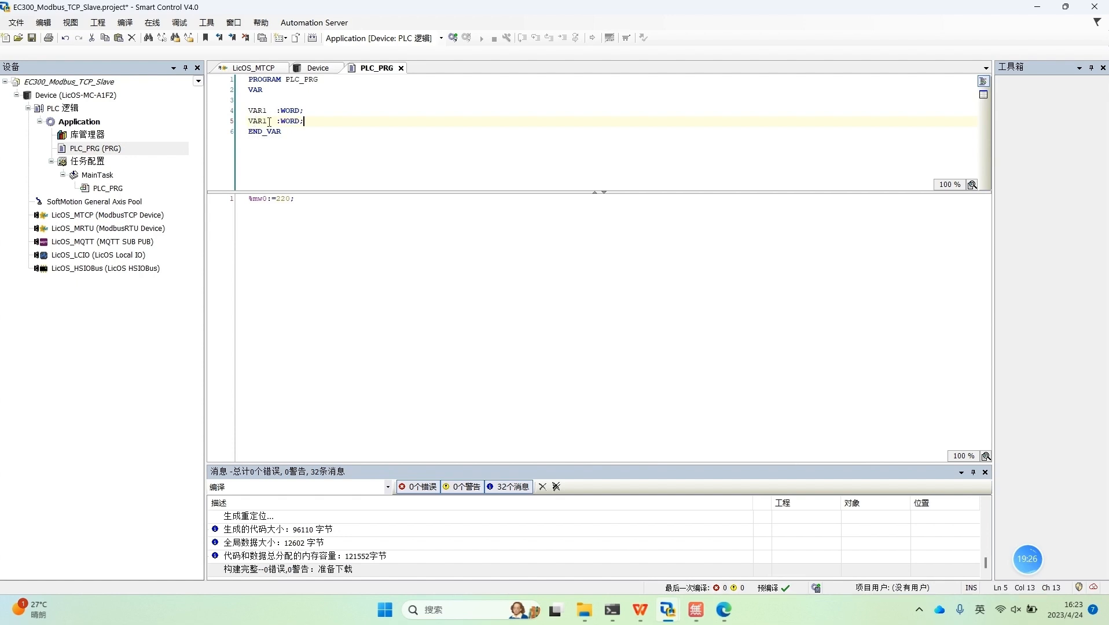
left_click(267, 122)
key("BackSpace")
type("2")
key("End")
Step: Add the assignment VAR1:=%MW1; on the second code line of PLC_PRG
double_click(258, 112)
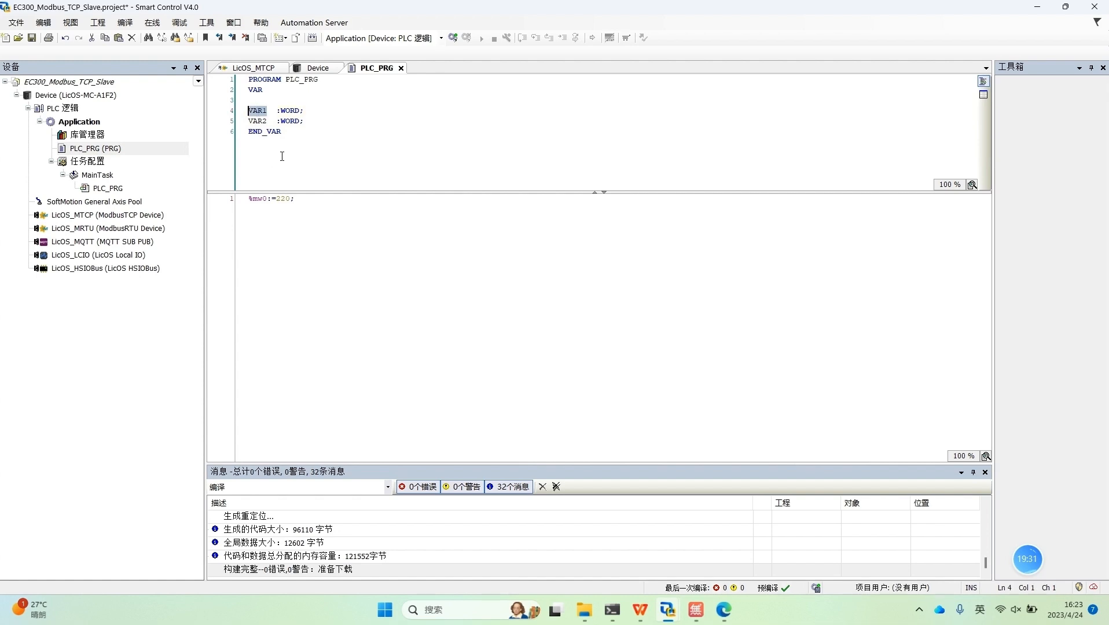
left_click(256, 214)
key("Return")
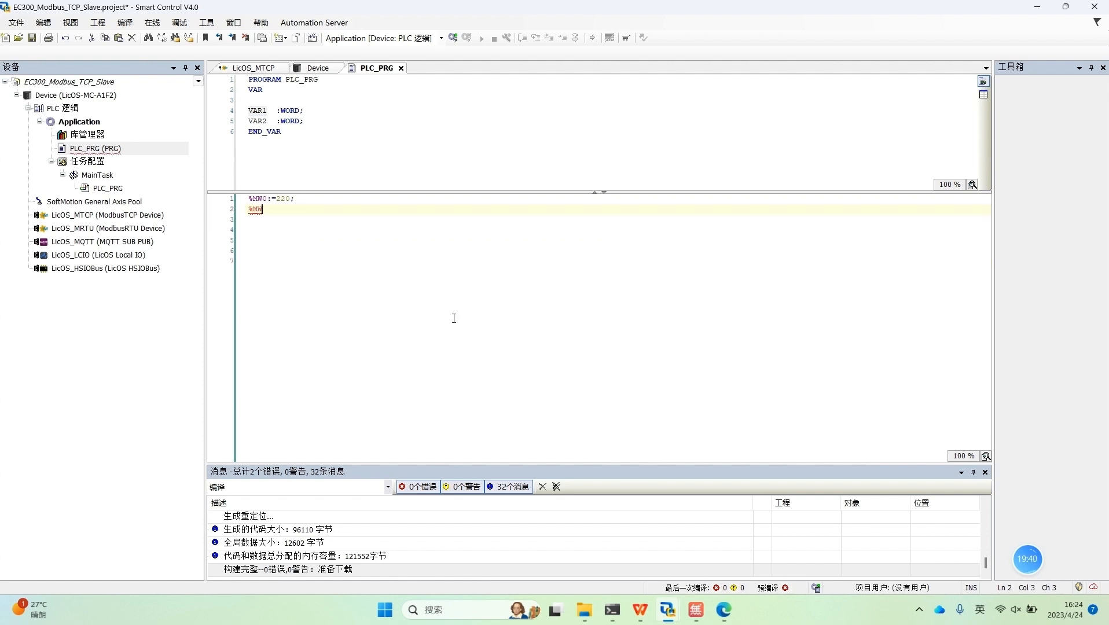
type("%MW1=;")
key("BackSpace")
double_click(258, 110)
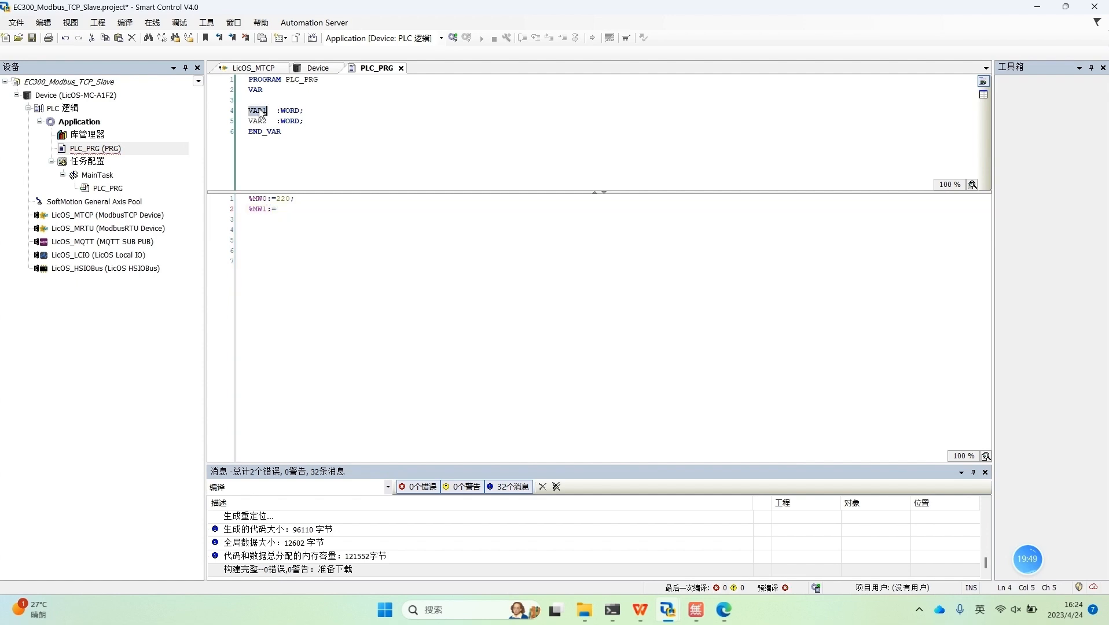
left_click(284, 210)
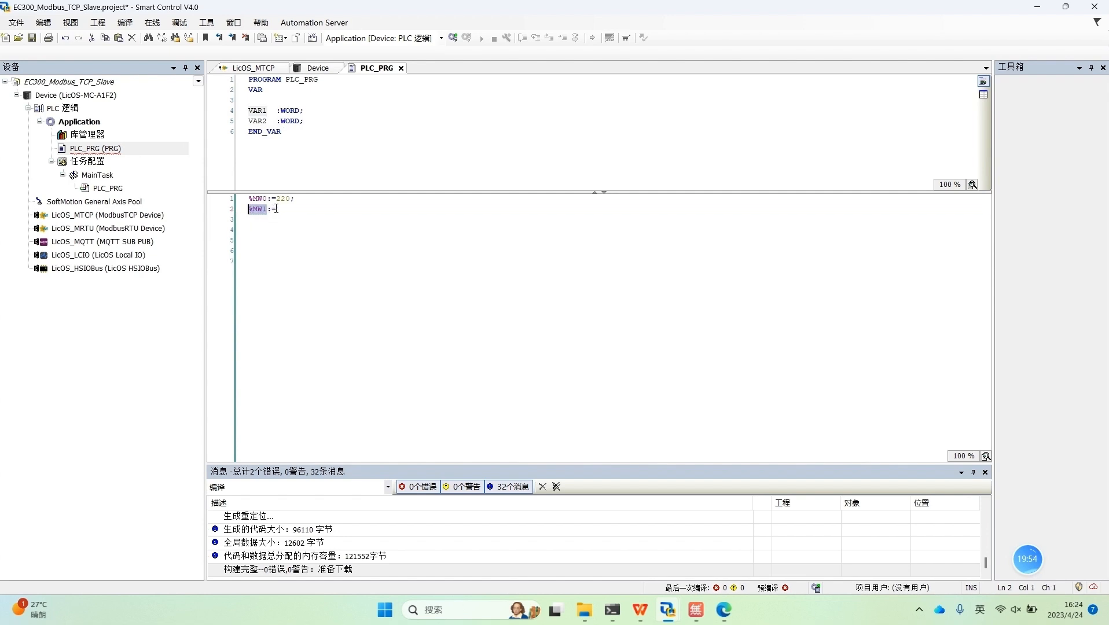
type("%MW1")
left_click_drag(268, 111, 248, 111)
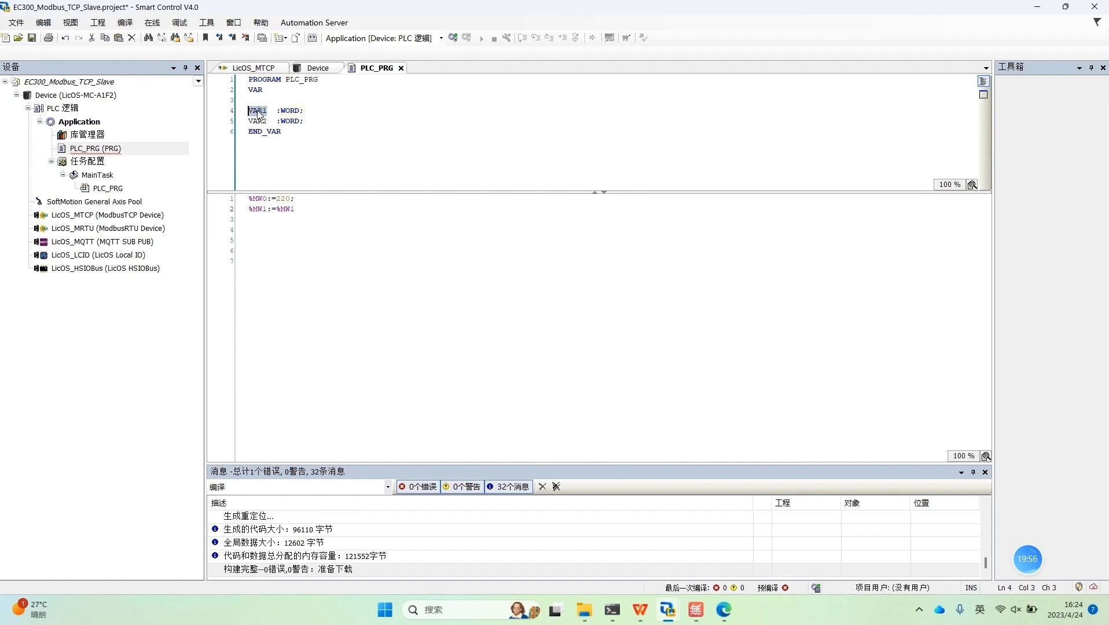
left_click_drag(262, 210, 246, 212)
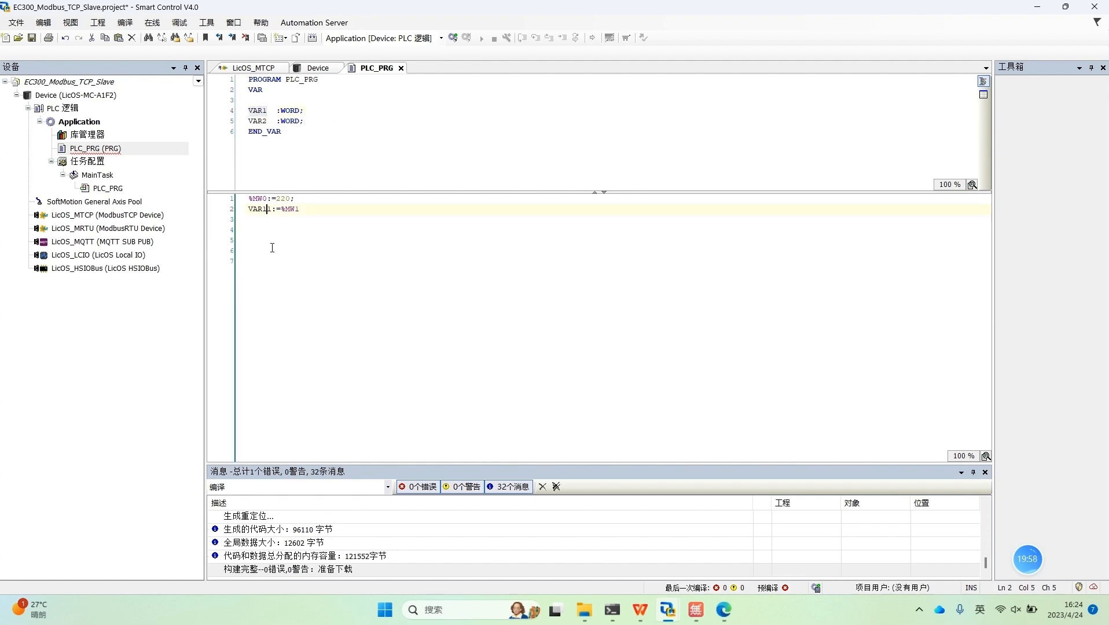
left_click(276, 211)
key("BackSpace")
left_click(298, 209)
left_click(301, 223)
Step: Copy the VAR1 assignment to the third code line and change it to VAR2:=%MW2;
left_click_drag(300, 209, 246, 210)
left_click(288, 217)
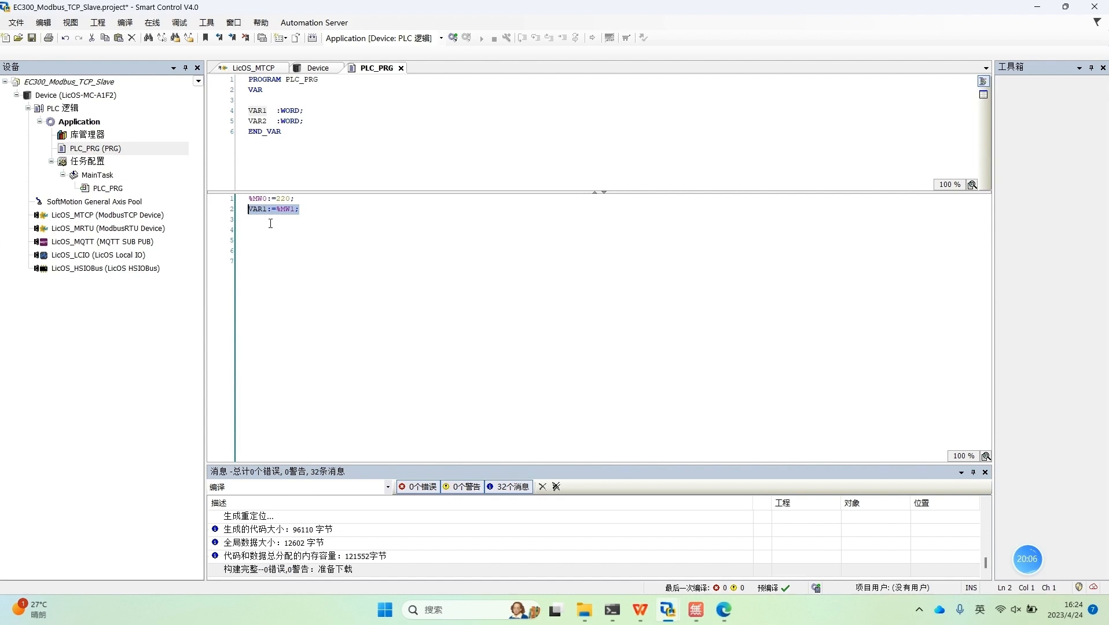
key("ctrl+c")
left_click(253, 221)
key("ctrl+v")
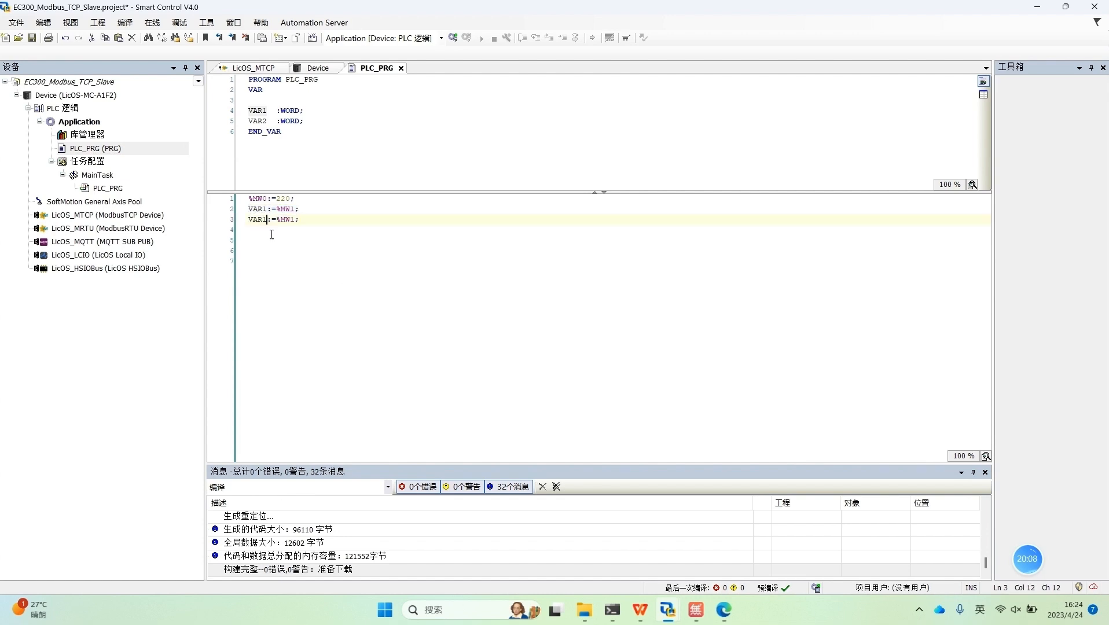
key("BackSpace")
type("2")
left_click(294, 220)
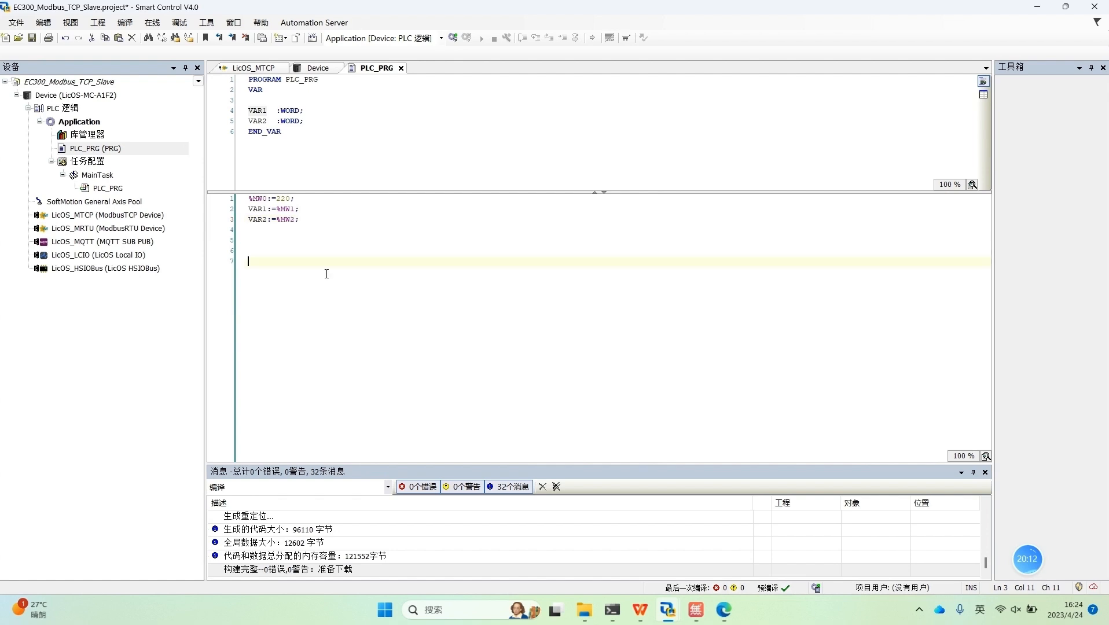
Step: Log in to the slave controller with 登录并下载 to download the VAR1 and VAR2 code, and start its application
left_click(453, 38)
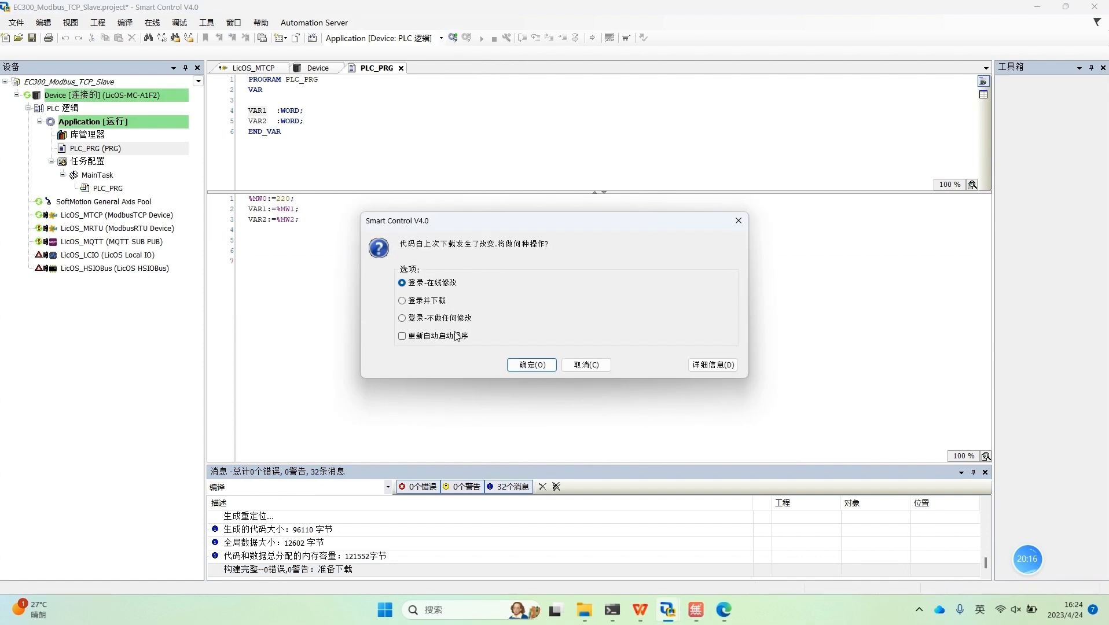
left_click(447, 306)
left_click(527, 365)
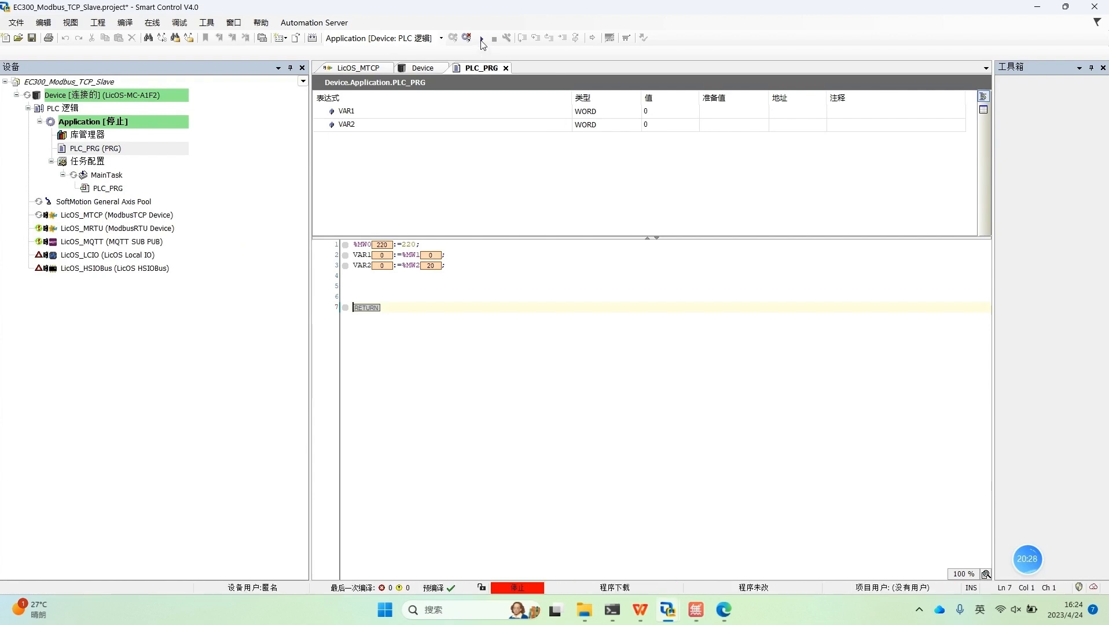
left_click(481, 38)
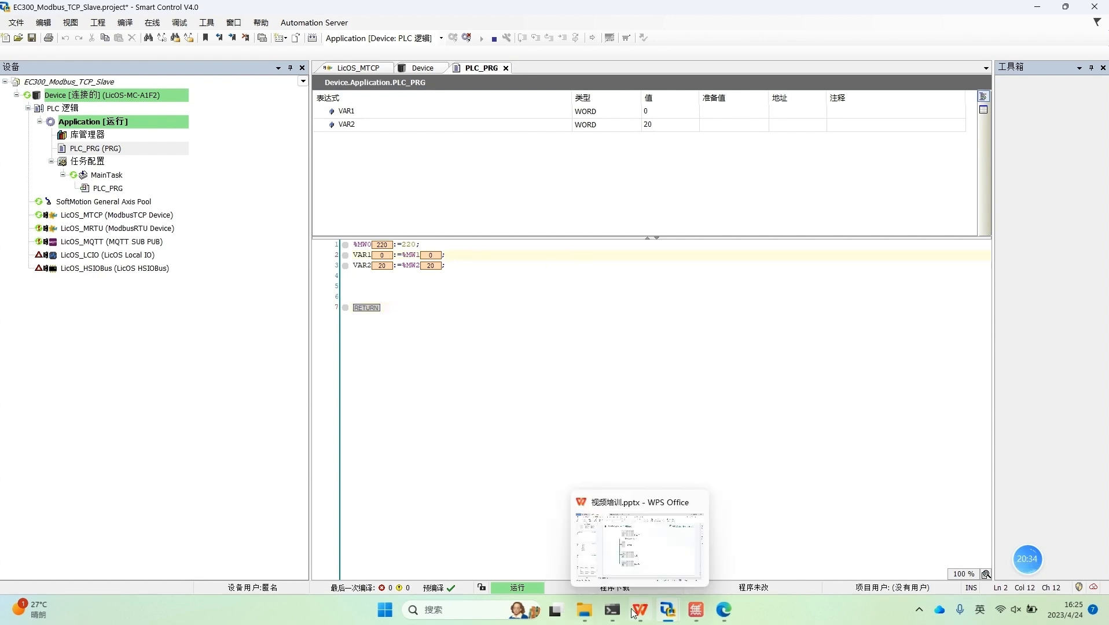
Step: Switch to the EC300-Modbus_TCP_Test project, perform a warm reset of its application, and start it again
mouse_move(673, 614)
left_click(599, 541)
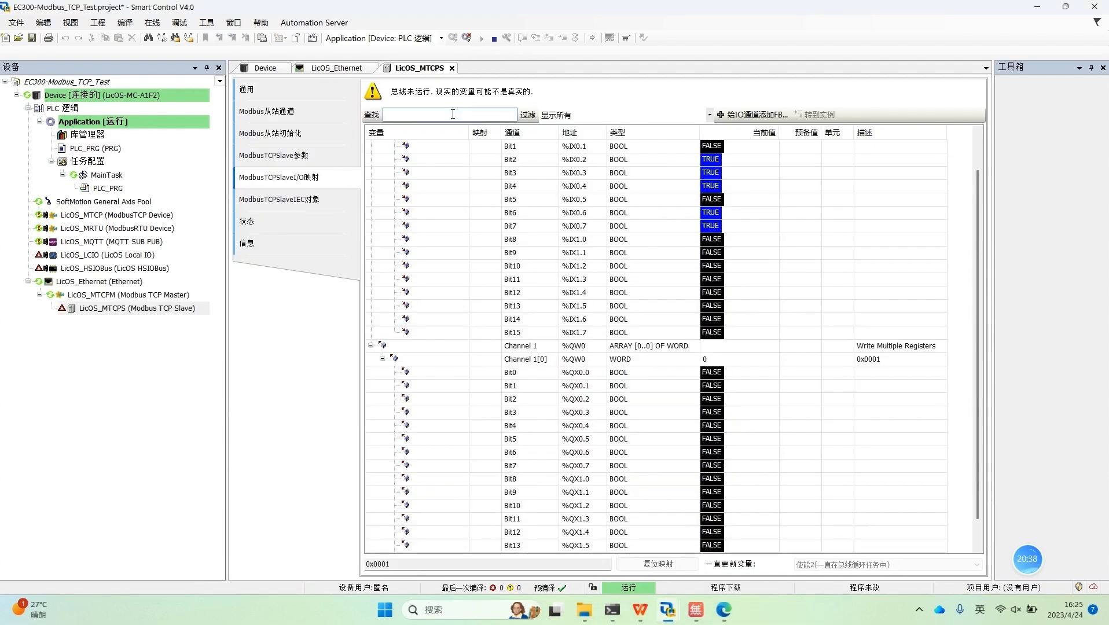
left_click(152, 22)
left_click(179, 140)
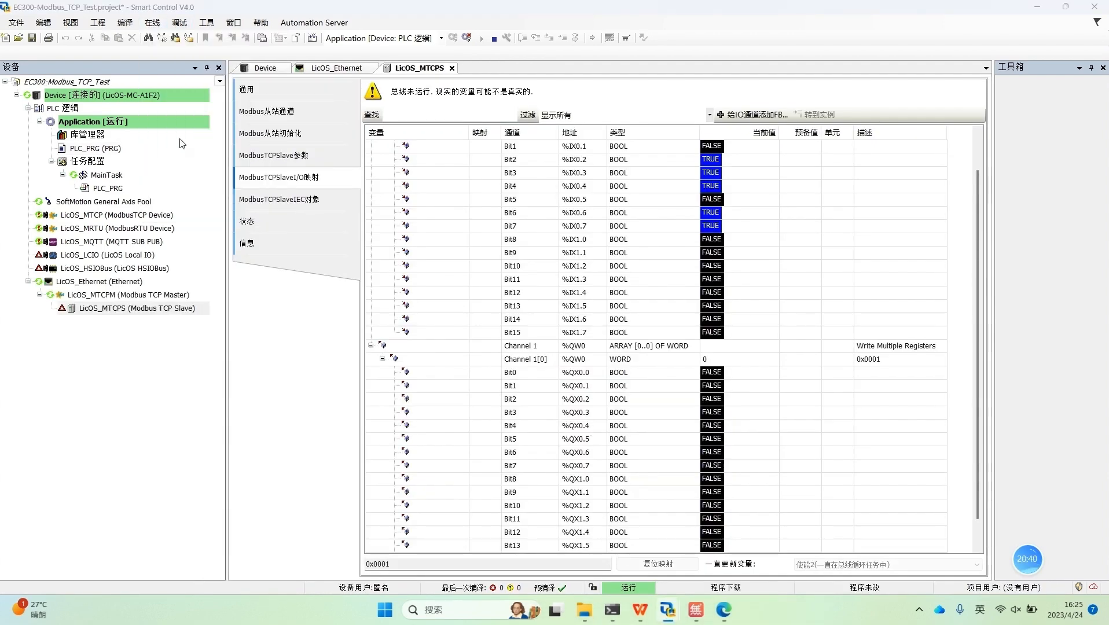
left_click(534, 350)
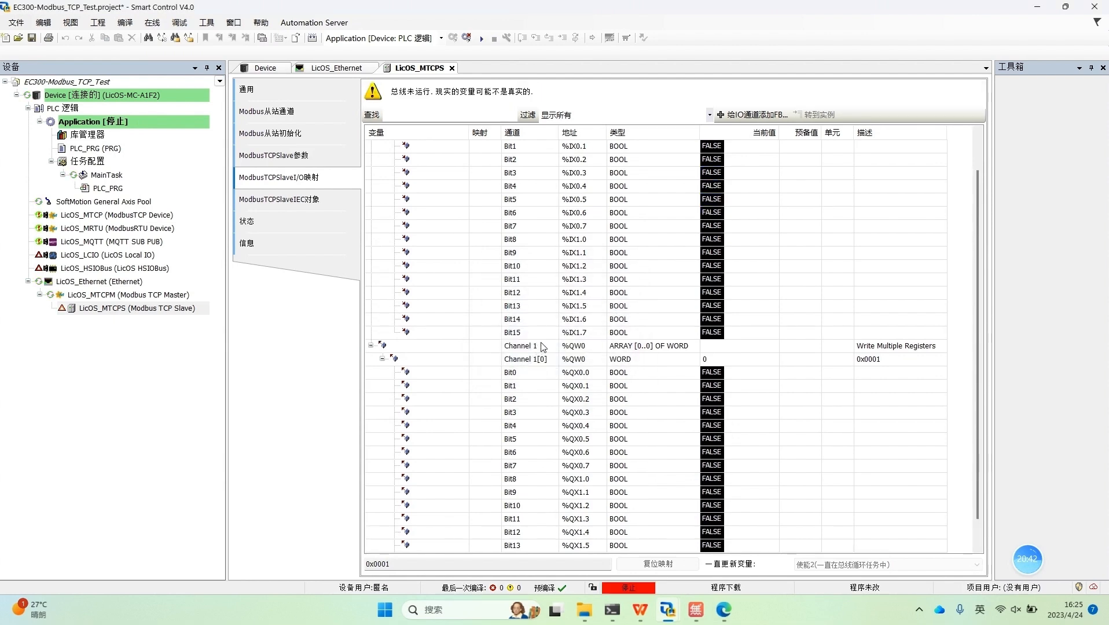
left_click(482, 38)
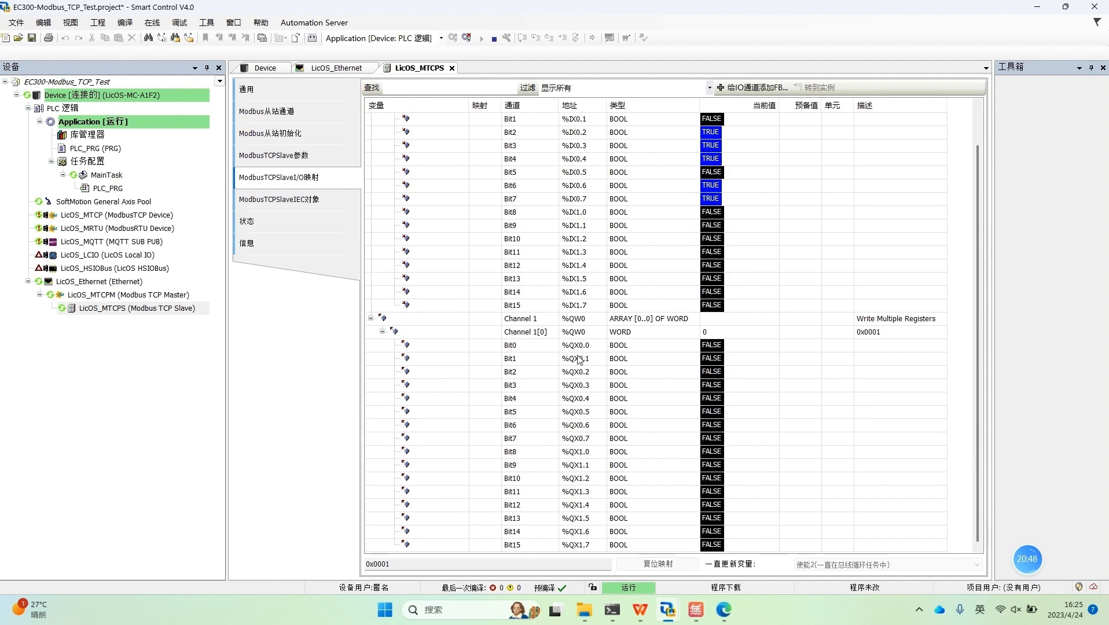
Step: Prepare the value 221 for Channel 1[0] (%QW0) in the LicOS_MTCPS I/O mapping and write it to the controller with 写入值
double_click(797, 333)
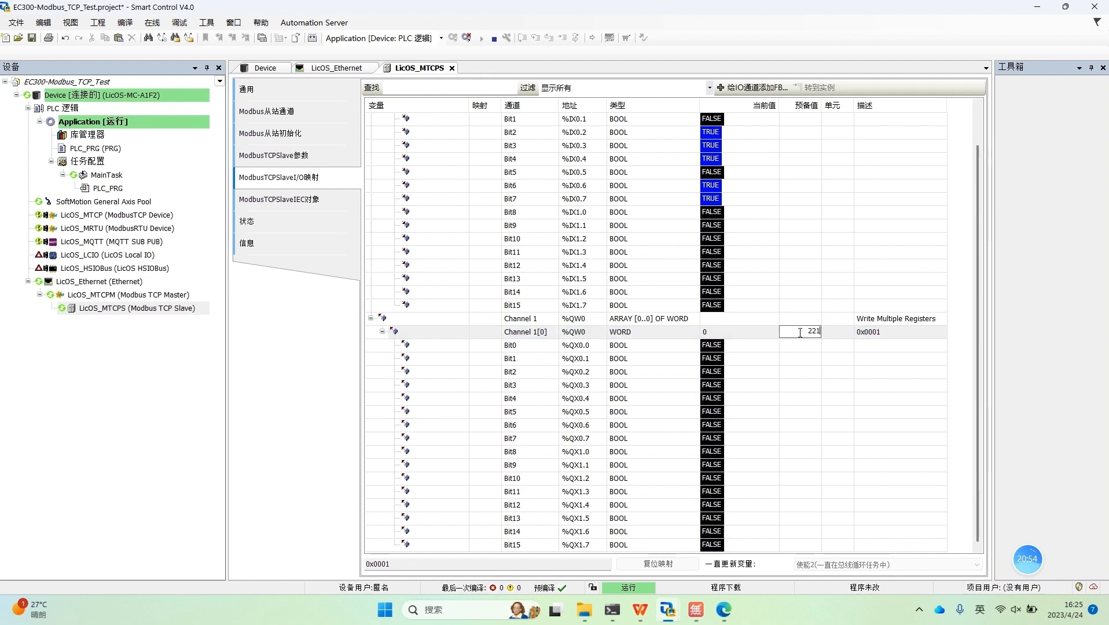
left_click(804, 372)
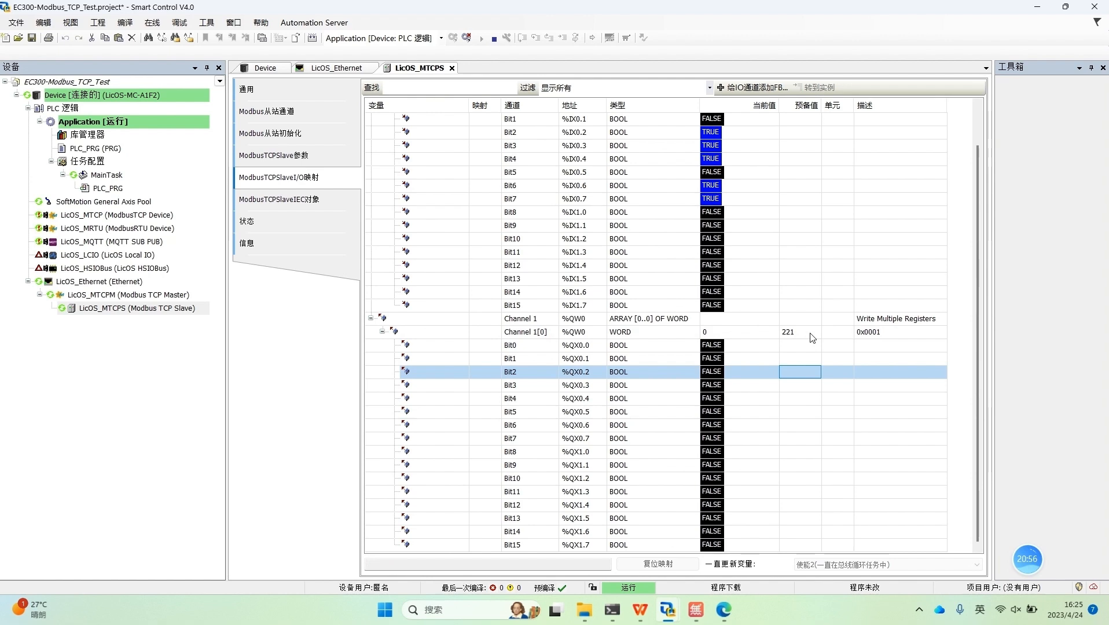
right_click(811, 334)
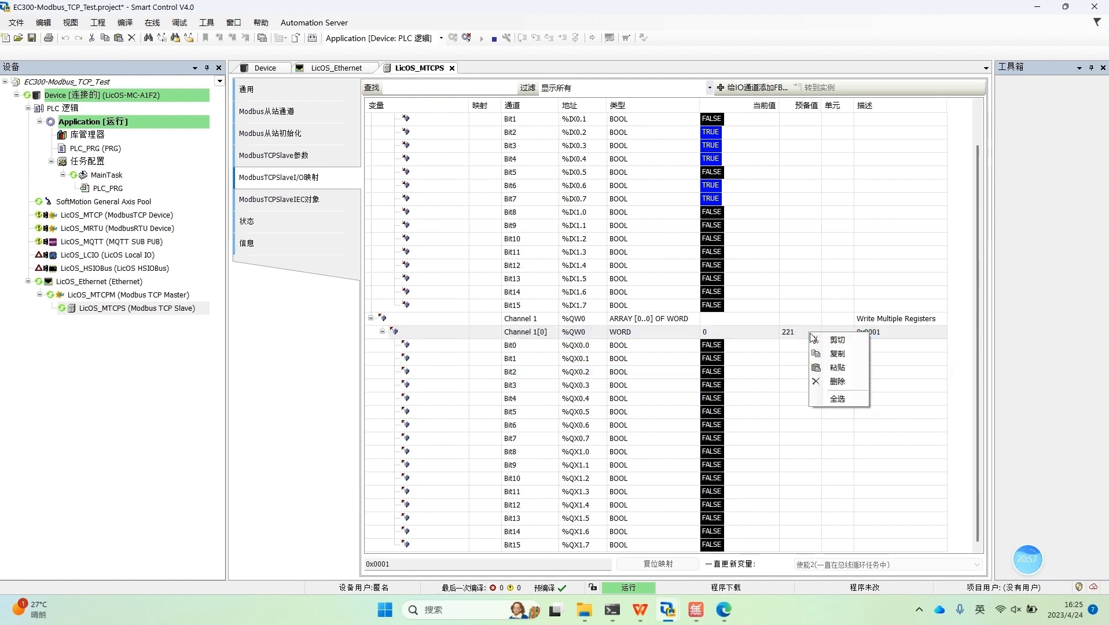
left_click(743, 333)
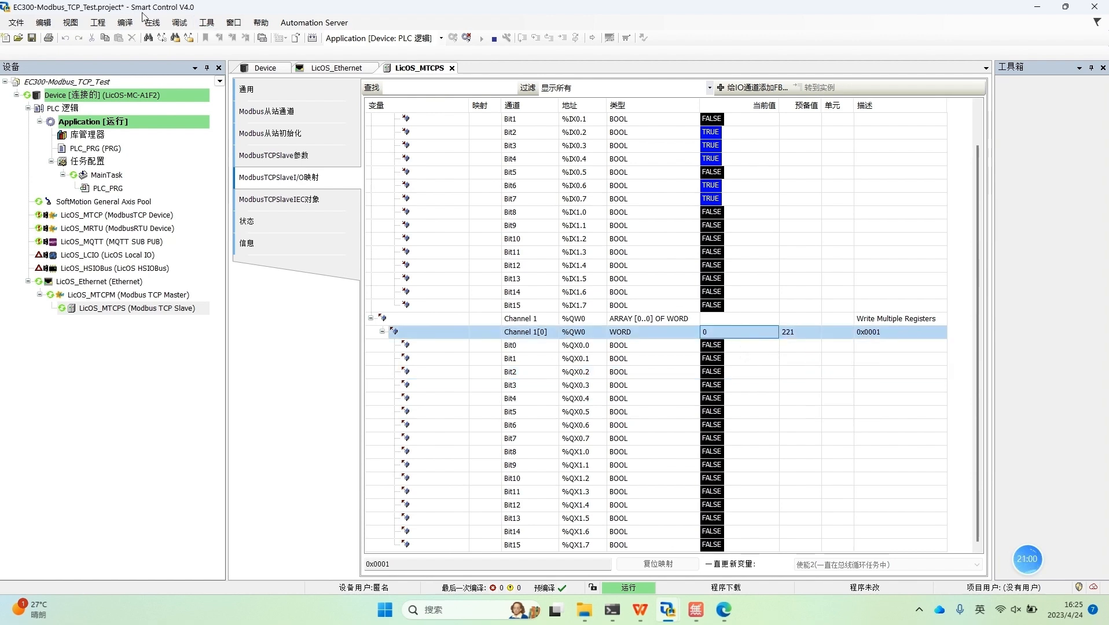
left_click(154, 24)
mouse_move(180, 27)
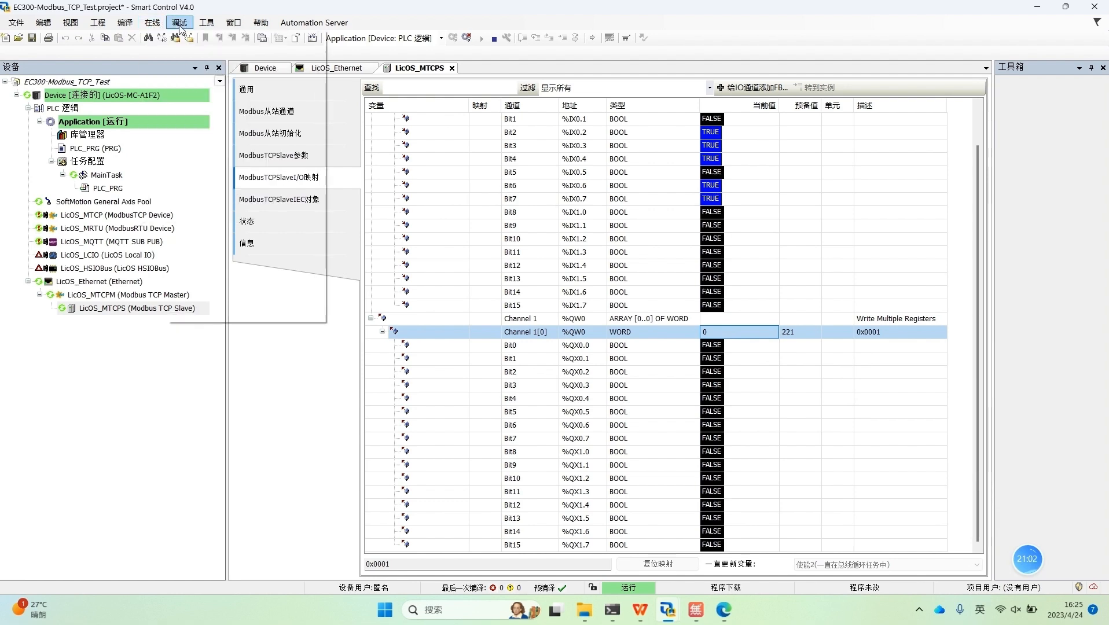
left_click(226, 248)
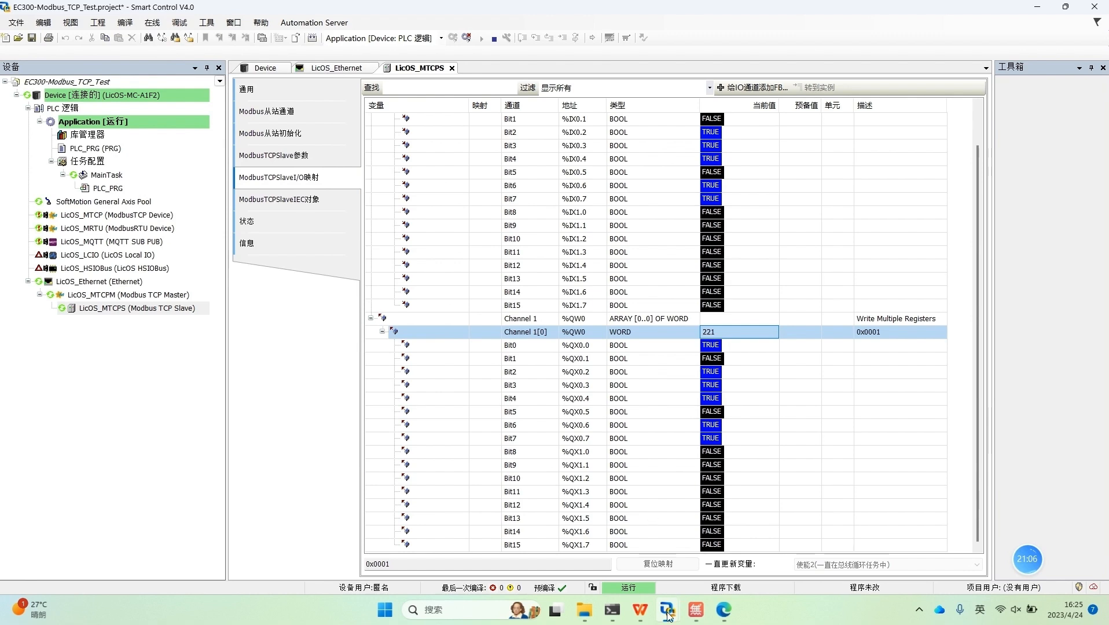
Step: Check VAR1 and %MW1 in the EC300_Modbus_TCP_Slave project's PLC_PRG, and compare them with Channel 1[0] and its 0x0001 offset in the EC300-Modbus_TCP_Test project
mouse_move(667, 615)
left_click(741, 550)
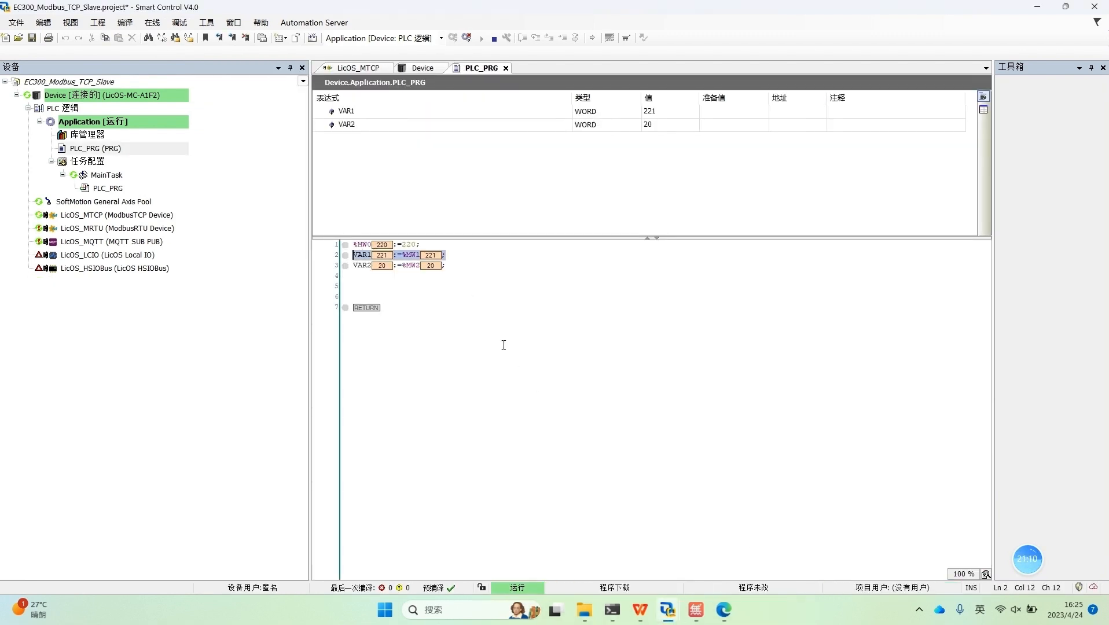
left_click(453, 258)
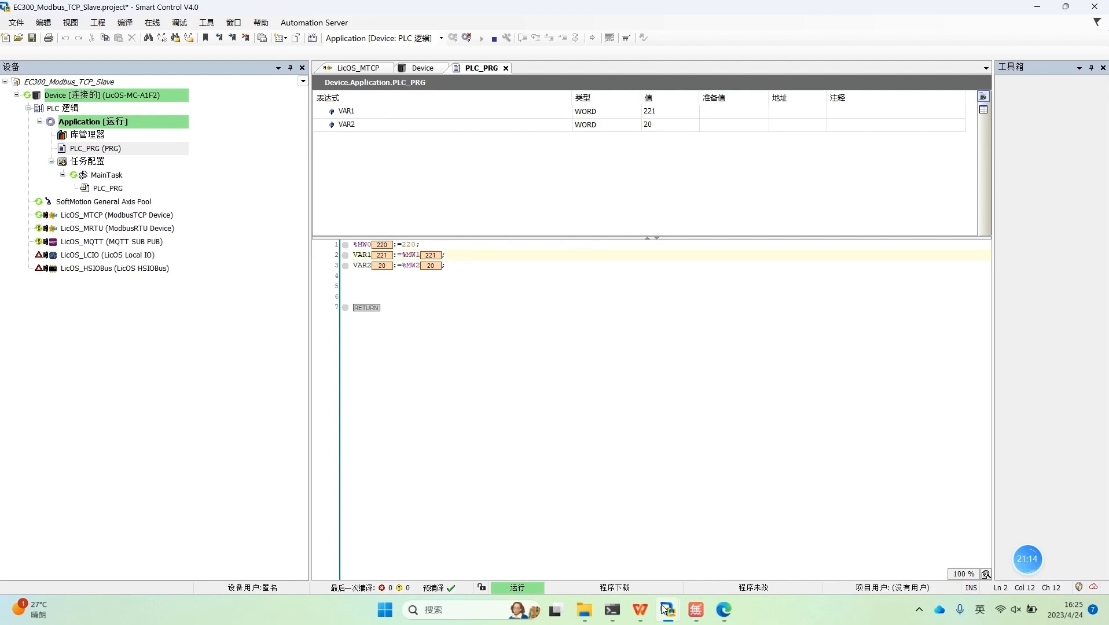
mouse_move(665, 607)
left_click(594, 519)
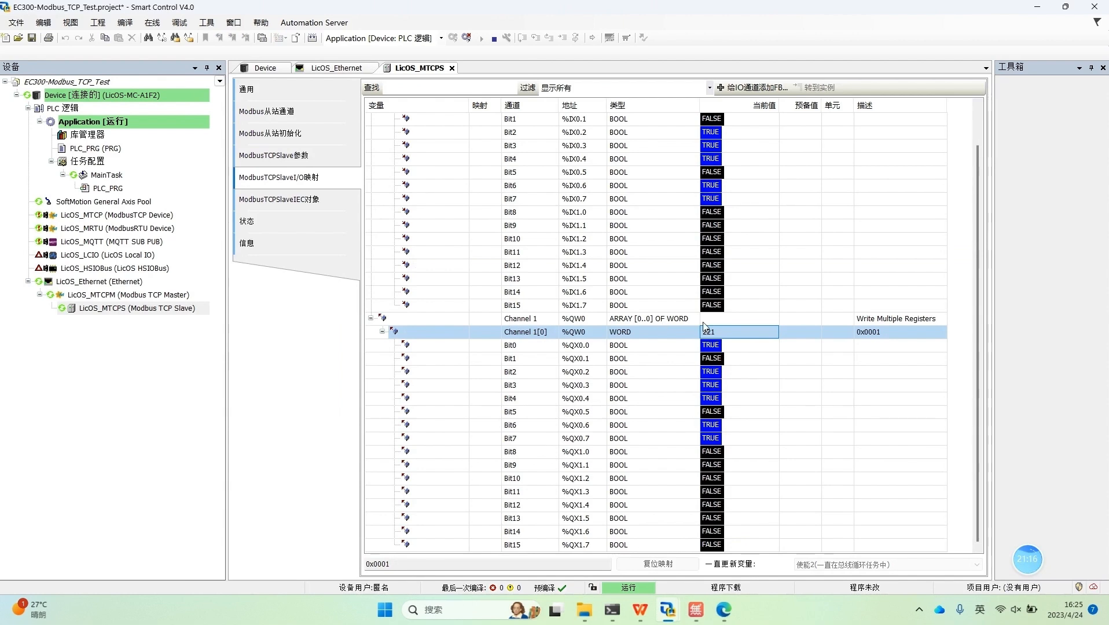
left_click(884, 334)
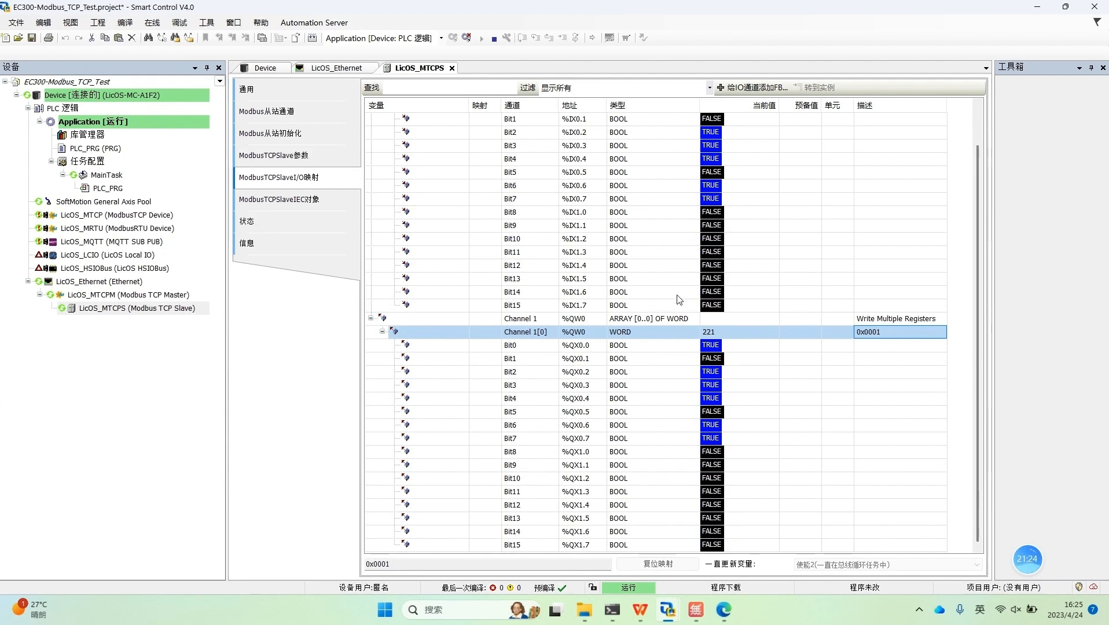
Step: Log out of the controller and set the write register offset of the LicOS_MTCPS slave's Channel 1 to 0x0002
left_click(468, 38)
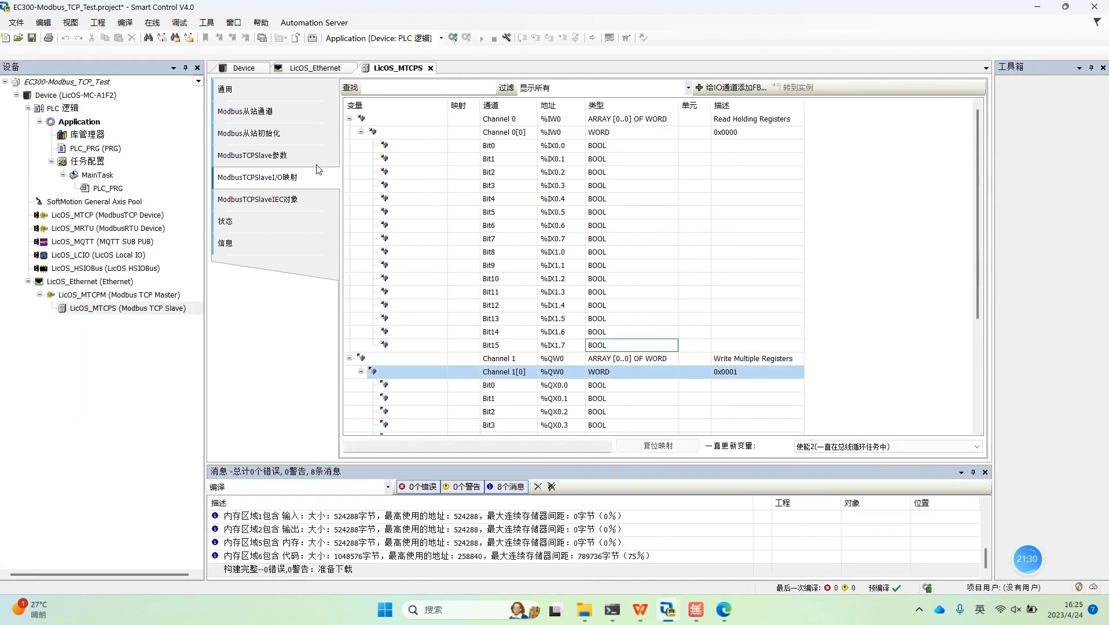
left_click(283, 115)
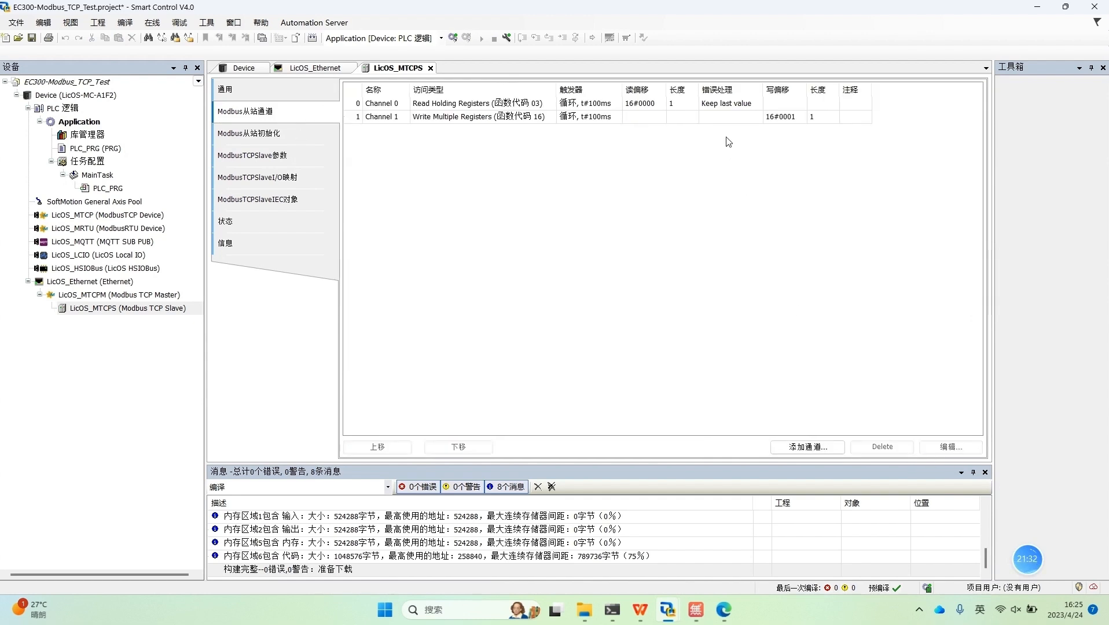
left_click(729, 119)
left_click(950, 447)
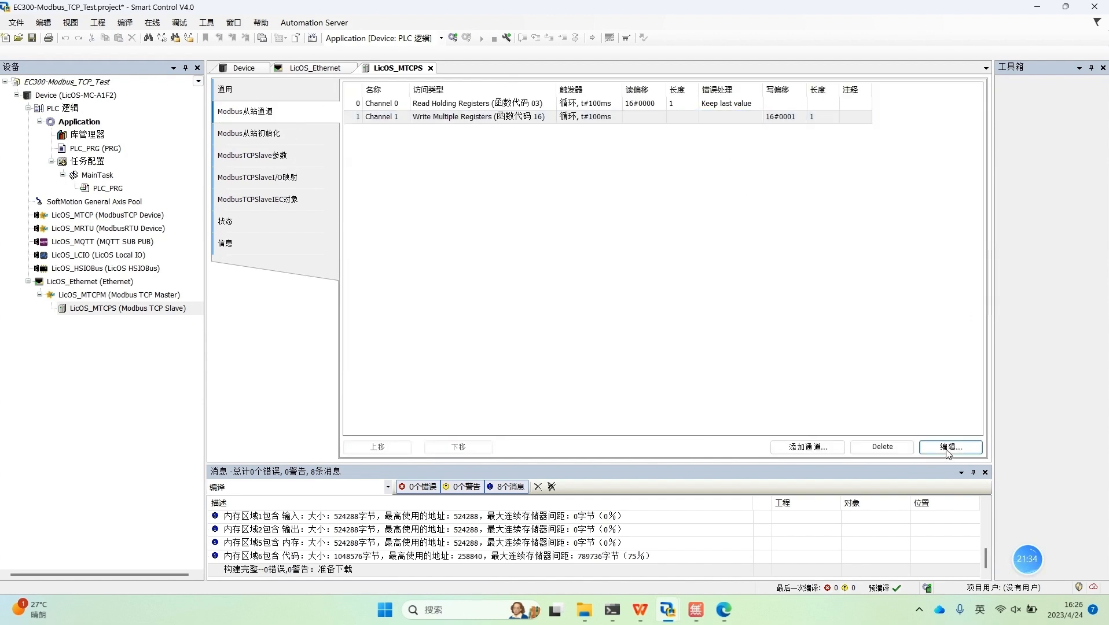
left_click(512, 365)
left_click(511, 366)
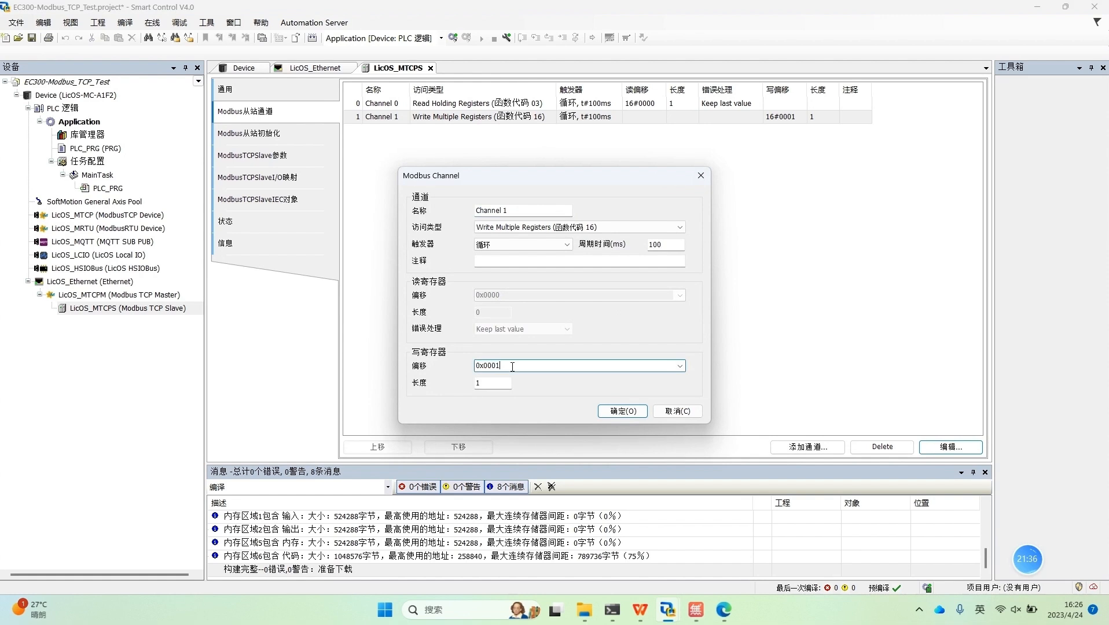
key("BackSpace")
type("2")
left_click(621, 412)
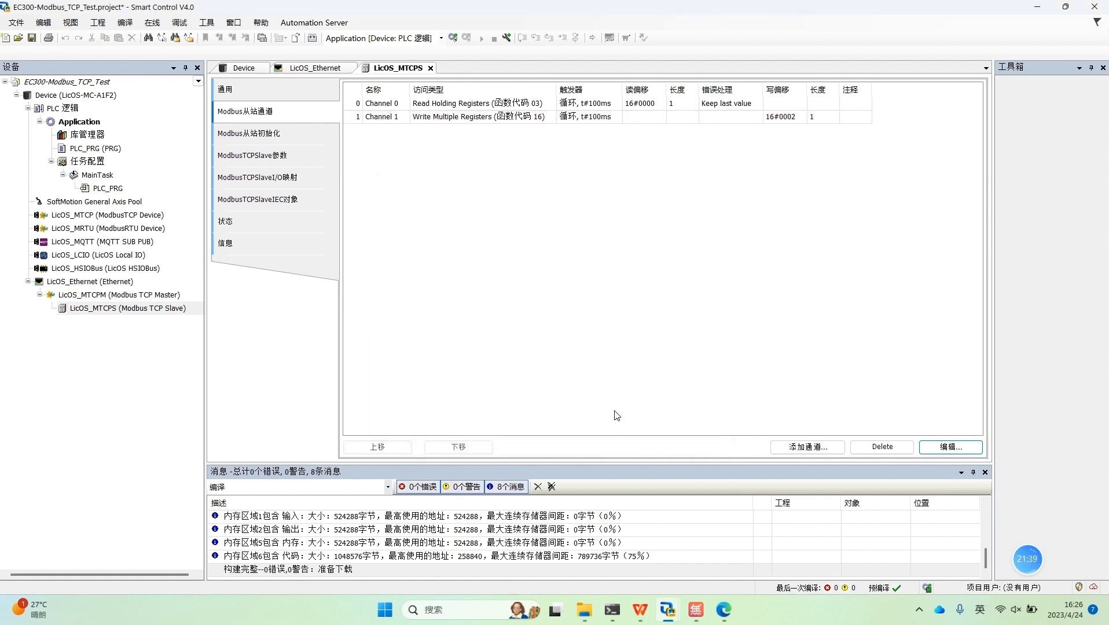
Step: Log in to the master controller, download the changed channel configuration, and start the application
left_click(453, 38)
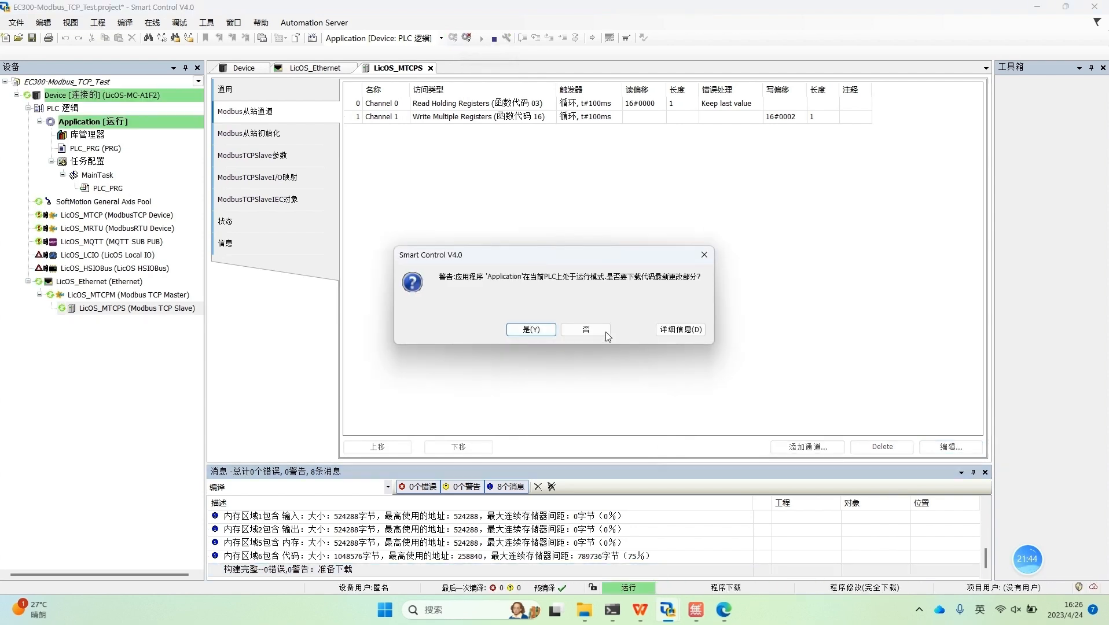
left_click(561, 335)
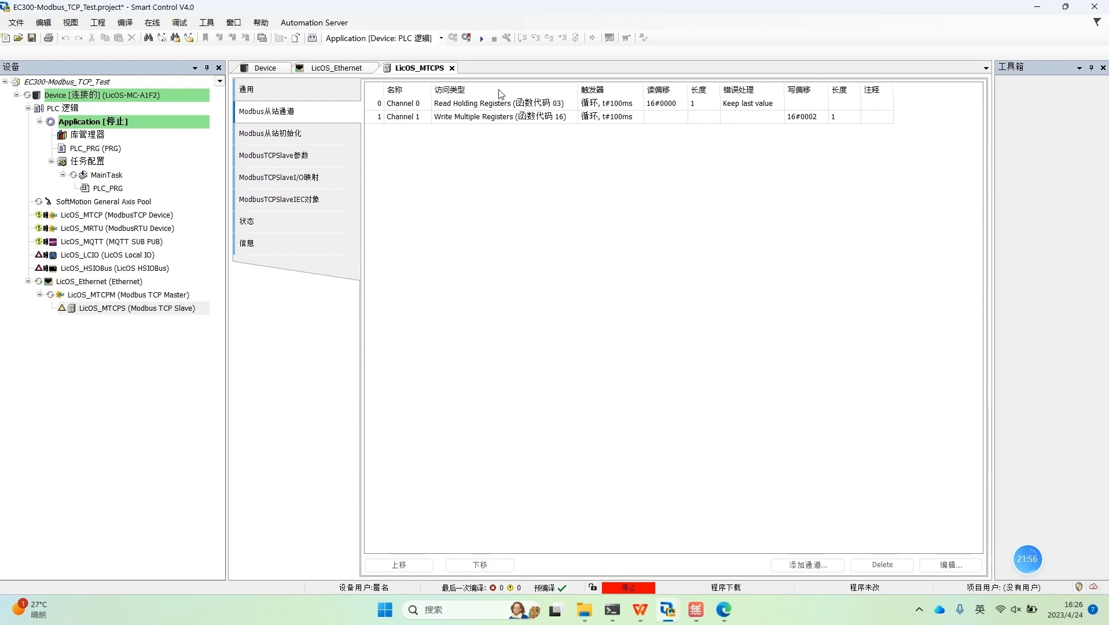
left_click(480, 38)
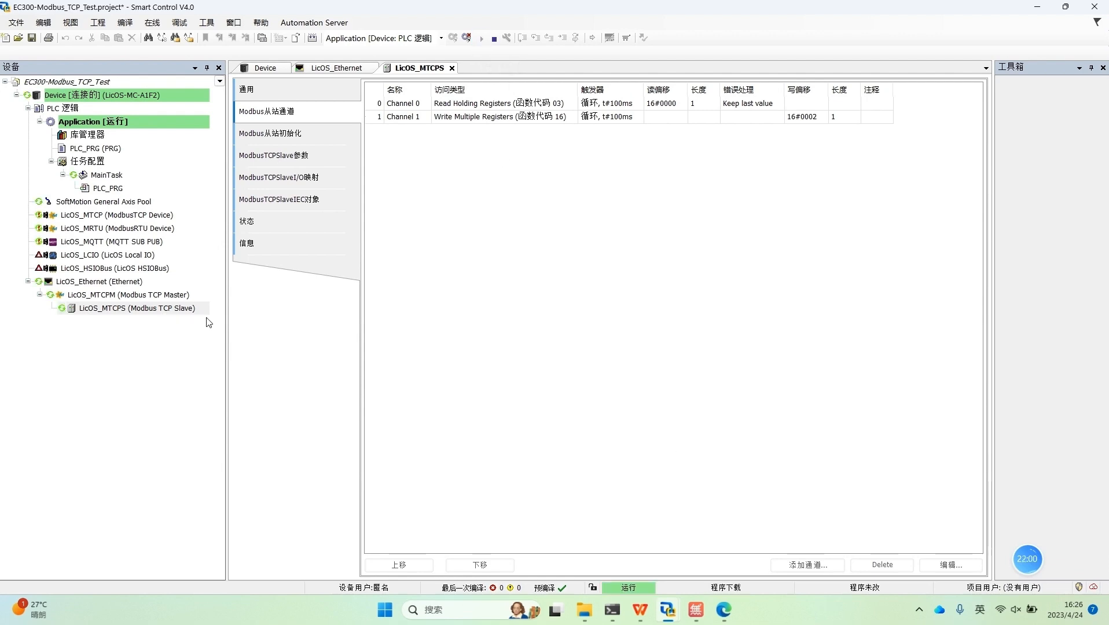
Step: In the LicOS_MTCPS I/O mapping, prepare the value 231 for Channel 1[0] at offset 0x0002 and write it with 写入值
double_click(180, 310)
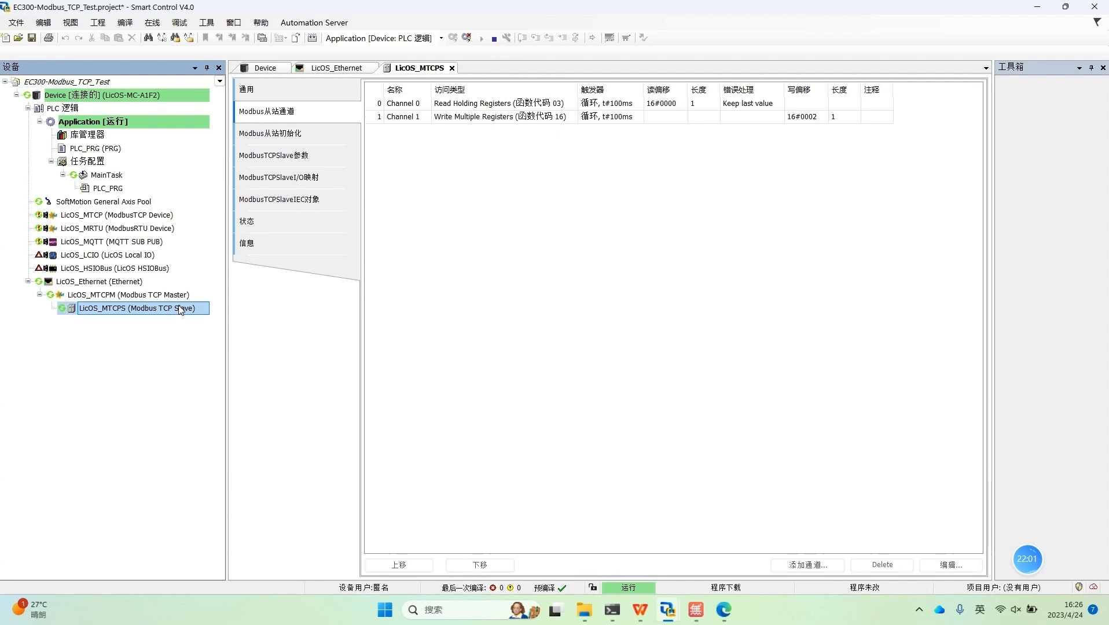
double_click(109, 309)
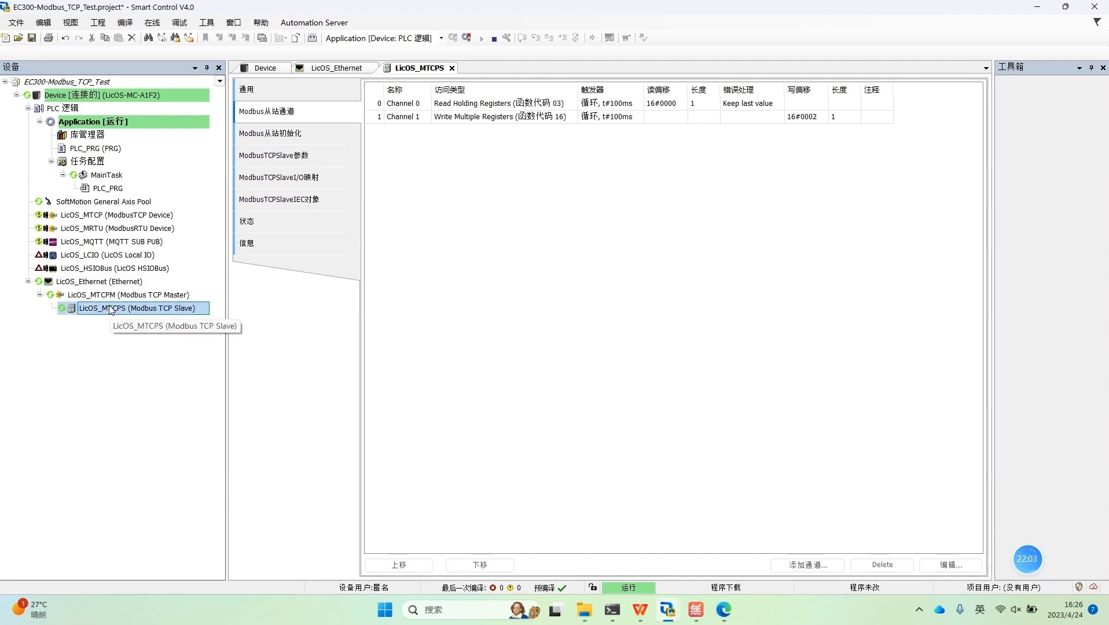
left_click(308, 184)
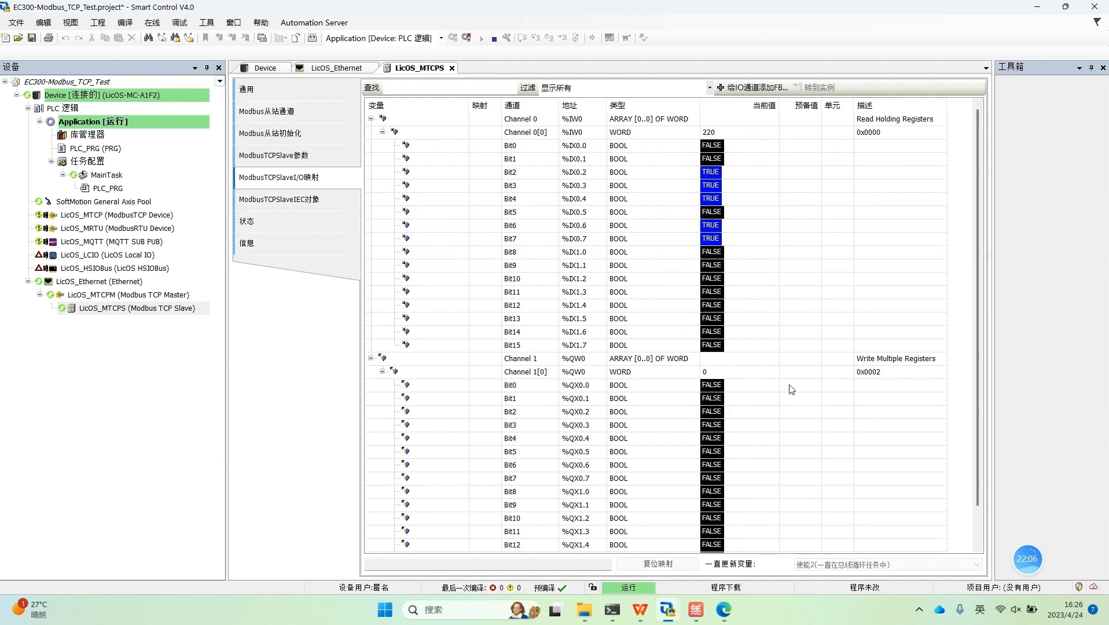
double_click(800, 372)
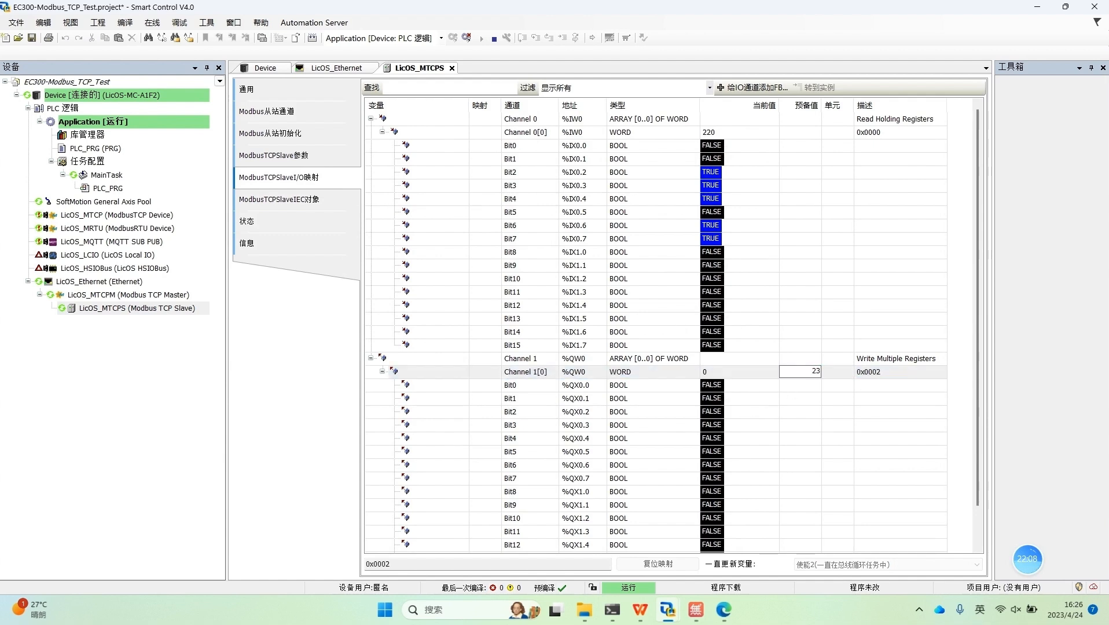
left_click(800, 411)
left_click(803, 374)
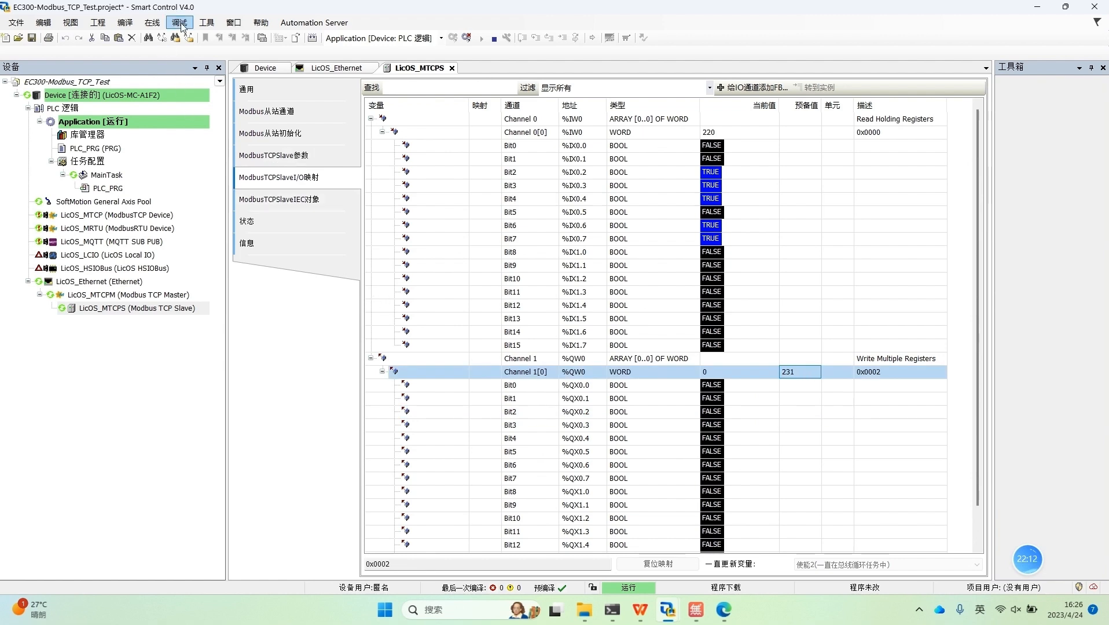
left_click(156, 27)
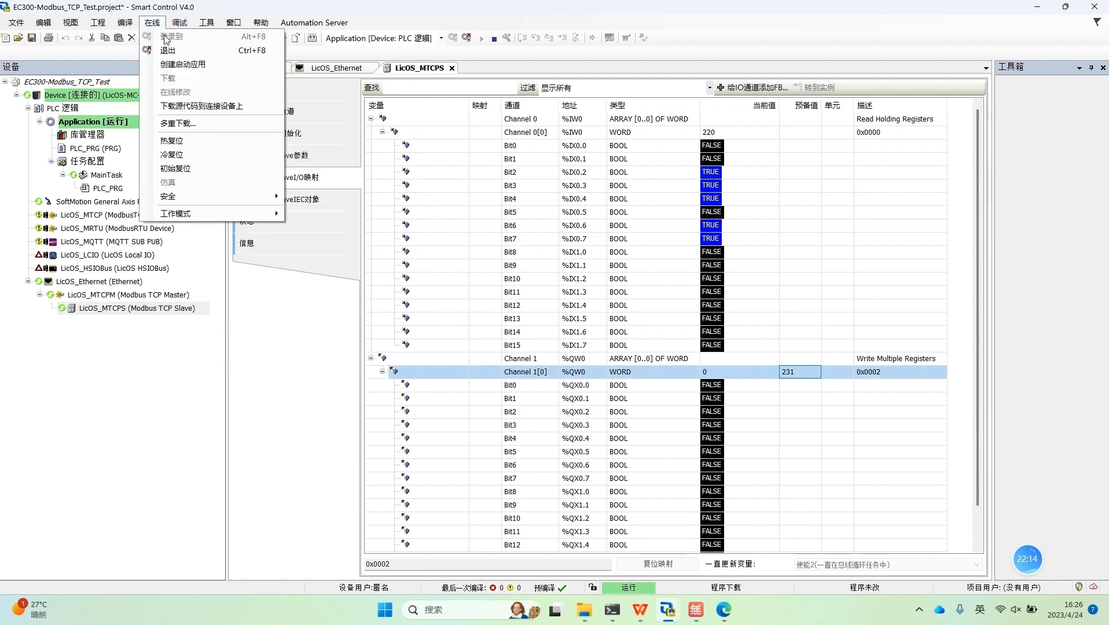
left_click(175, 26)
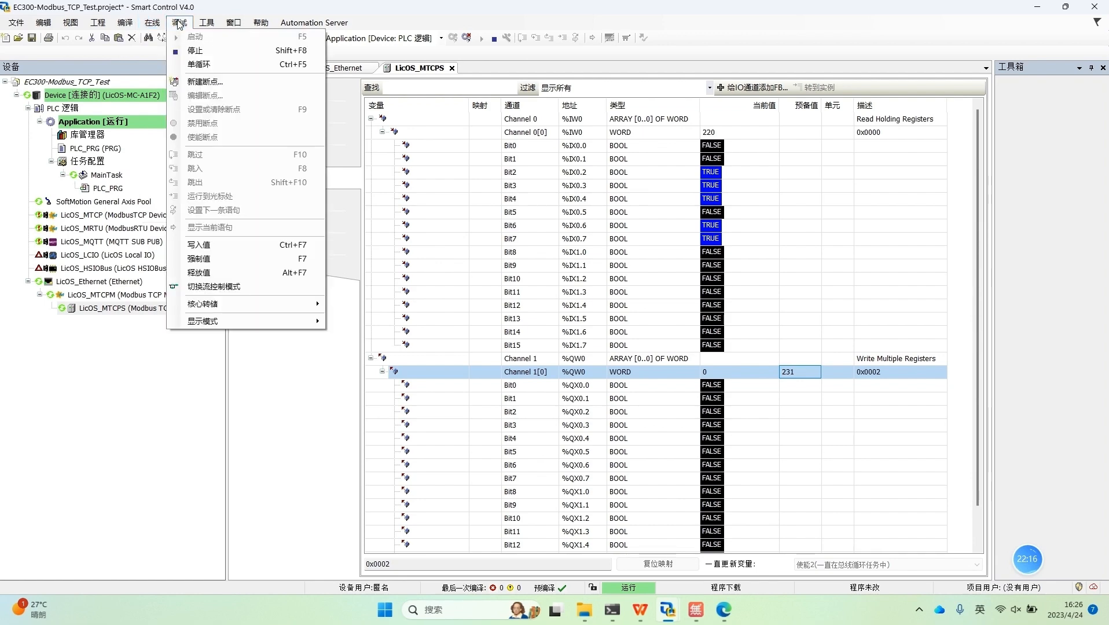
left_click(204, 247)
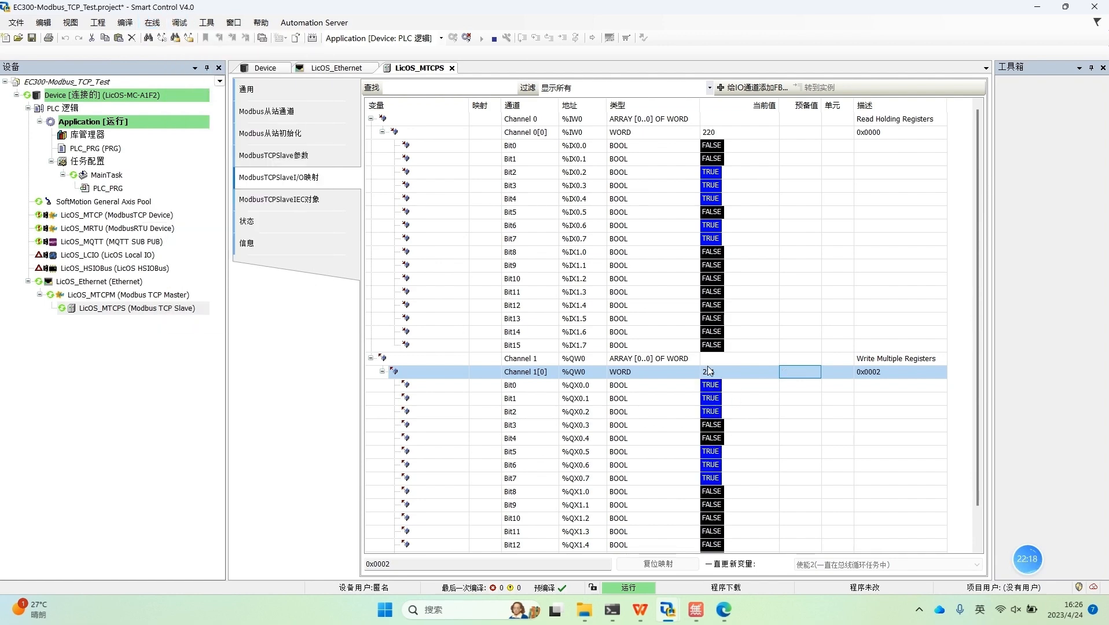
Step: Check VAR2 and %MW2 in the slave project's PLC_PRG against Channel 1[0] and its 0x0002 offset in the EC300-Modbus_TCP_Test project
mouse_move(667, 610)
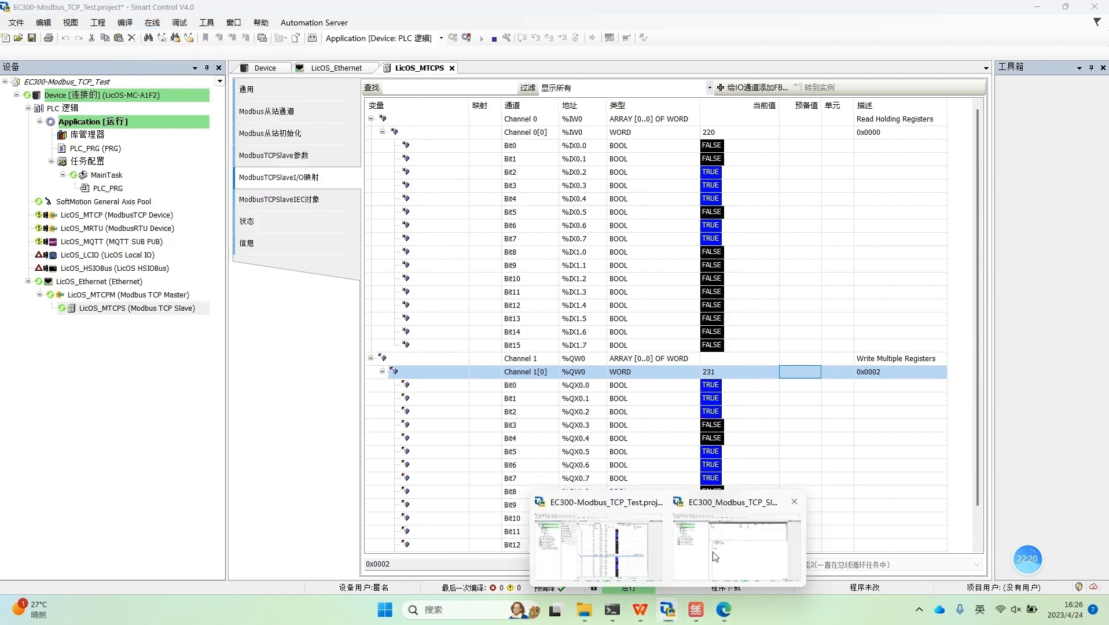
left_click(730, 547)
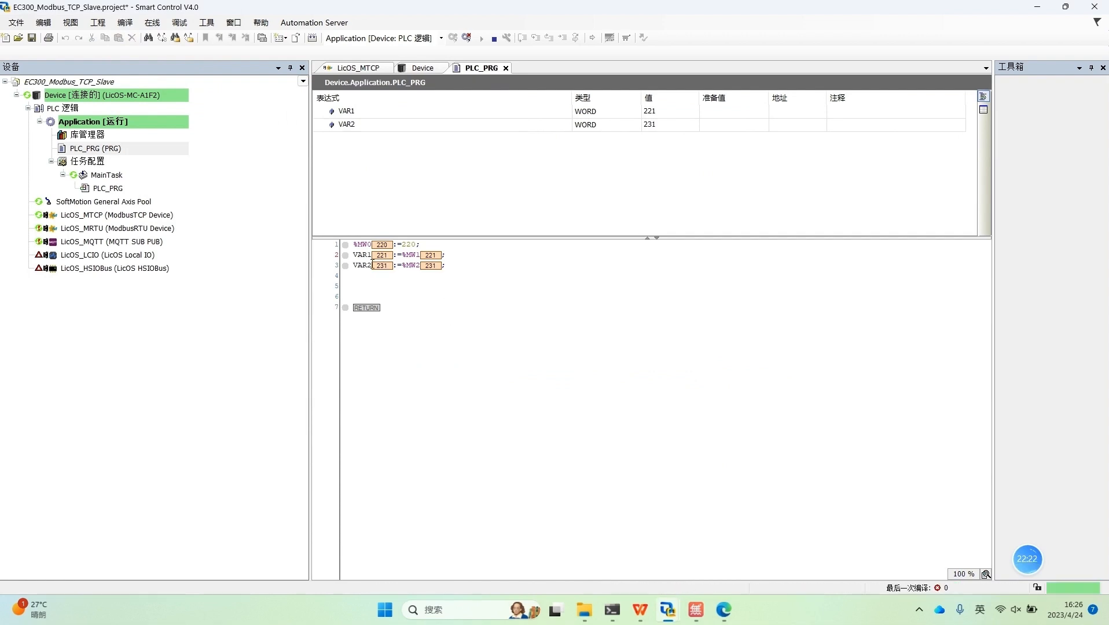
left_click(411, 269)
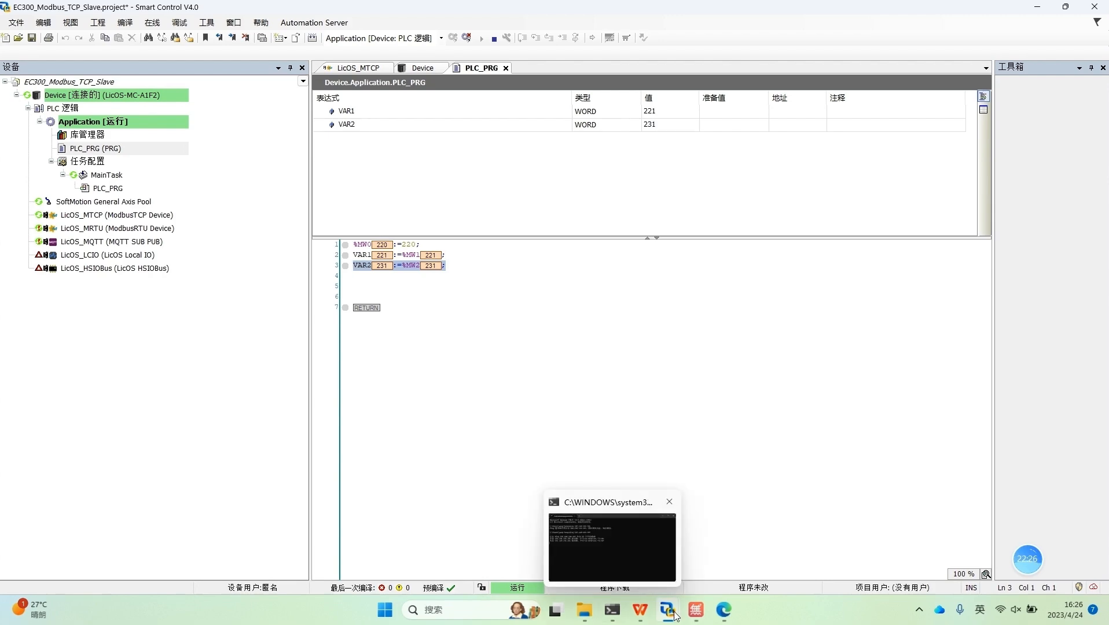
mouse_move(667, 611)
left_click(636, 564)
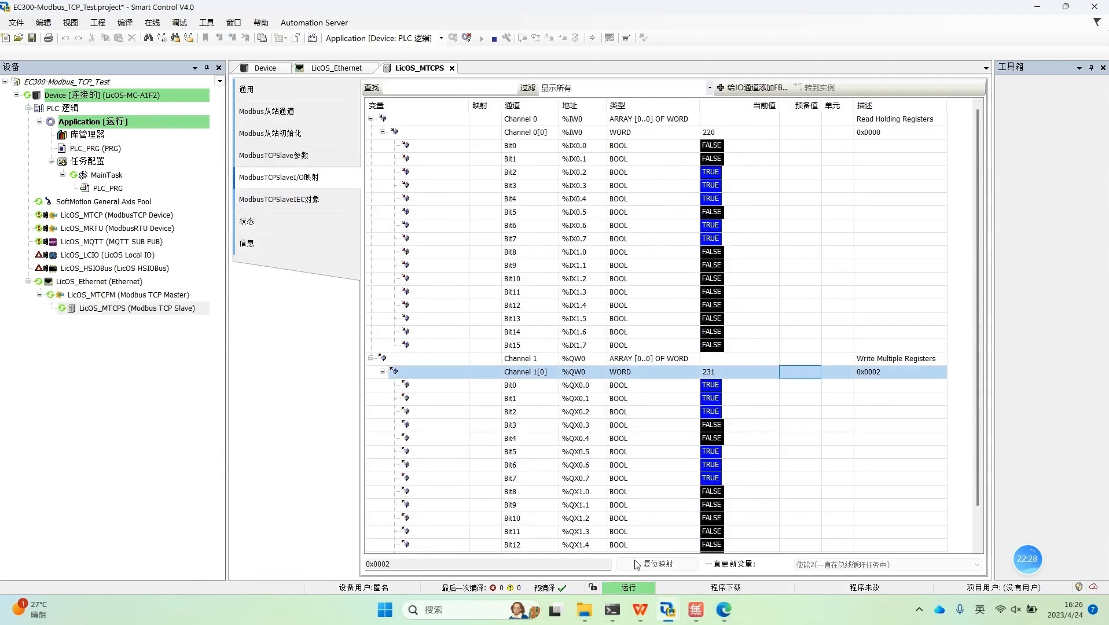
left_click(878, 374)
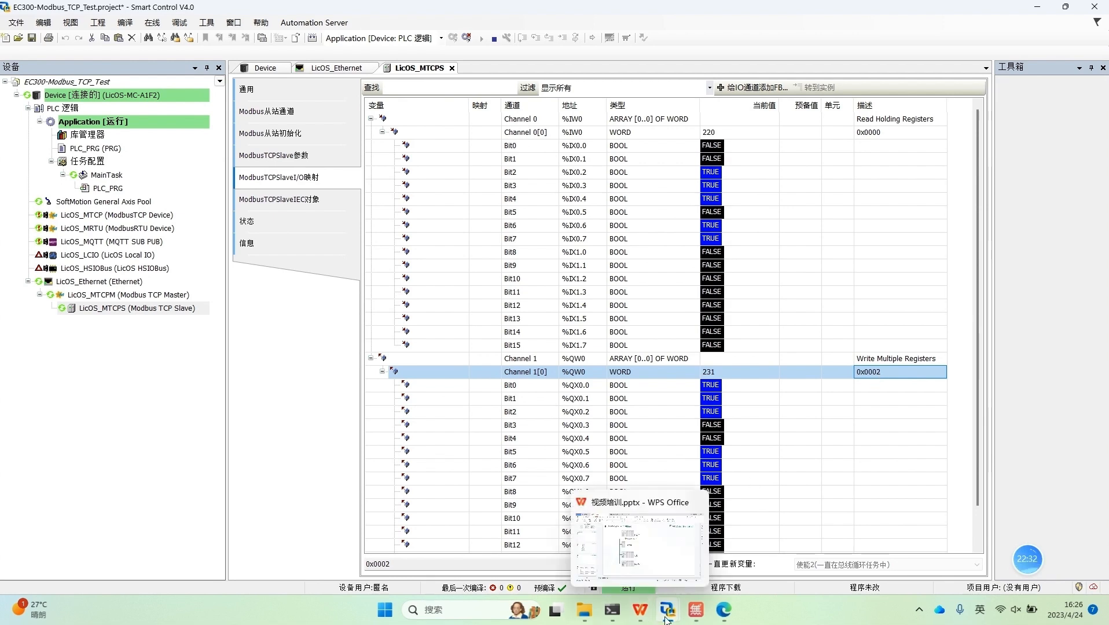
mouse_move(667, 609)
left_click(744, 556)
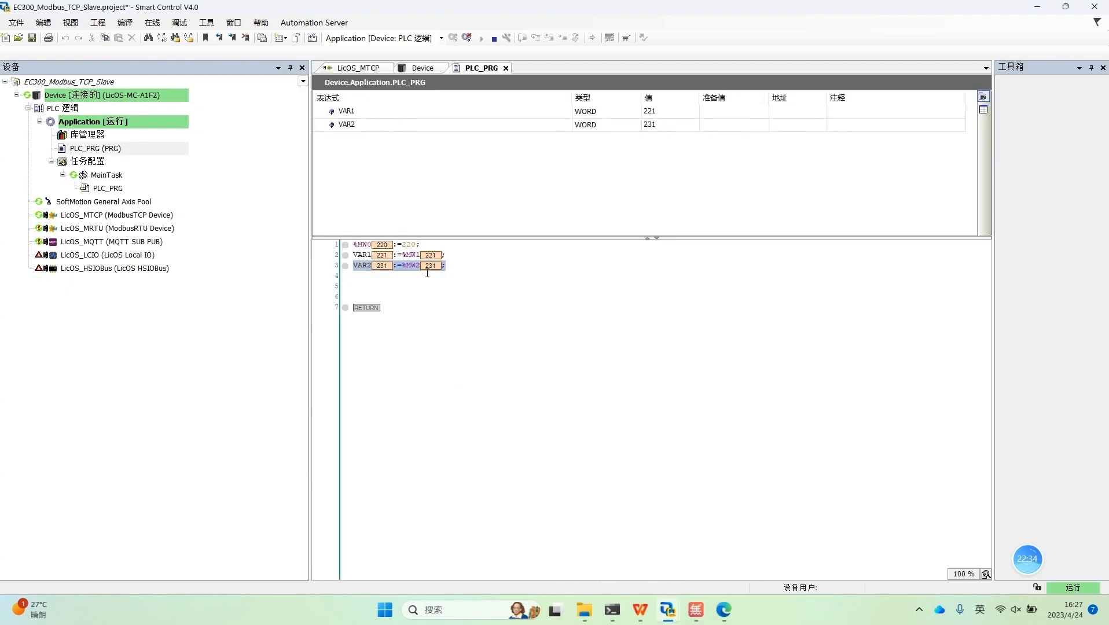
key("shift+Right")
key("shift+Right")
key("shift+Right")
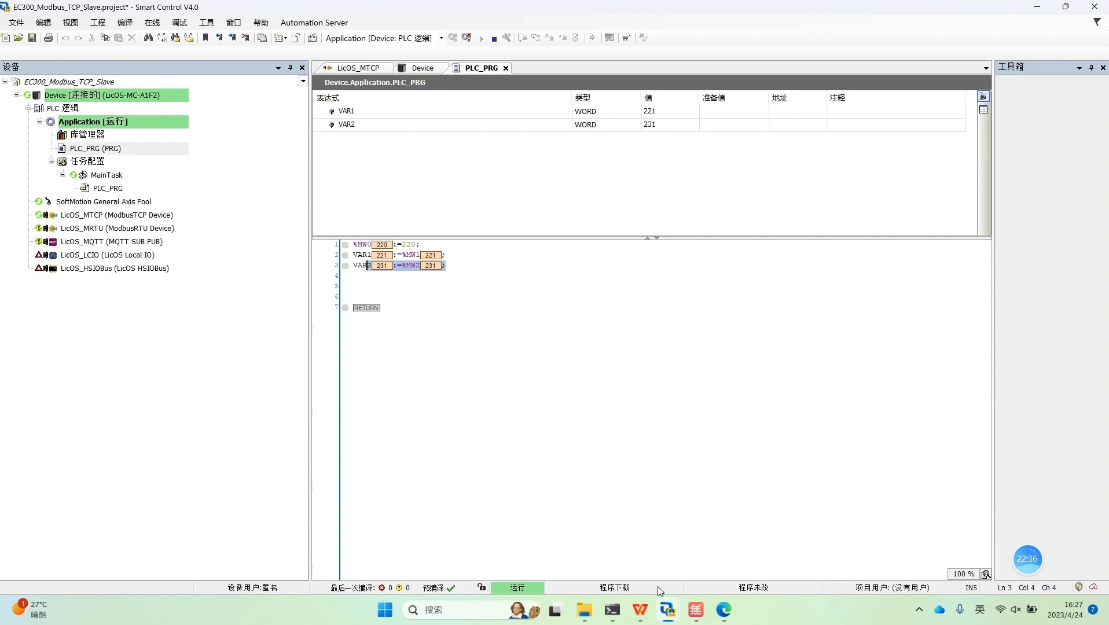
mouse_move(667, 606)
left_click(618, 560)
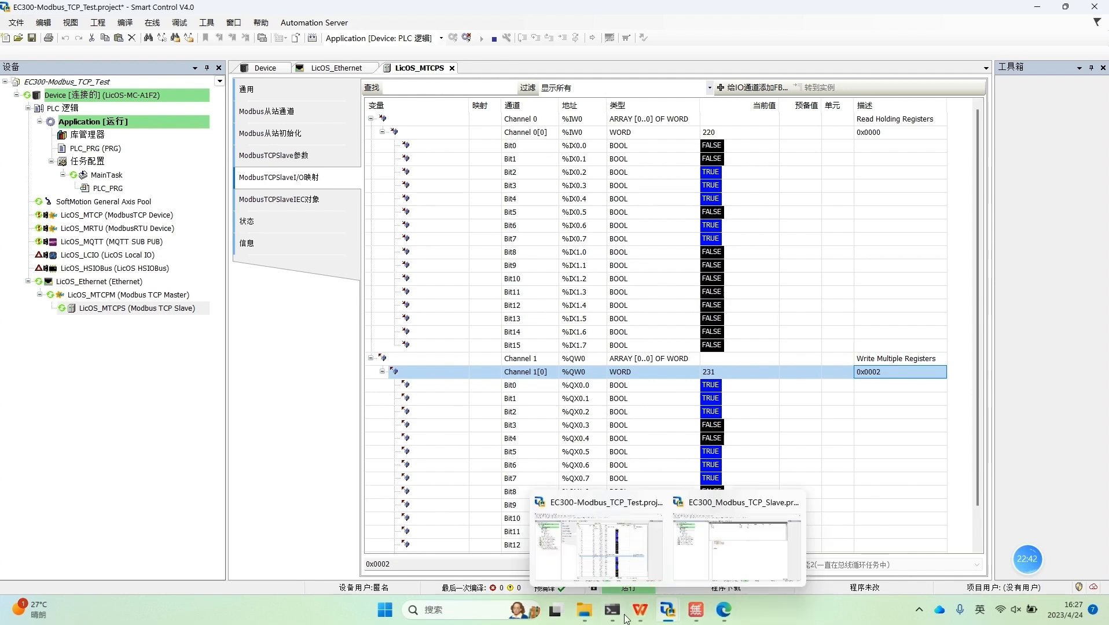
Step: Switch to the 视频培训.pptx presentation in WPS Office to review the EC300 Modbus TCP communication slide
left_click(641, 609)
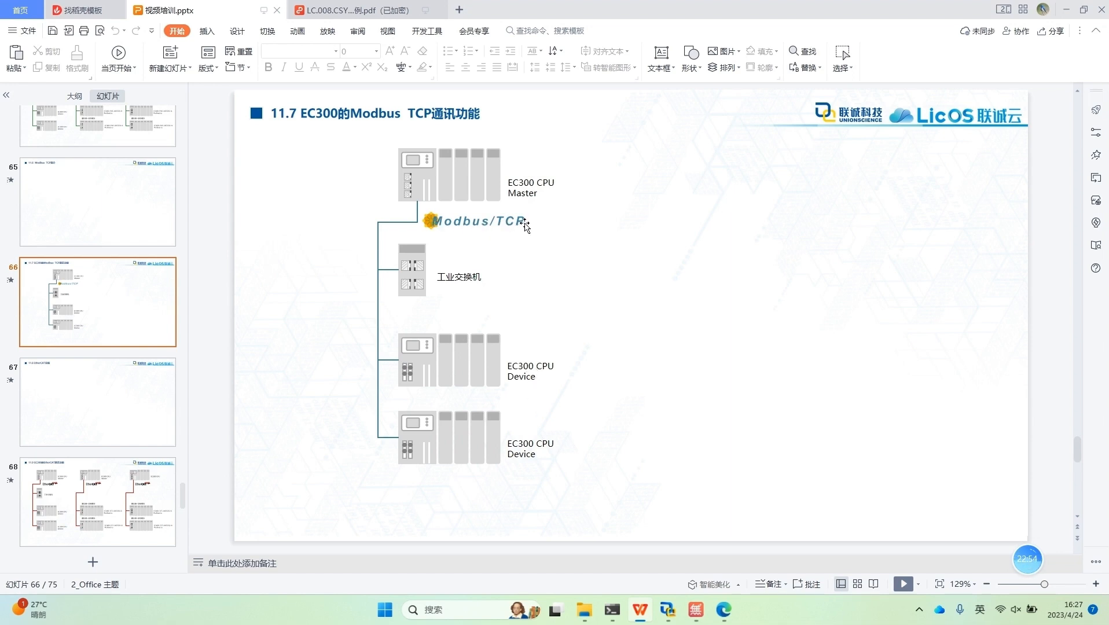
mouse_move(1064, 573)
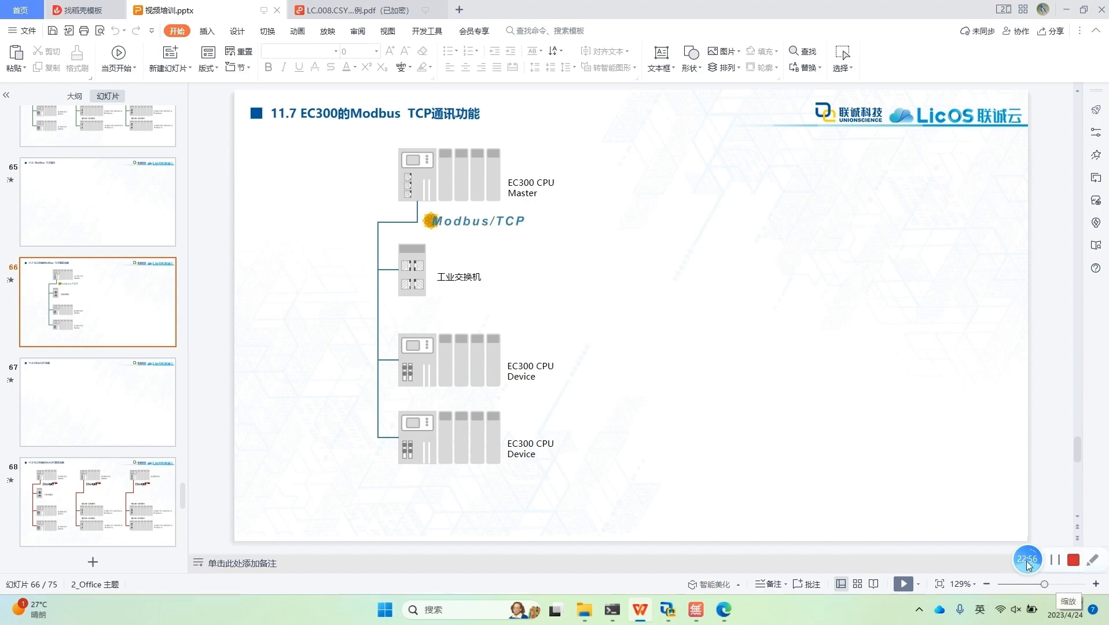